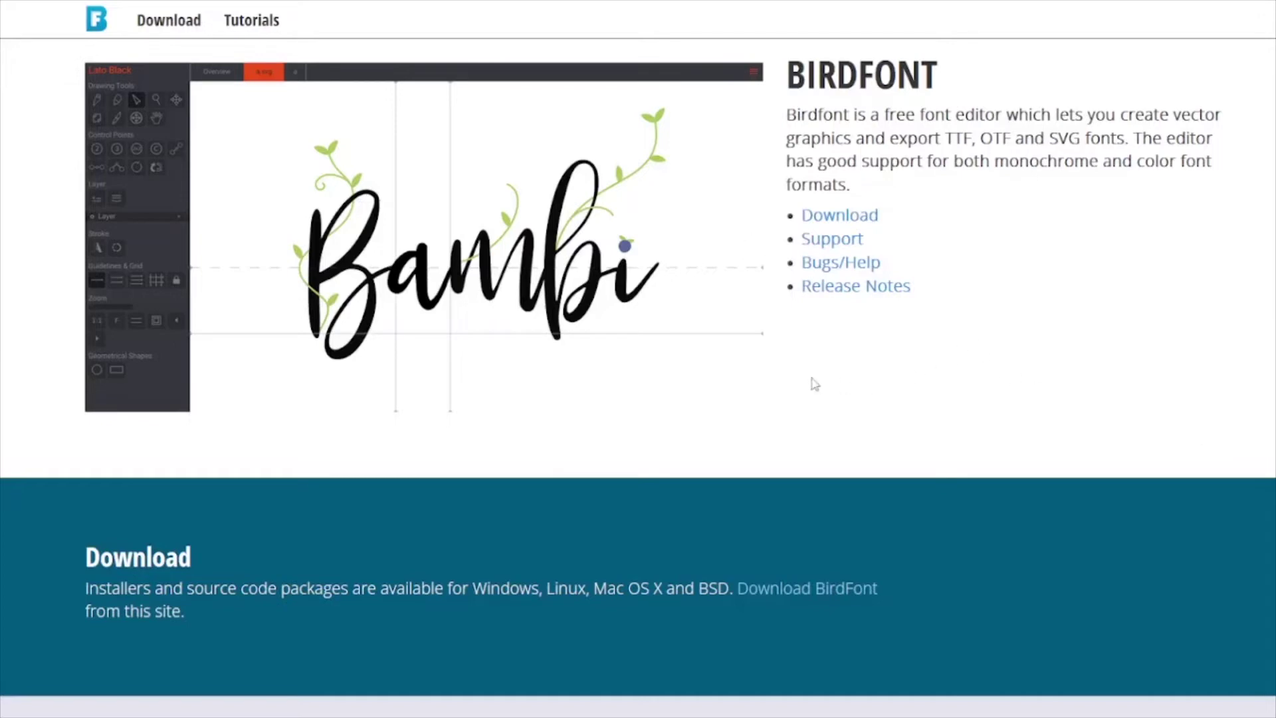
Step: Open the Birdfont download page and examine the edition prices and the feature comparison table
left_click(139, 26)
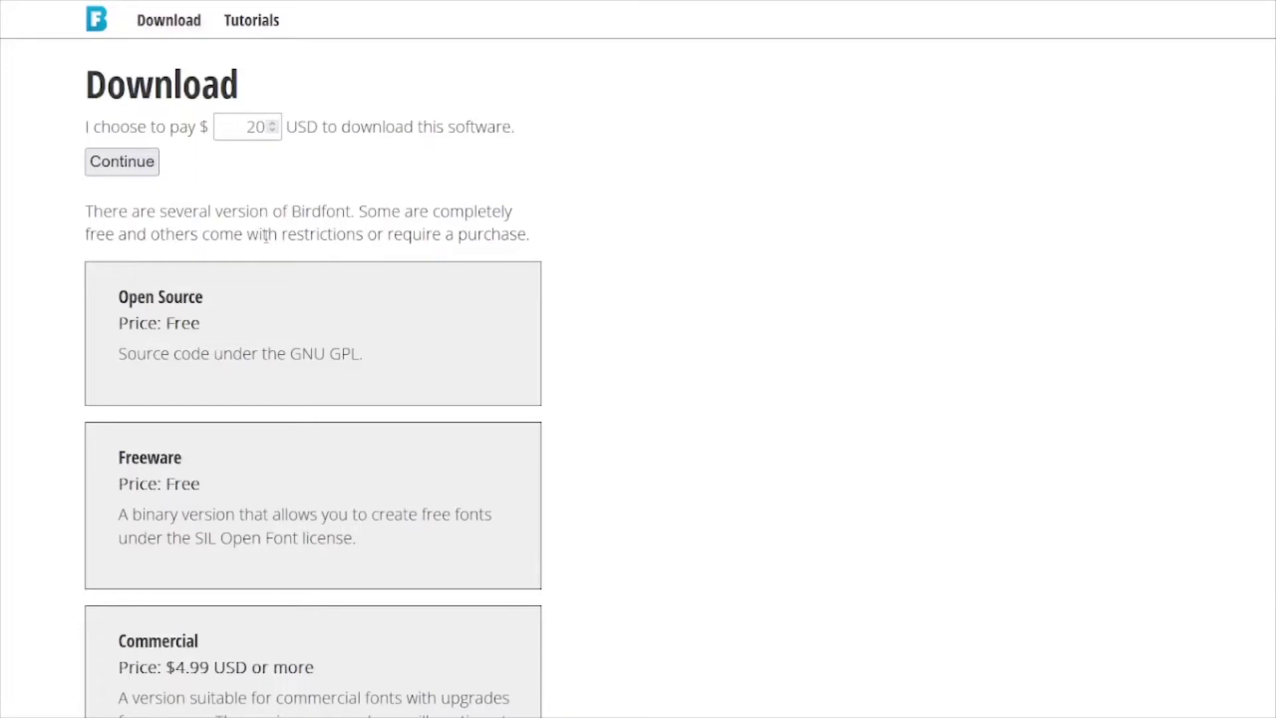
scroll(266, 237, "down", 10)
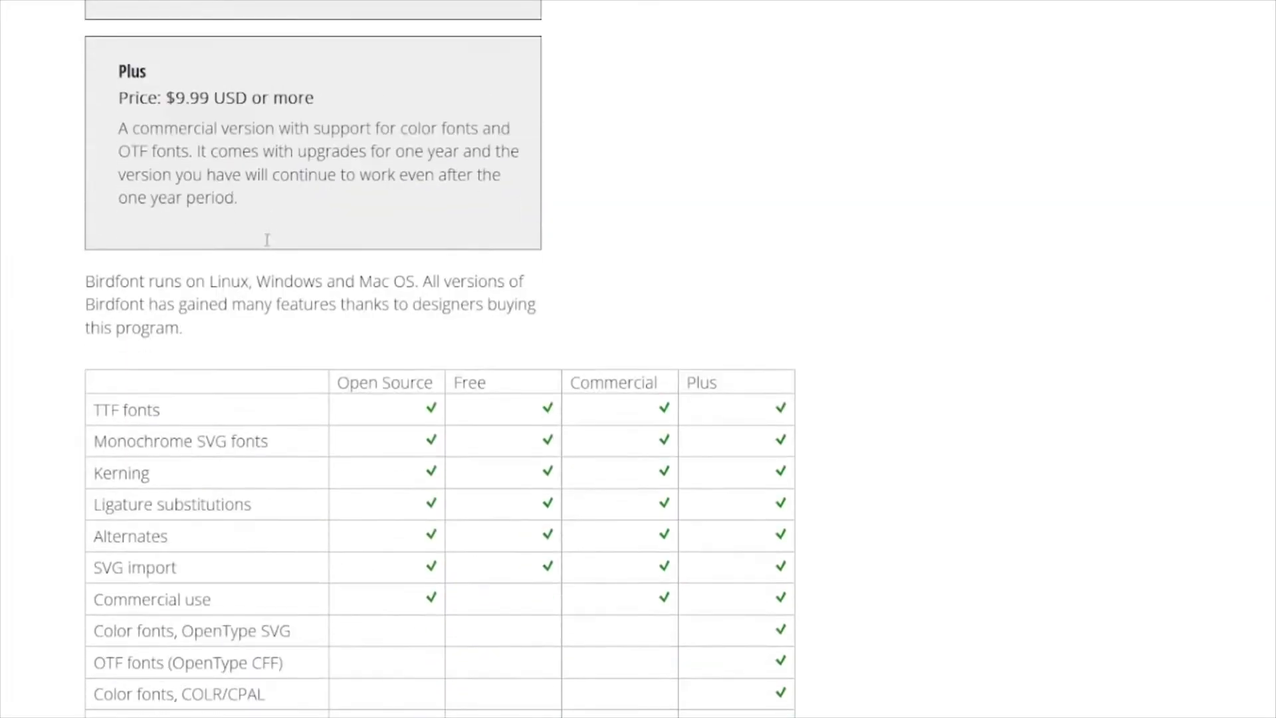
scroll(266, 239, "down", 3)
scroll(269, 246, "up", 2)
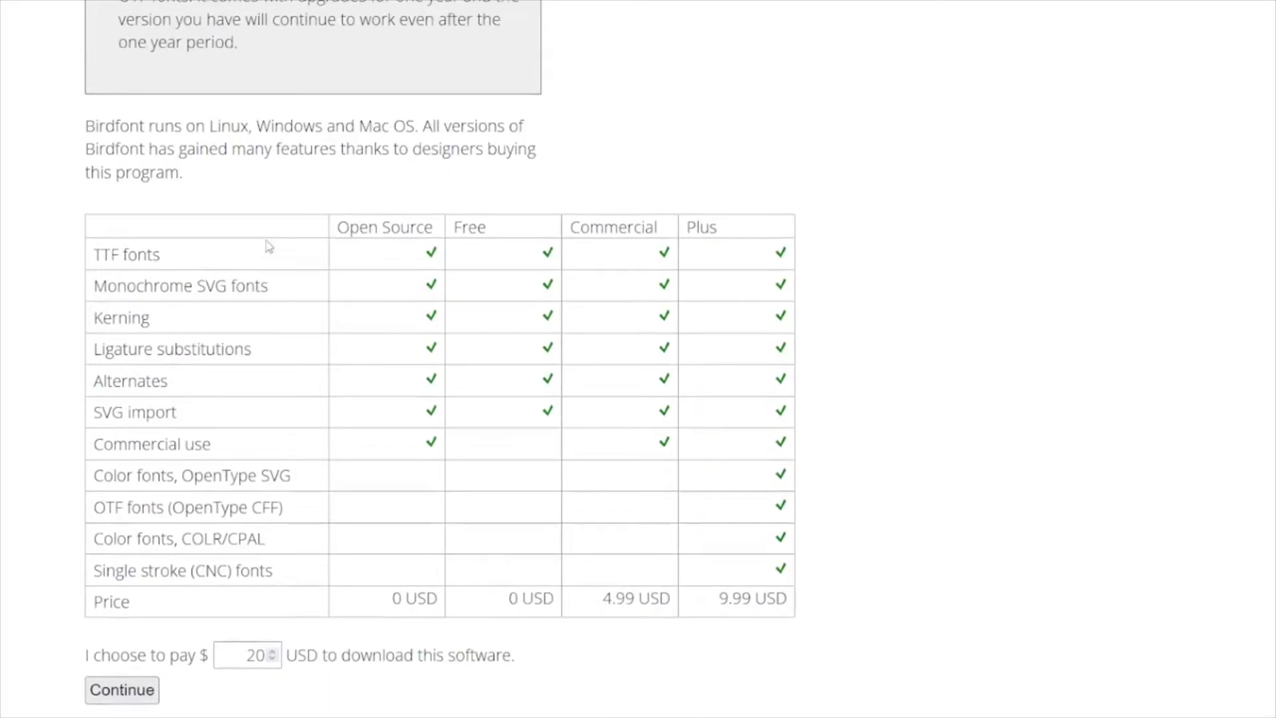
scroll(269, 246, "down", 3)
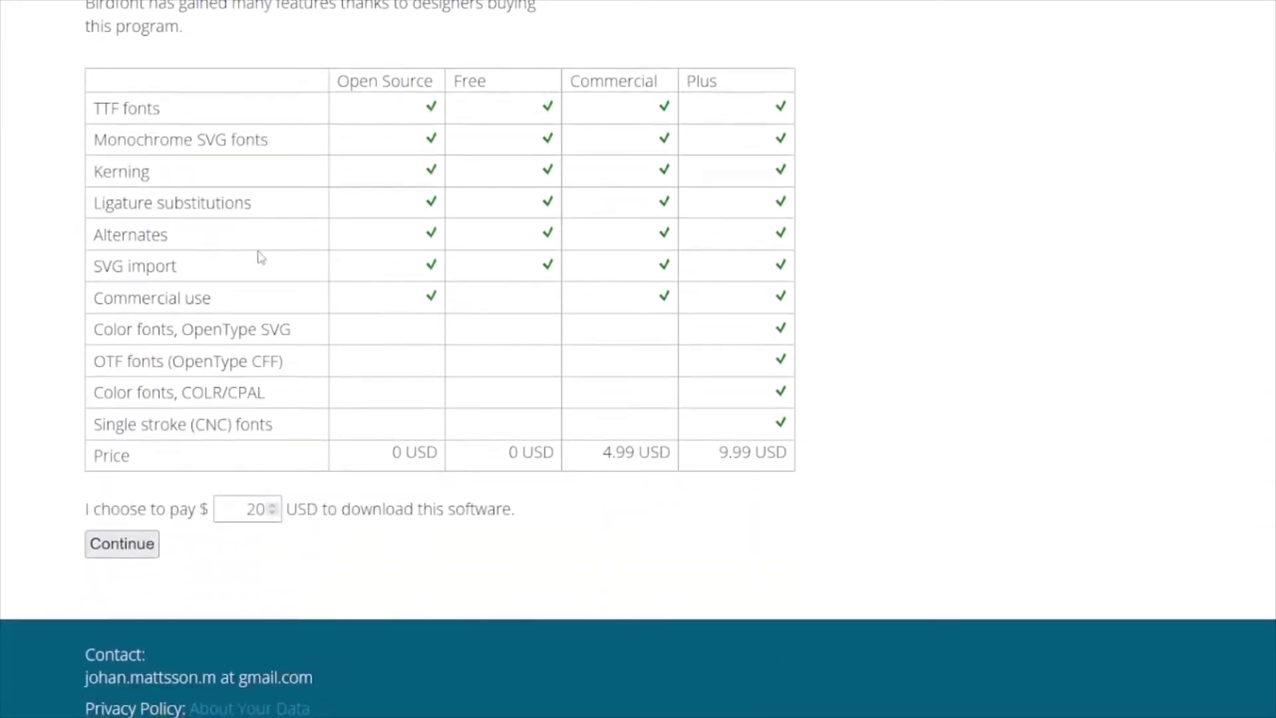
scroll(258, 260, "up", 7)
scroll(257, 263, "down", 5)
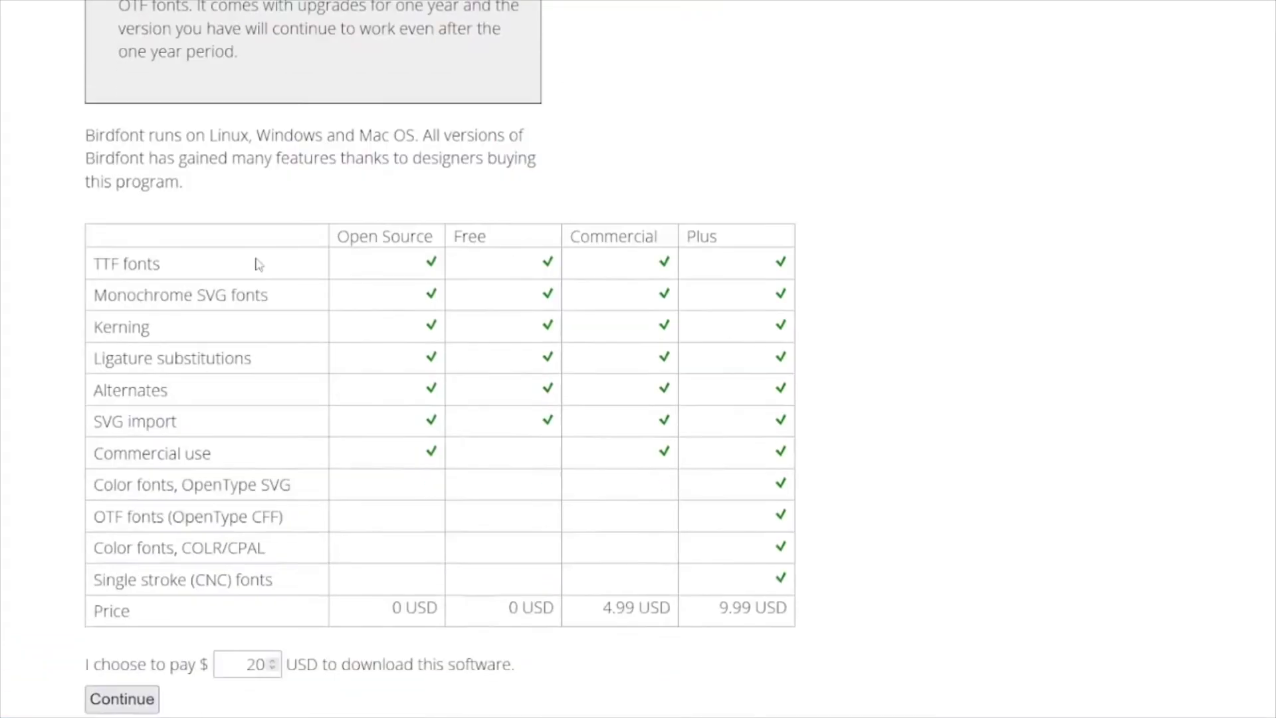
scroll(258, 264, "down", 1)
scroll(597, 414, "up", 4)
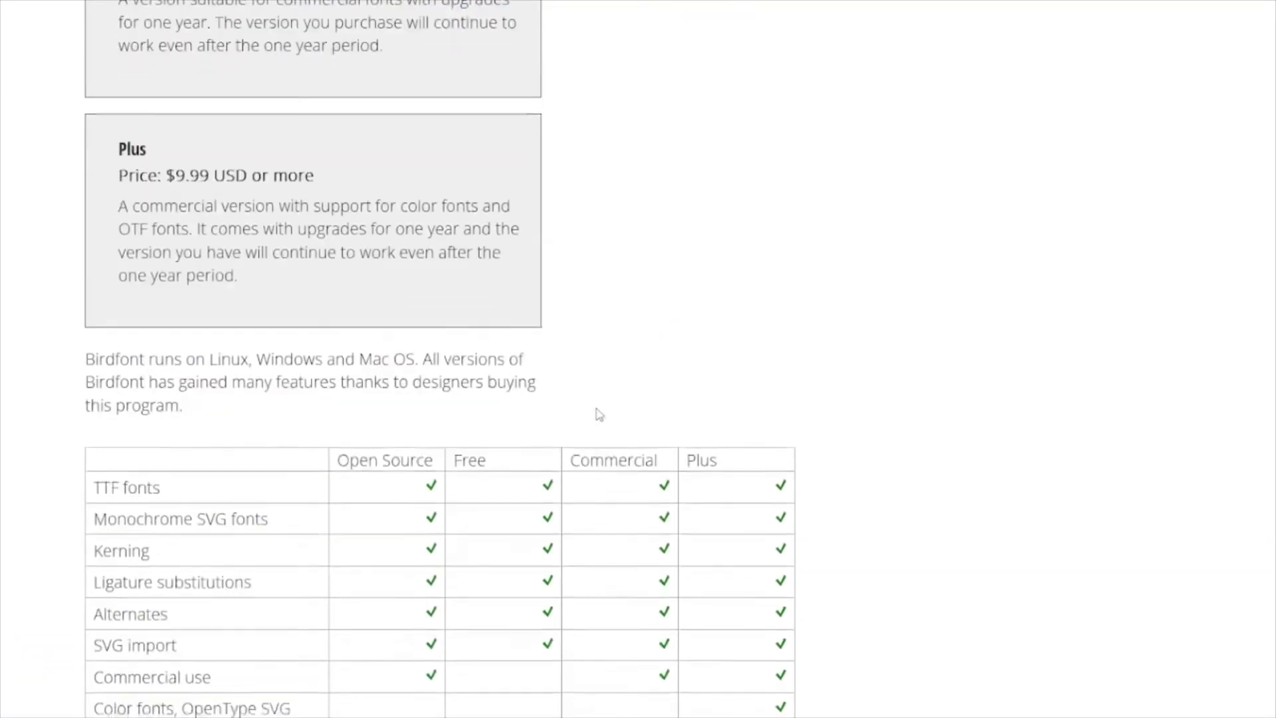
scroll(598, 415, "down", 4)
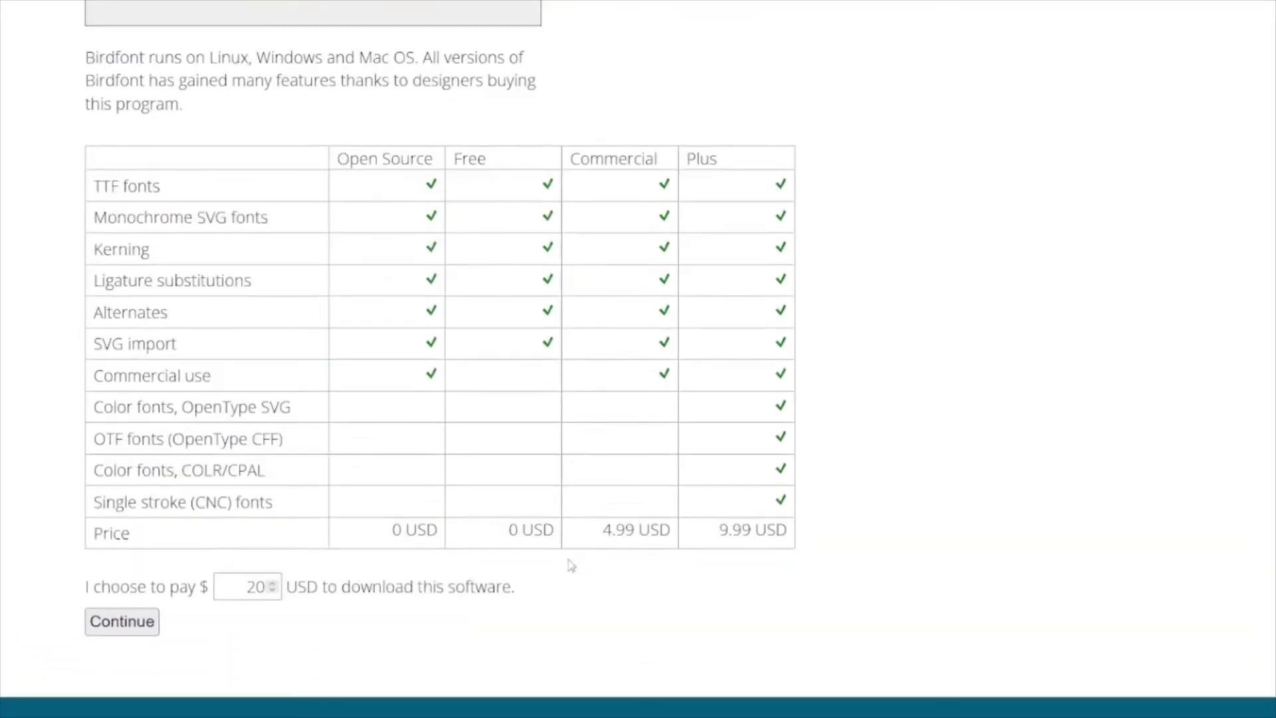
scroll(578, 561, "up", 11)
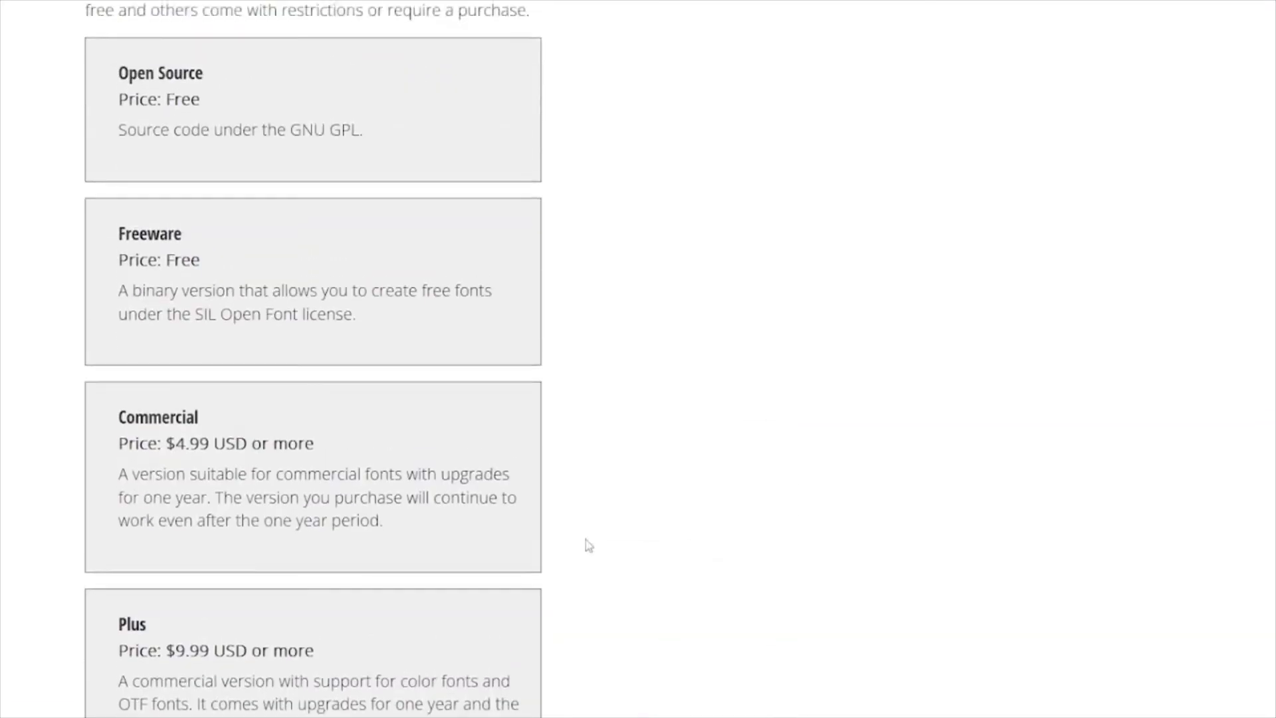
scroll(588, 544, "up", 3)
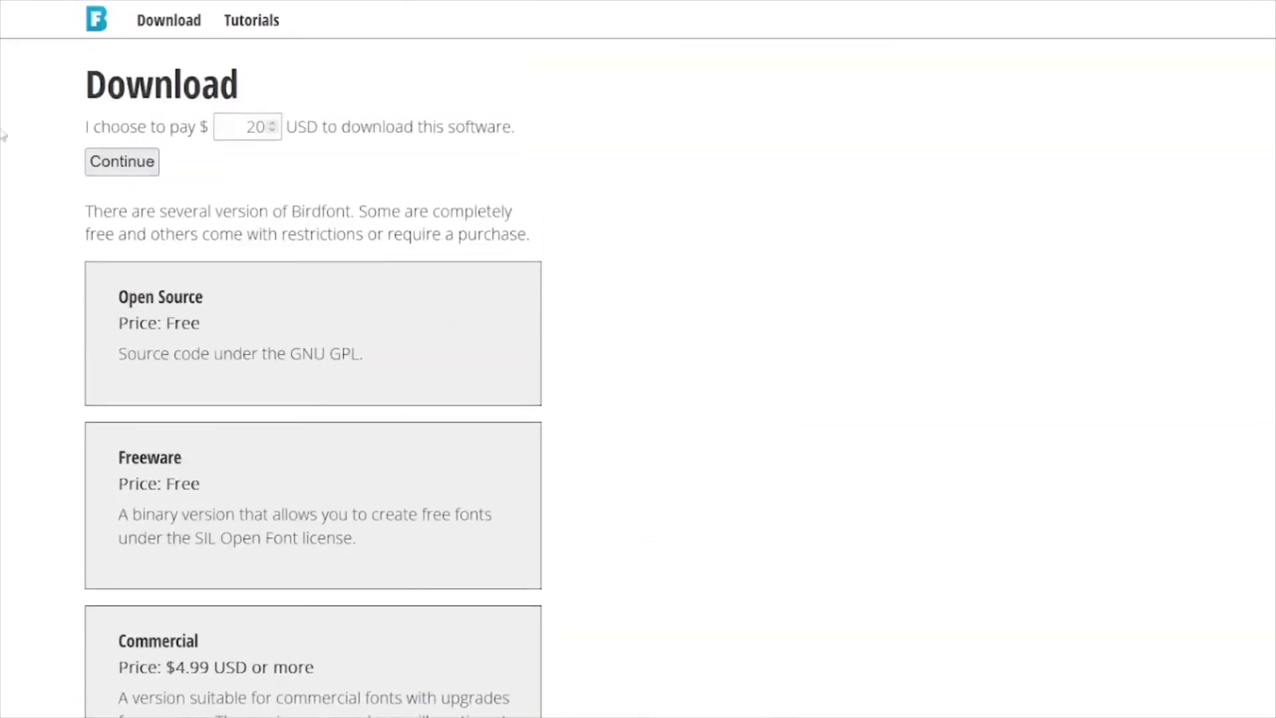
Step: Set the amount to pay to 0 USD and continue to the download list
double_click(234, 127)
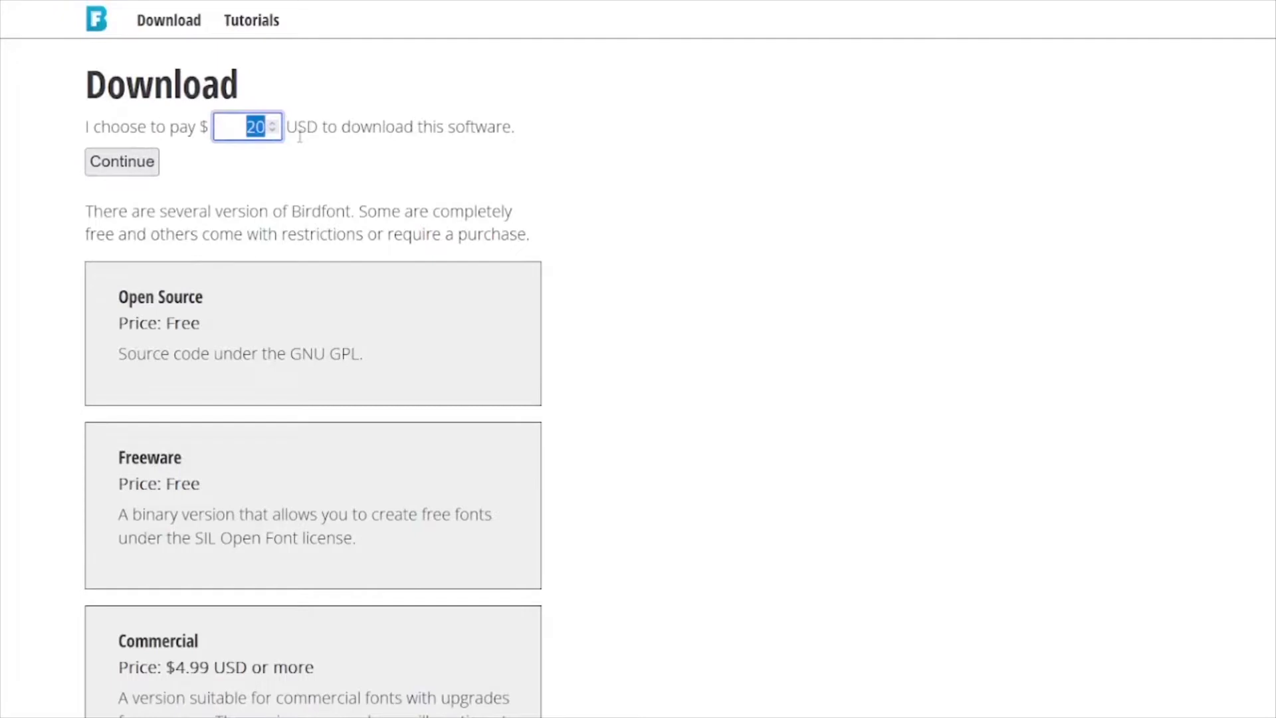
type("0")
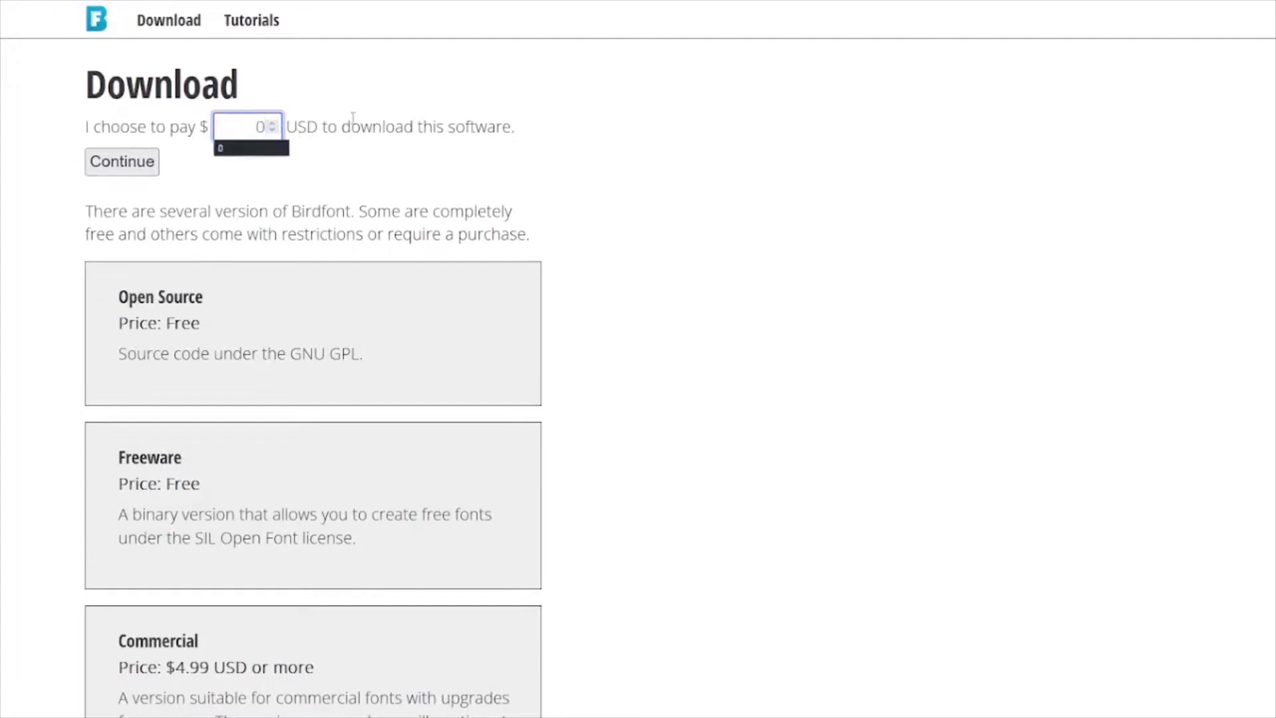
key("Tab")
left_click(117, 169)
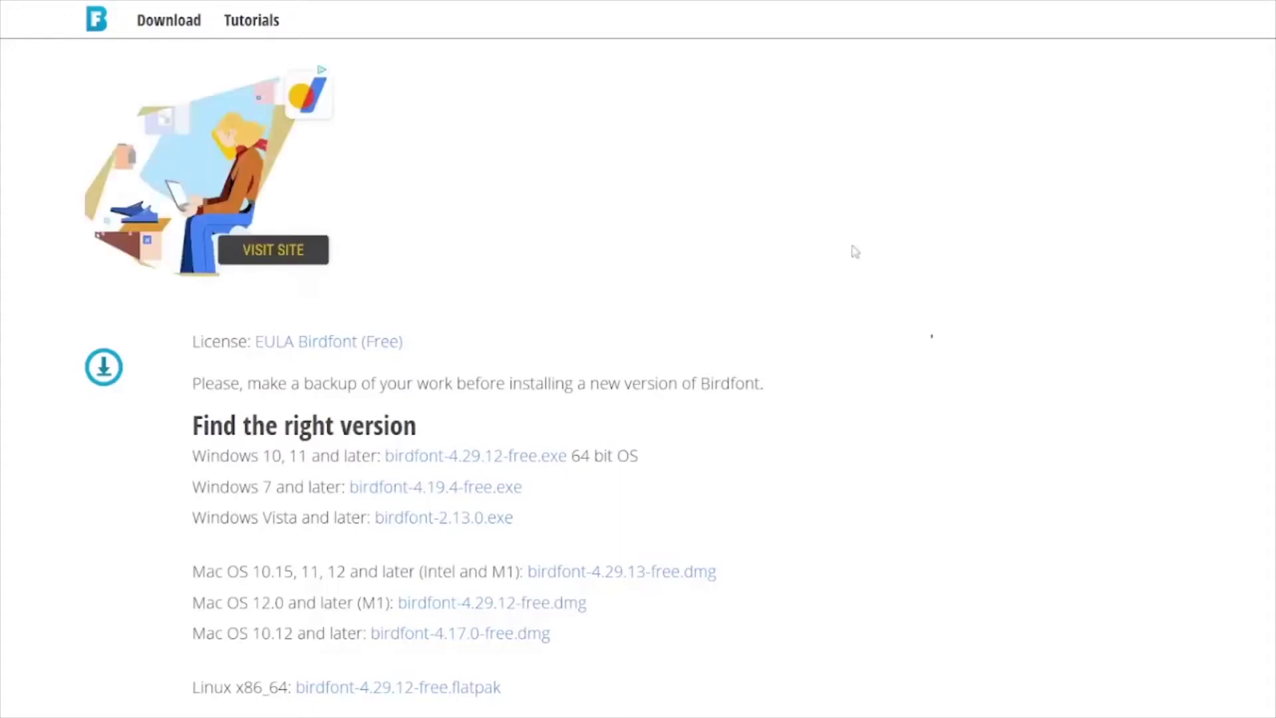
Step: Download birdfont-4.29.12-free.exe for Windows 10, 11 and later, and install it with the Start Menu Shortcuts component
scroll(277, 380, "down", 3)
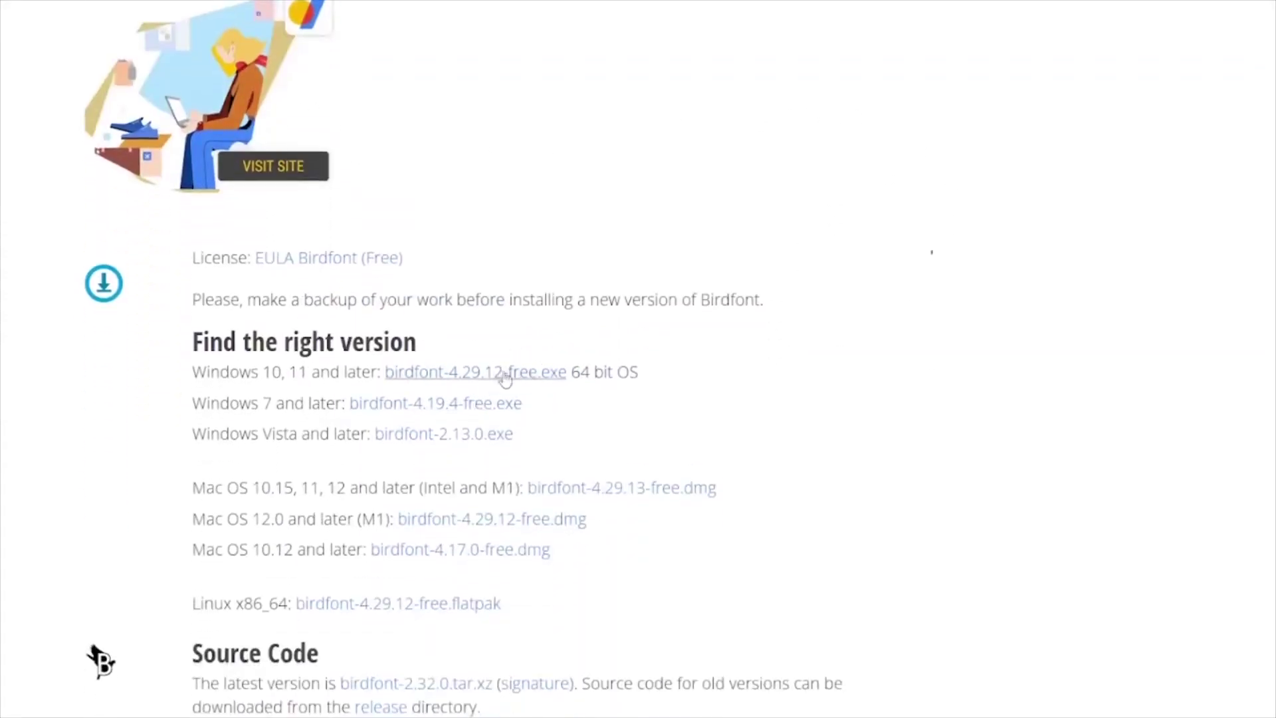
scroll(510, 364, "down", 5)
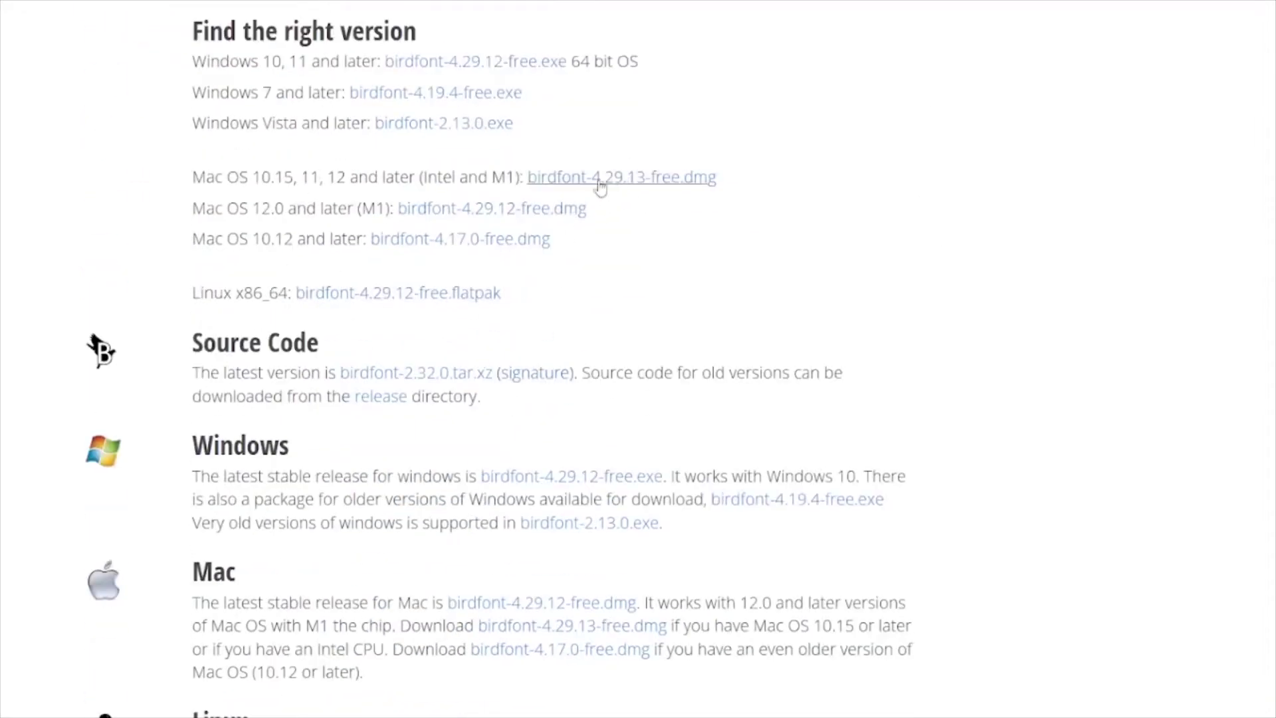
scroll(590, 376, "up", 3)
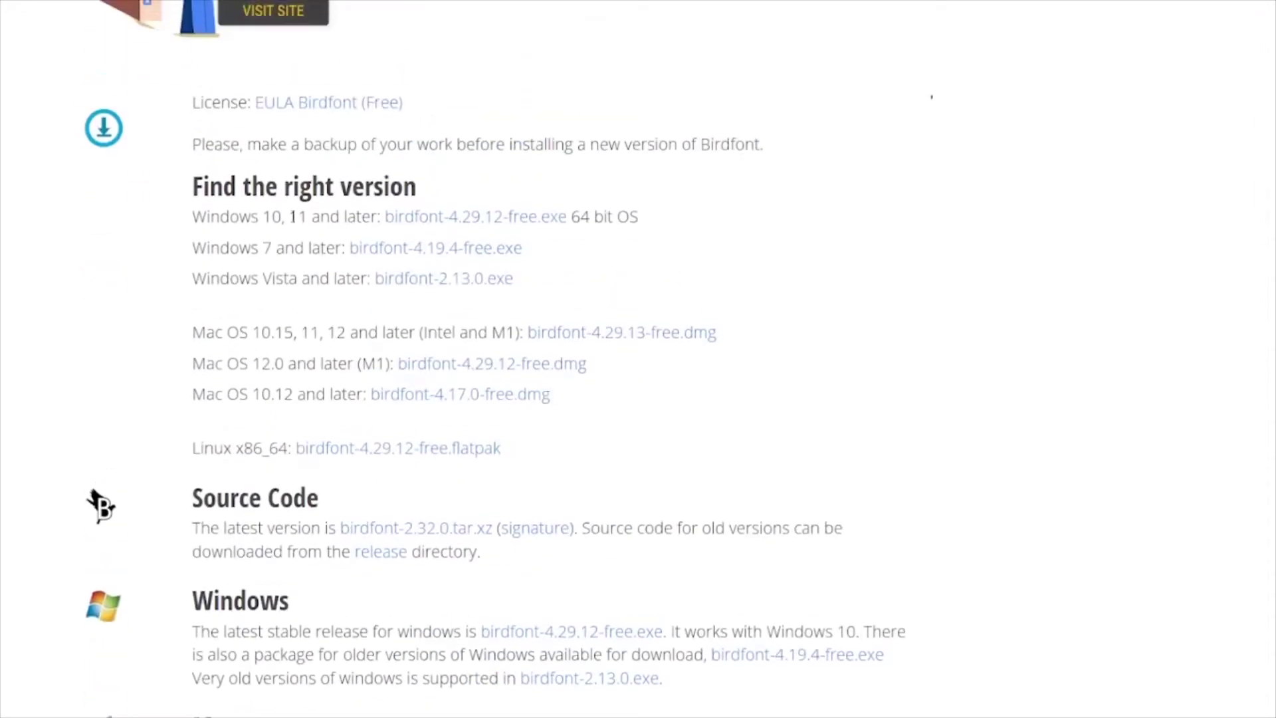
left_click(463, 221)
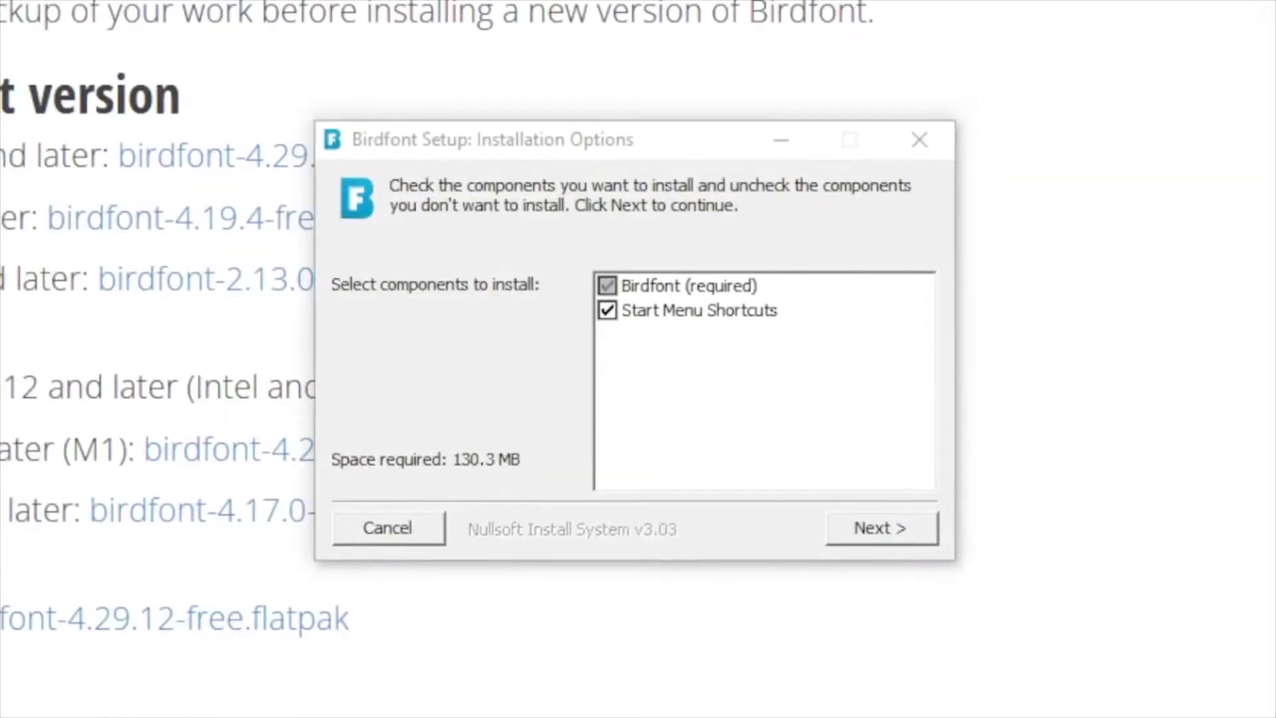
left_click(882, 506)
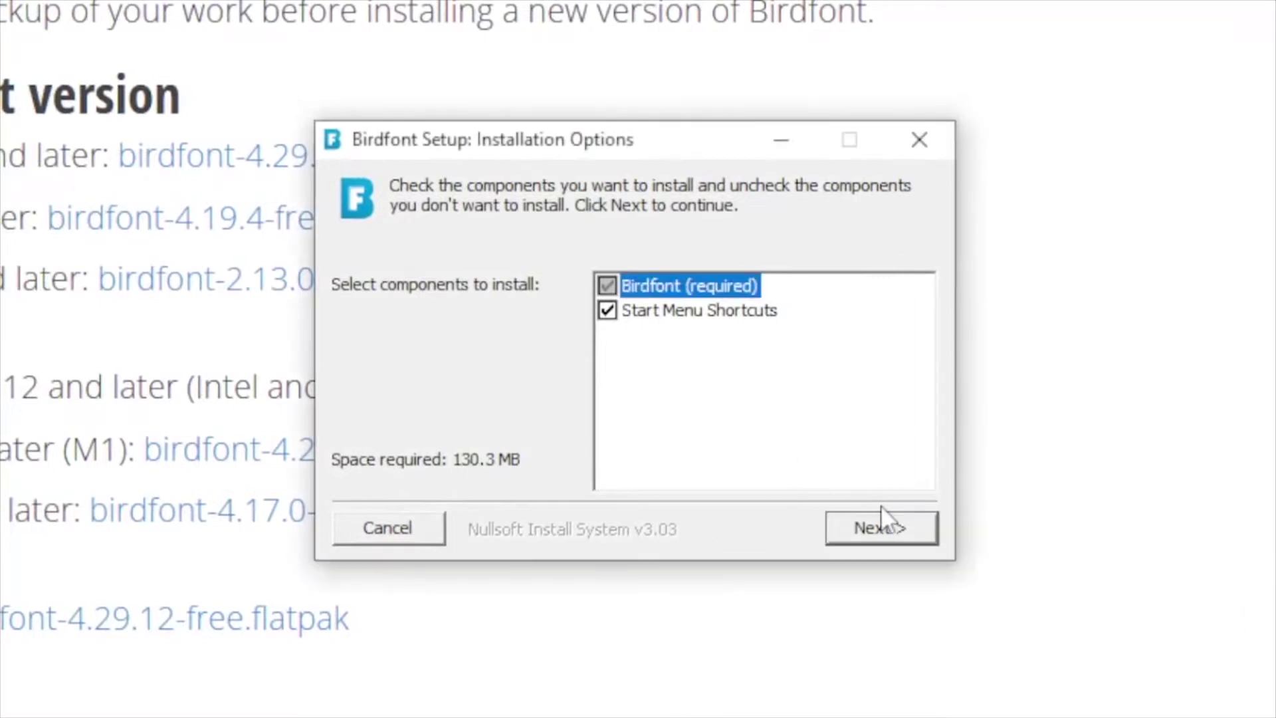
left_click(859, 516)
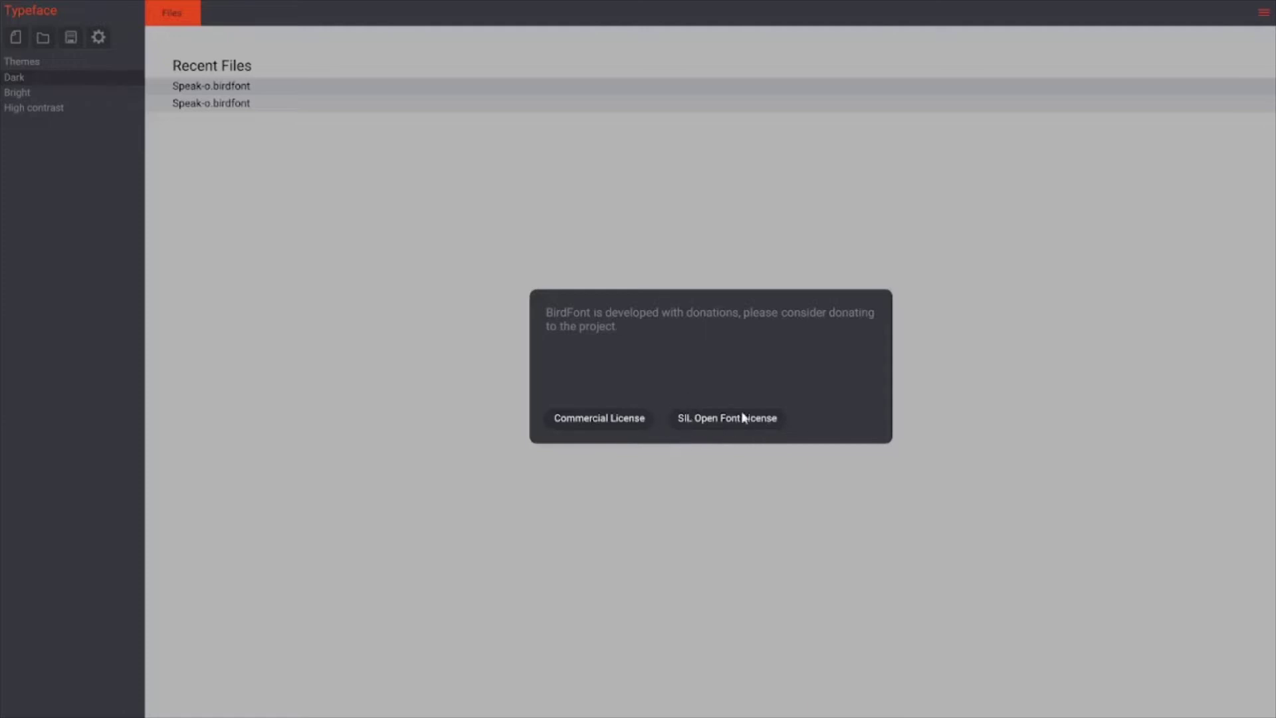
Step: In Birdfont, choose the SIL Open Font License and open the recent file Speak-o.birdfont
left_click(715, 418)
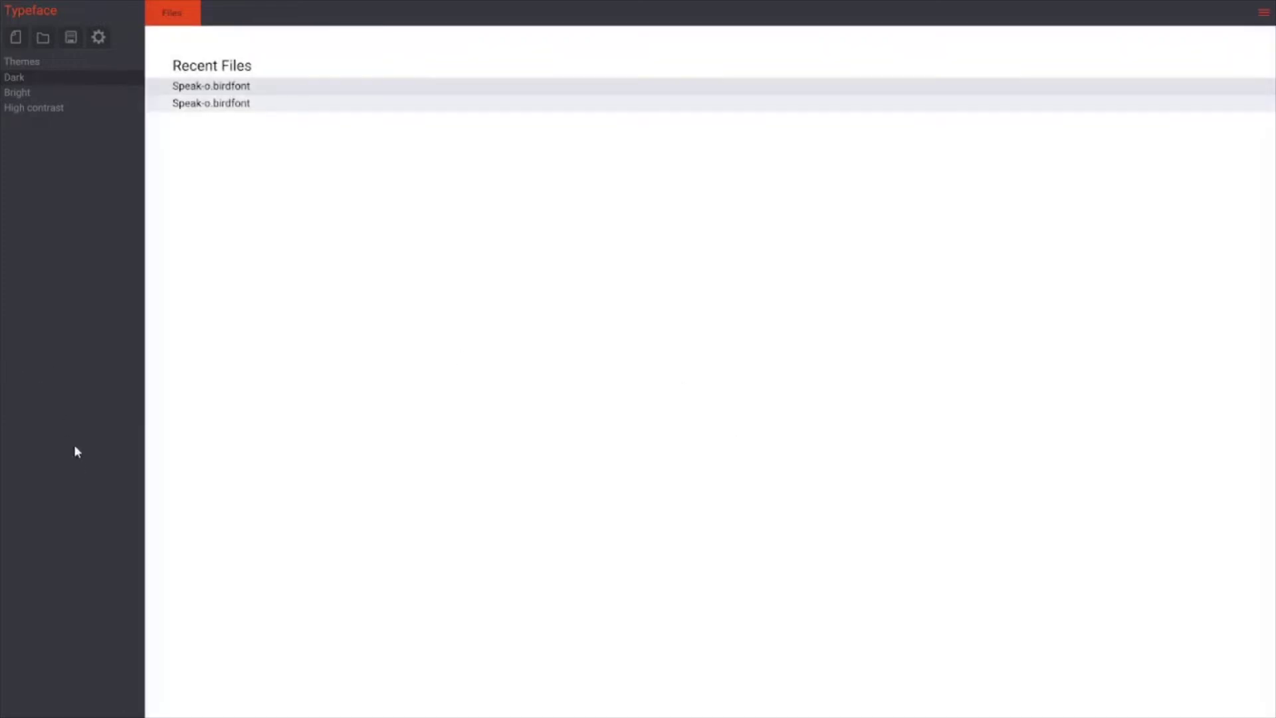
left_click(209, 85)
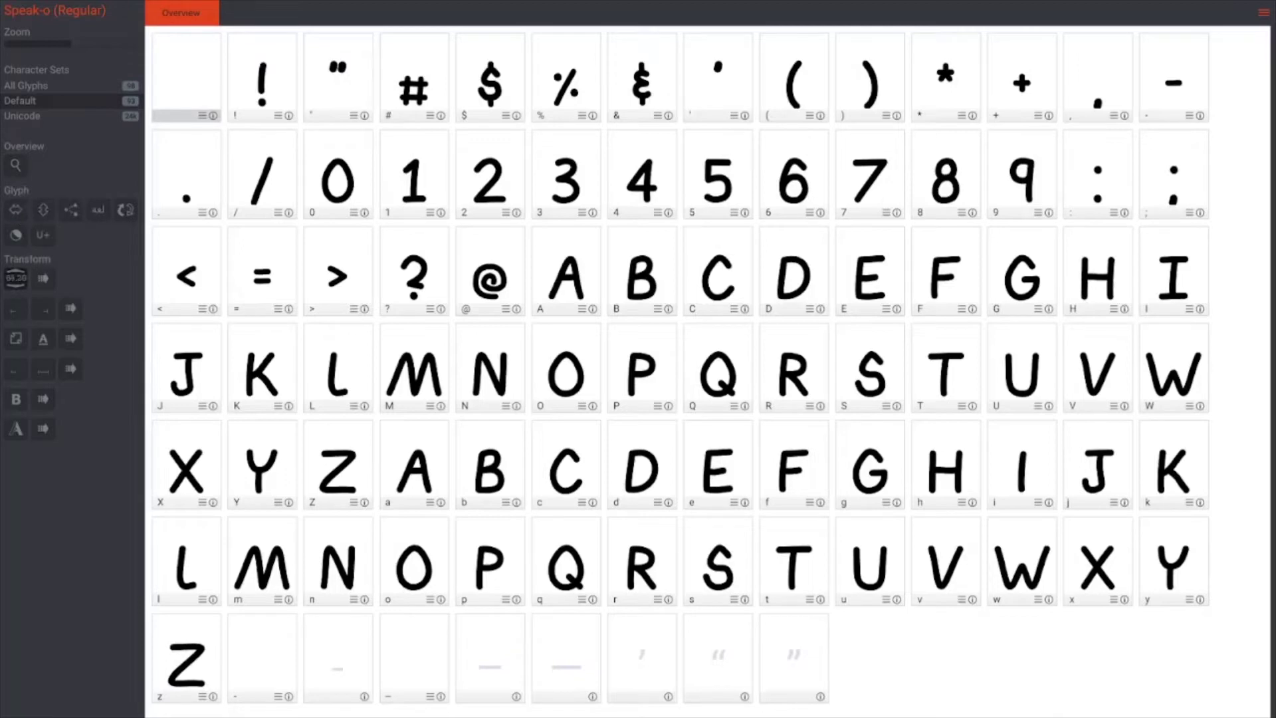
Step: Try to apply a slant transform of about 73 to the exclamation mark glyph in the overview
left_click_drag(14, 286, 65, 60)
left_click_drag(18, 260, 20, 78)
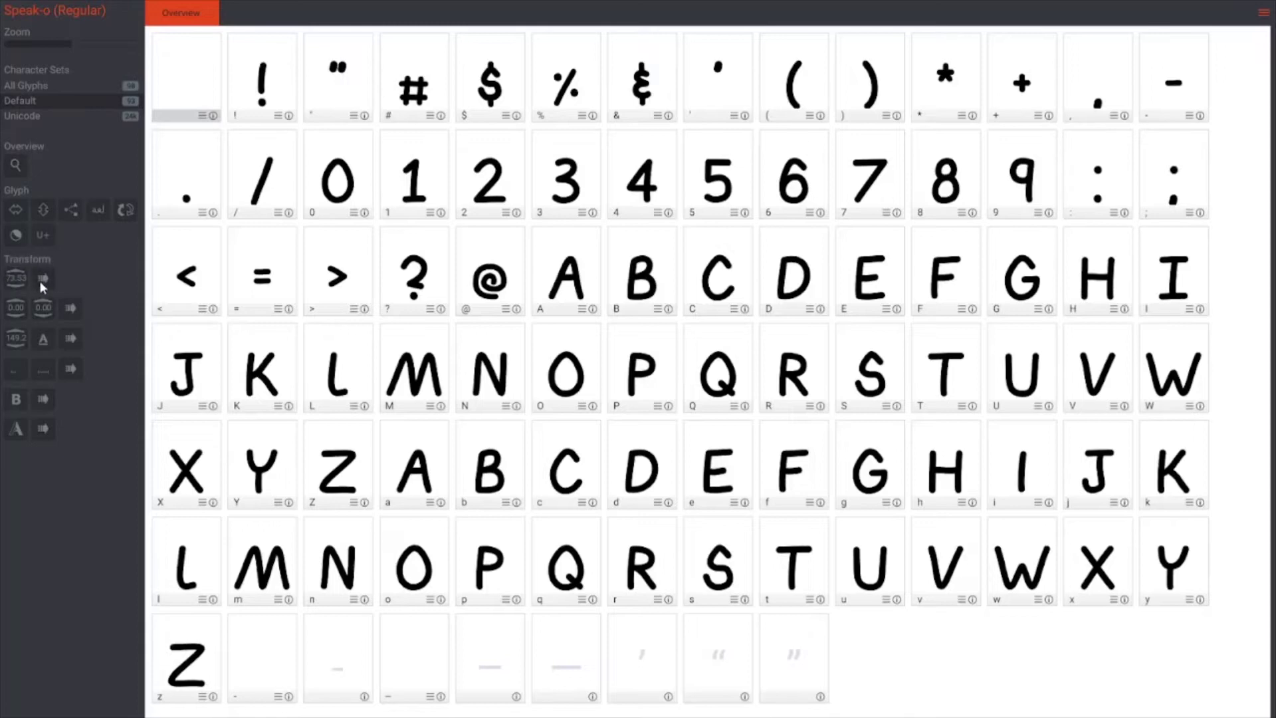
left_click(269, 85)
left_click(402, 202)
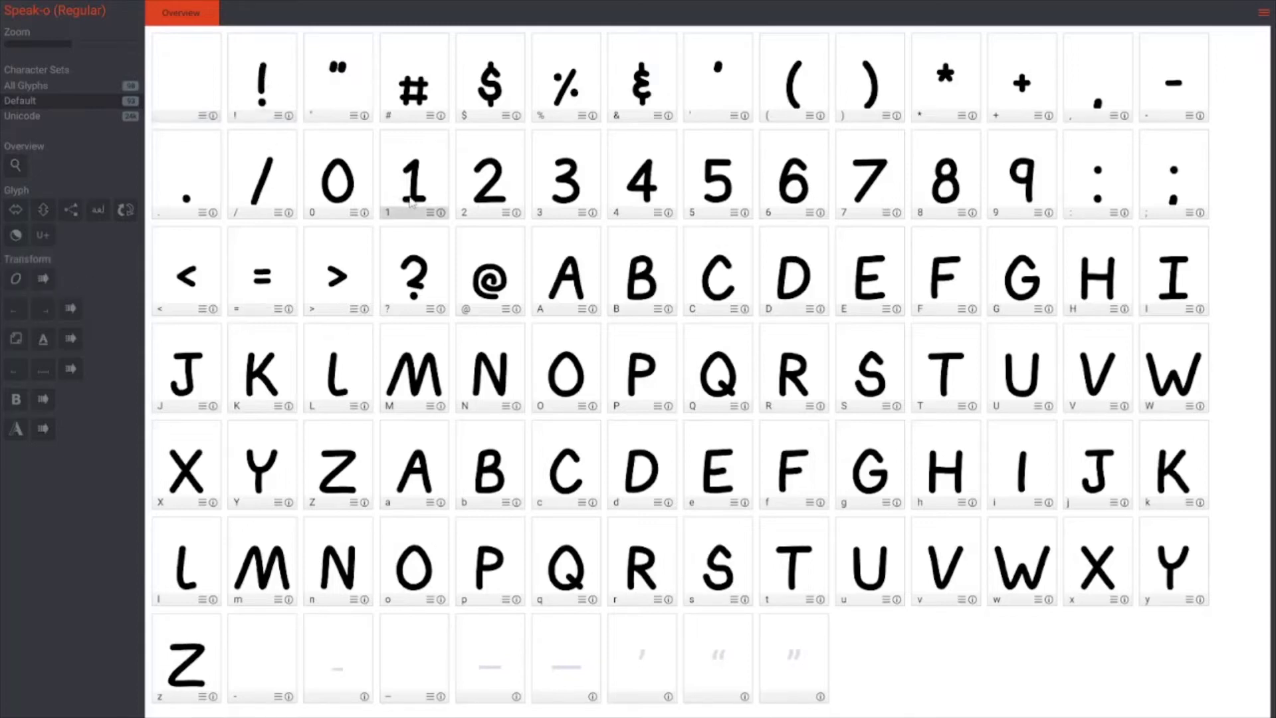
left_click(270, 88)
left_click(325, 104)
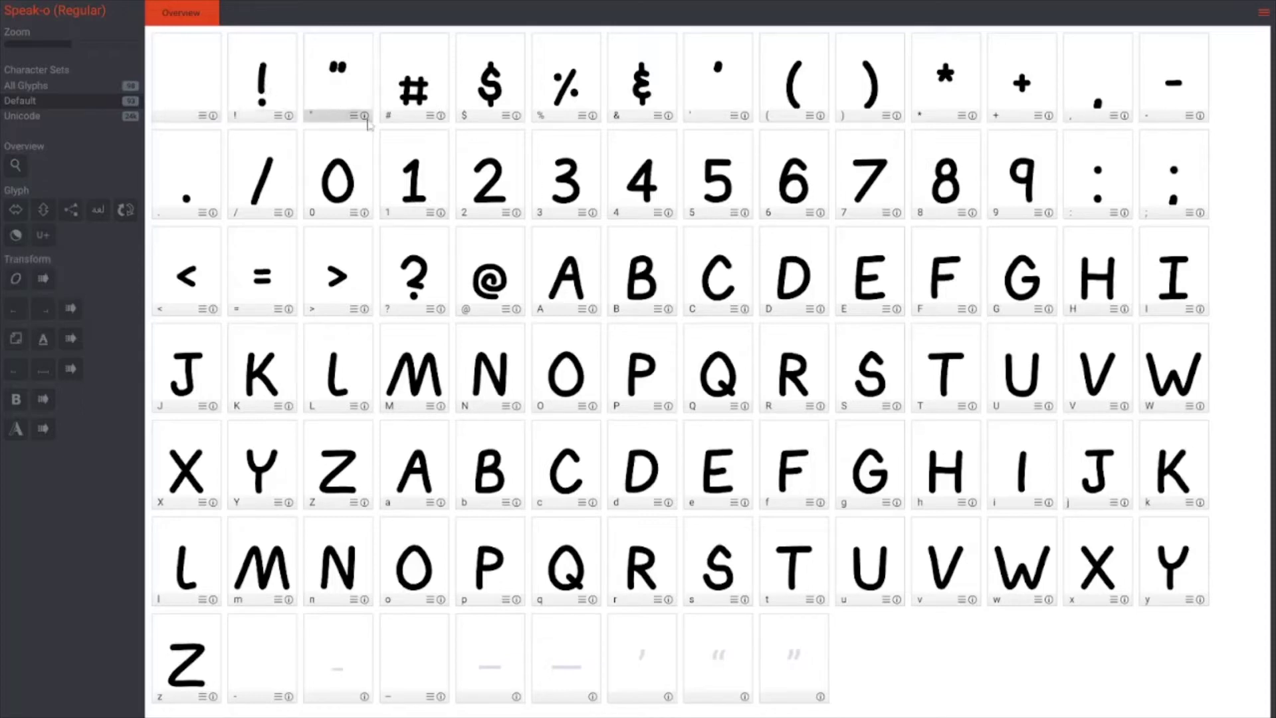
left_click(246, 114)
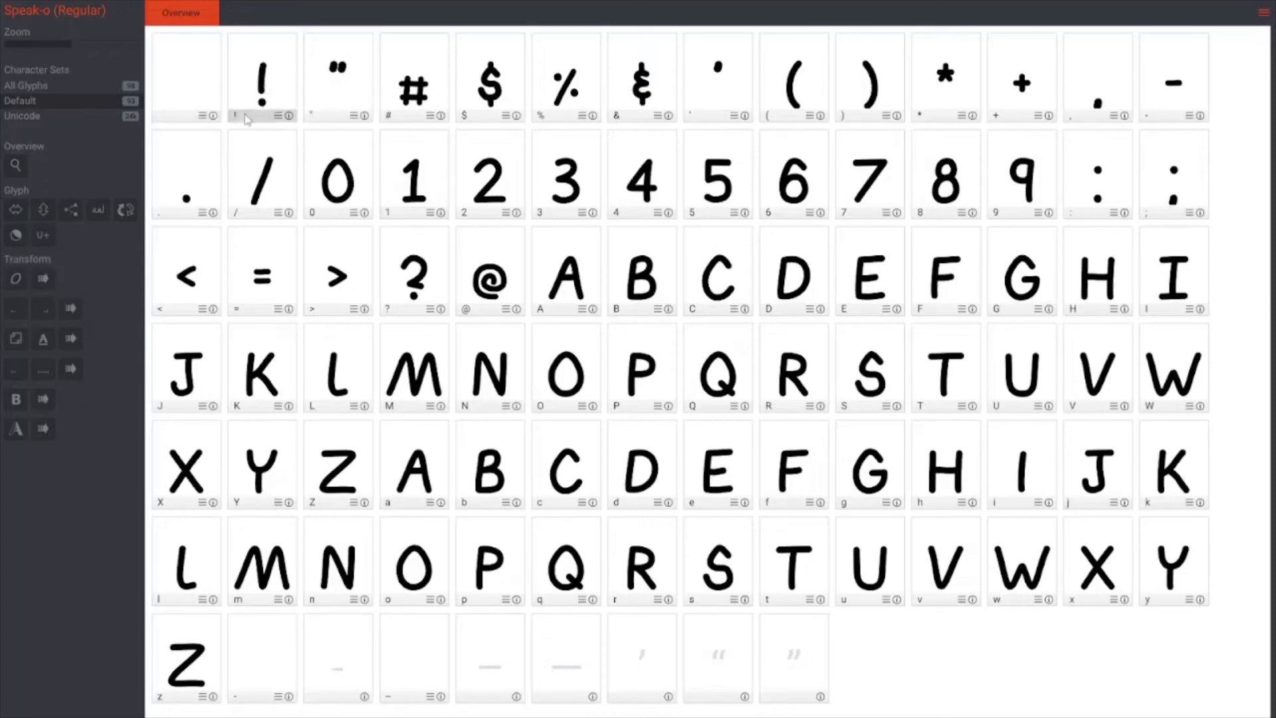
left_click(46, 281)
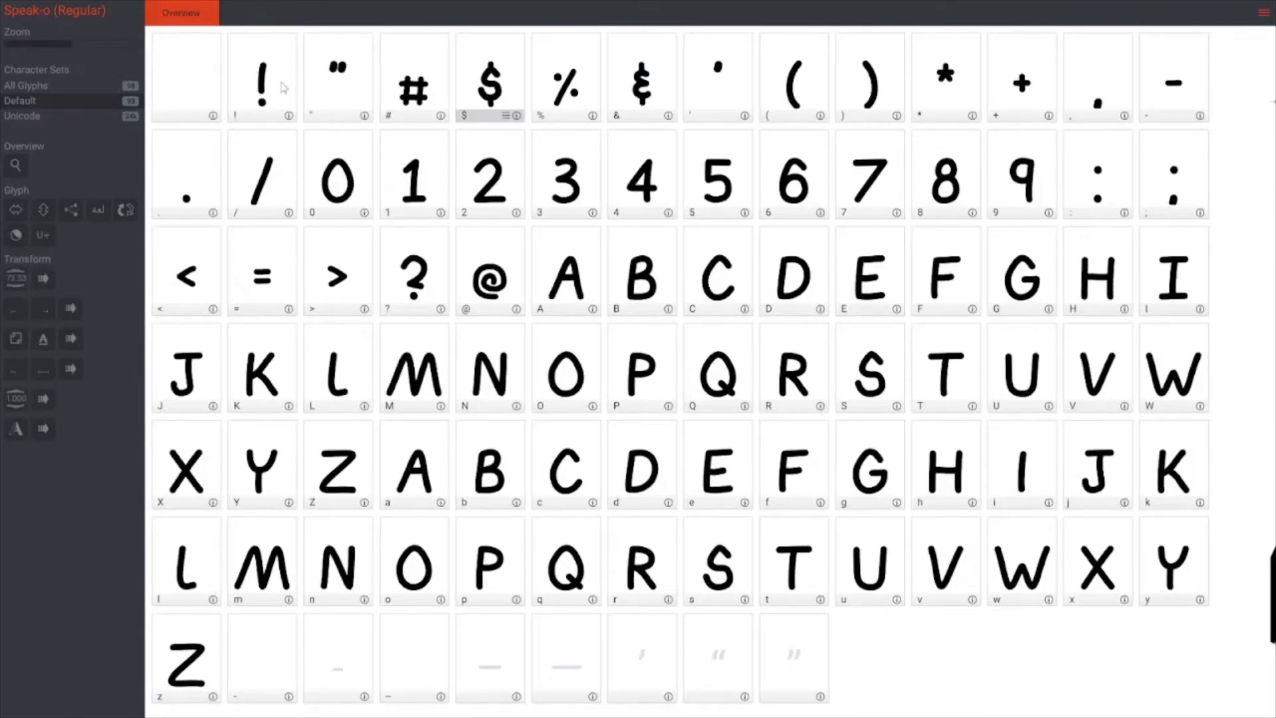
Step: Open the apostrophe glyph for editing, shift its right side guideline slightly outward for more spacing, and close the glyph
left_click(1263, 12)
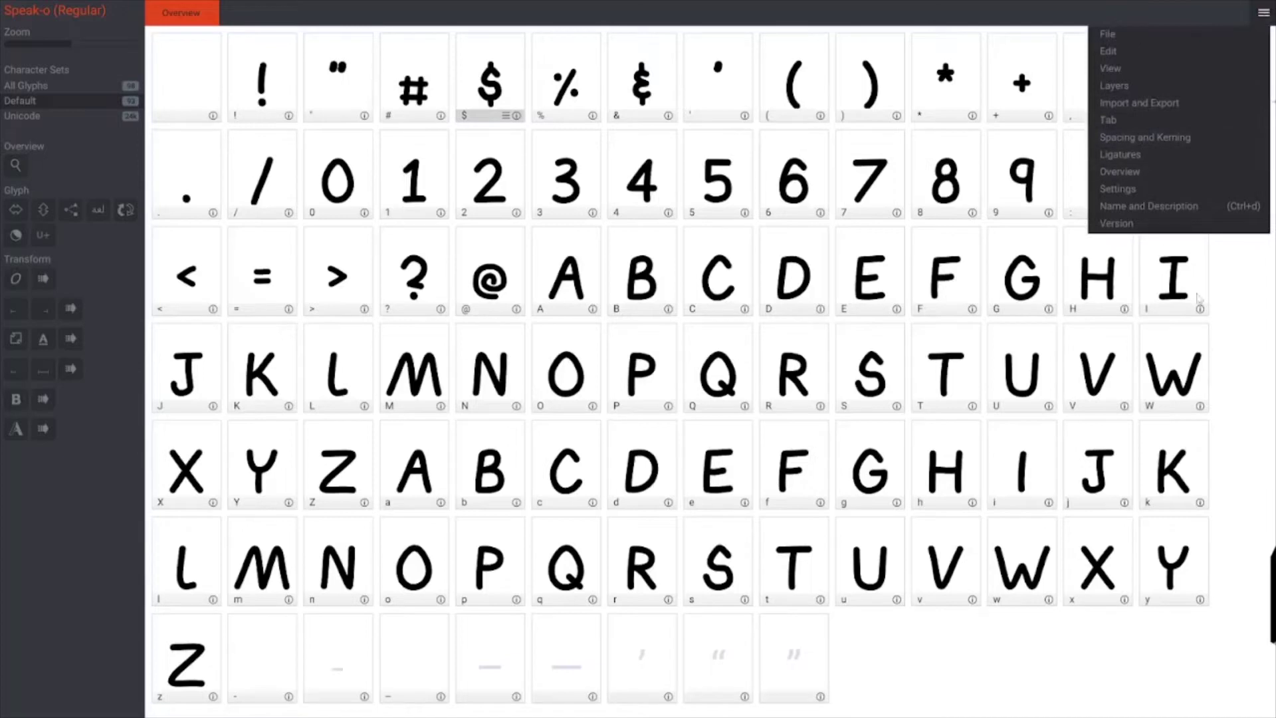
left_click(1241, 302)
left_click(706, 94)
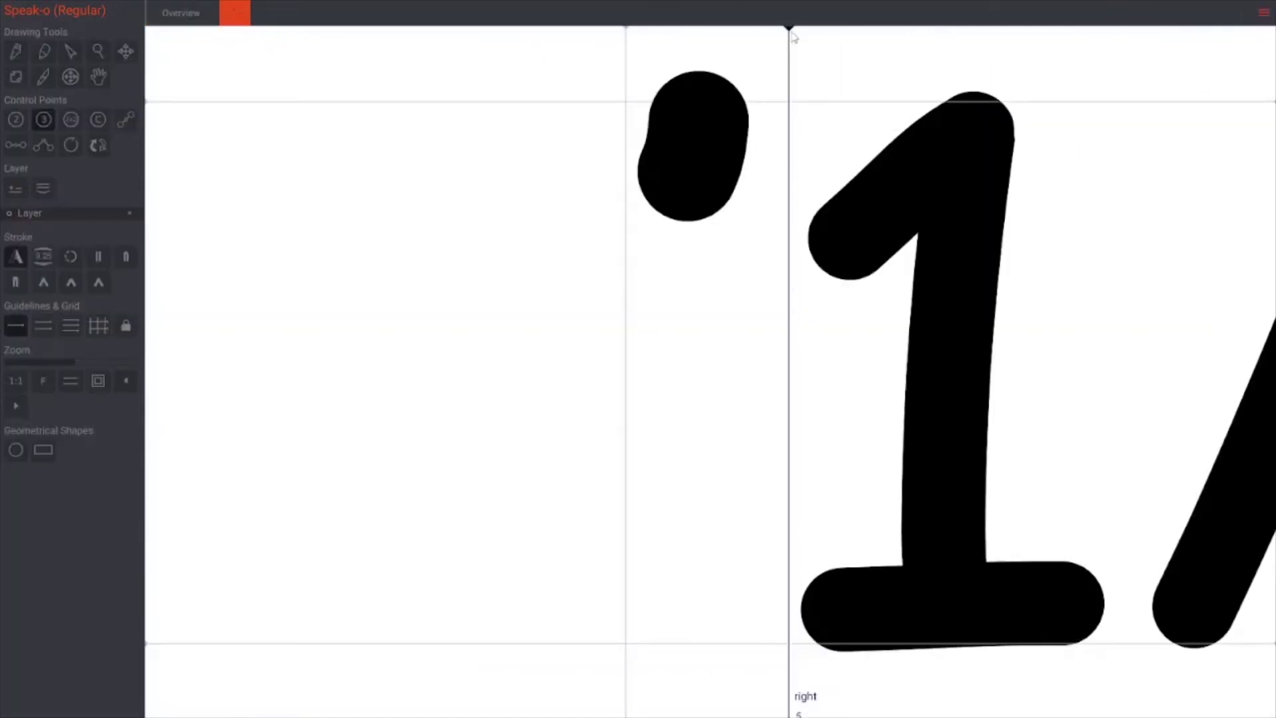
left_click_drag(789, 30, 804, 44)
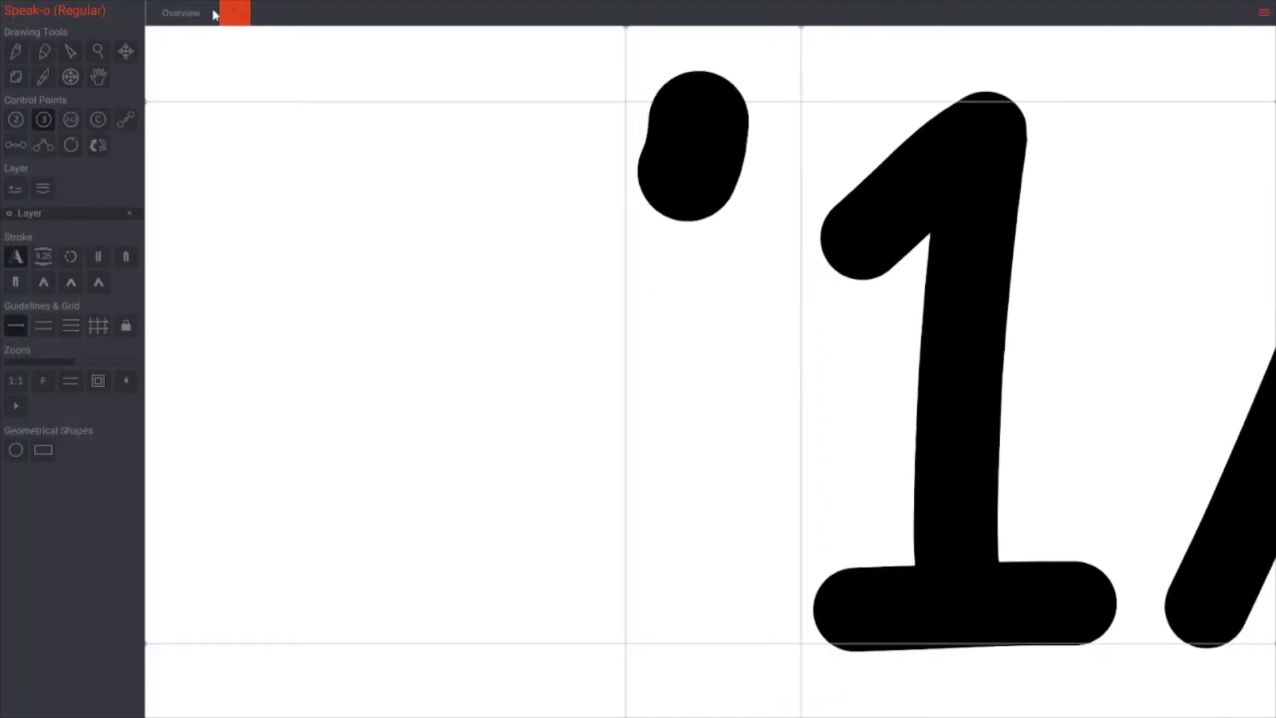
left_click(235, 12)
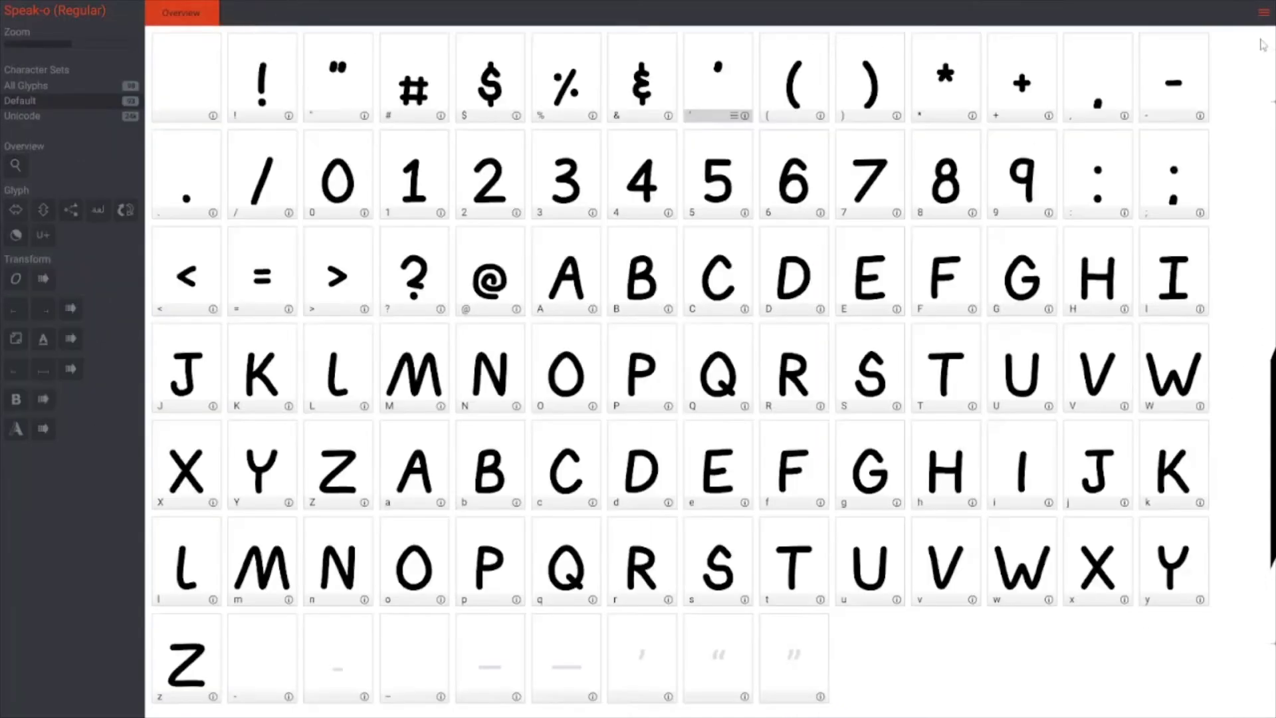
Step: Show the kerning view and enter COOL BEANS as the sample text
left_click(1263, 13)
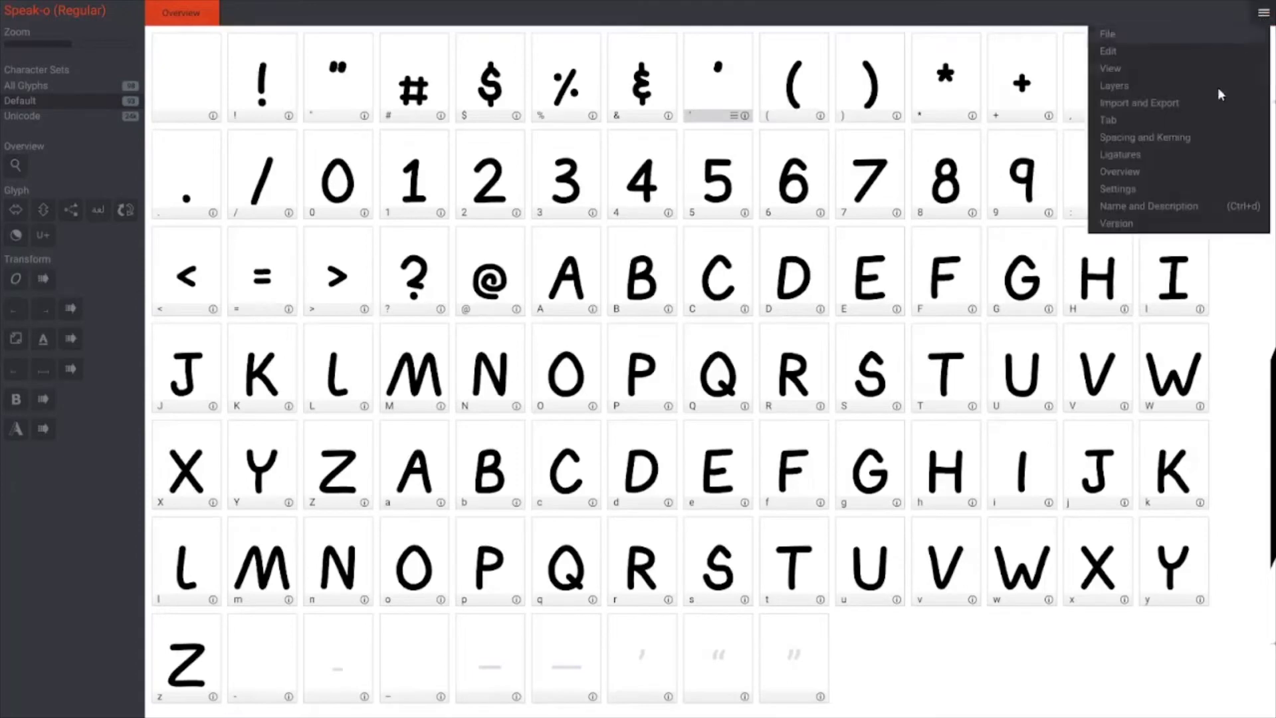
left_click(1128, 137)
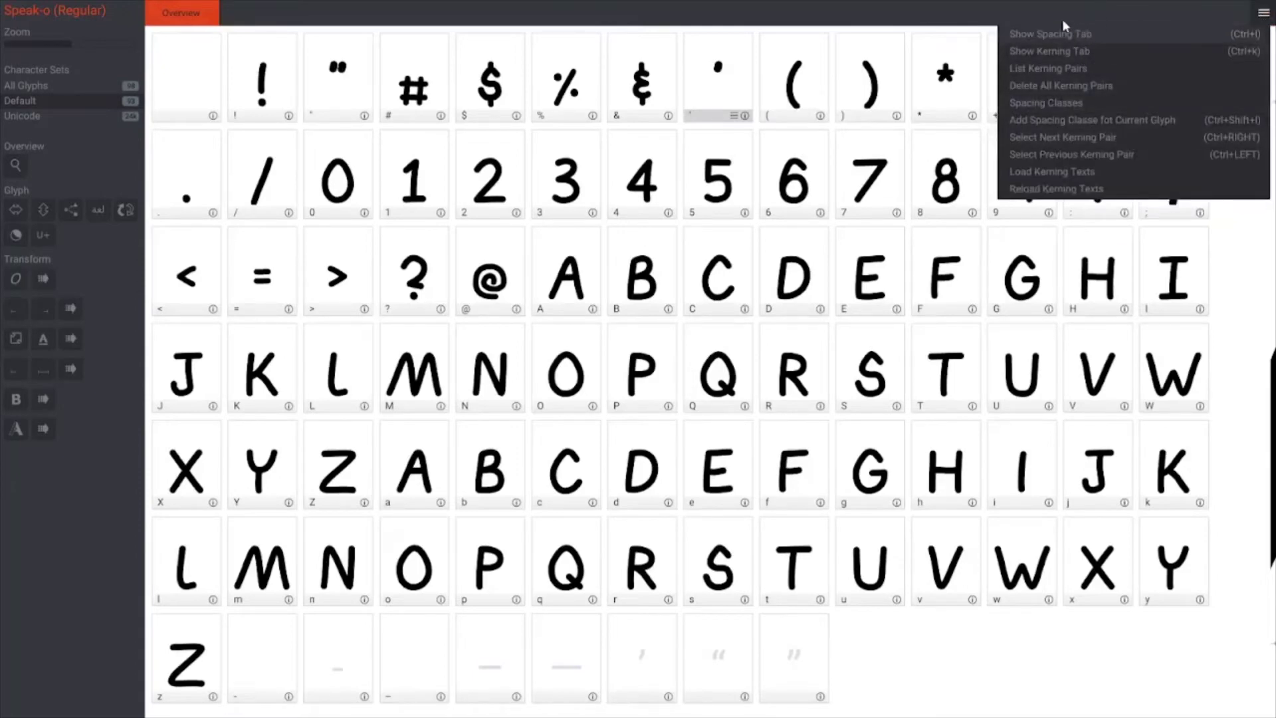
left_click(1054, 55)
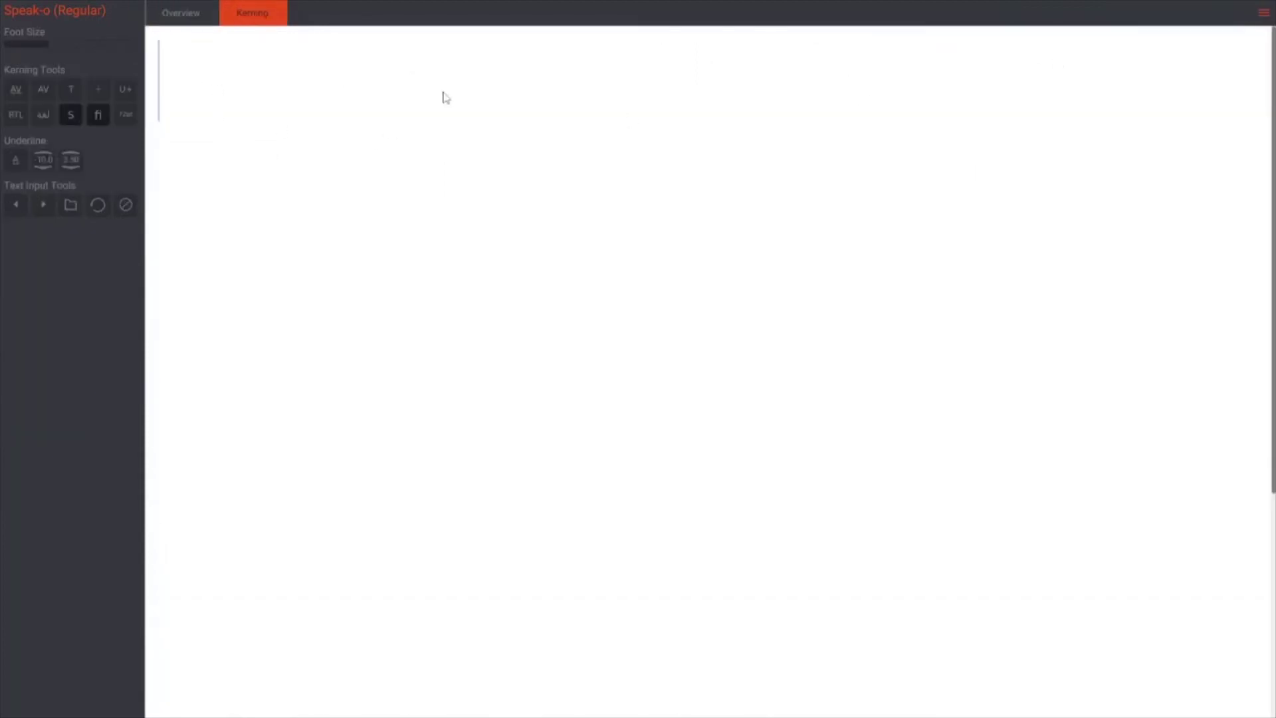
type("COOL BEANS")
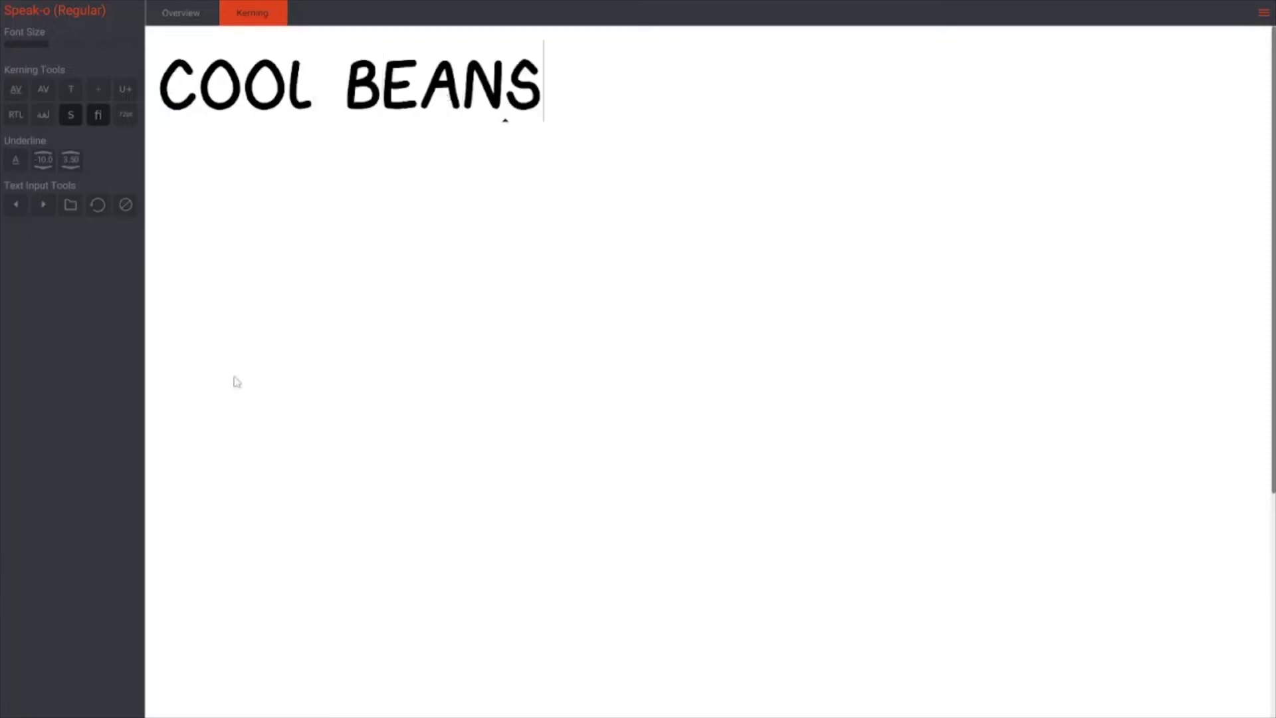
Step: Widen the kerning between E and A in BEANS to 47 and append a separate EA pair to the sample text
mouse_move(402, 136)
left_click_drag(419, 119, 449, 133)
type("E")
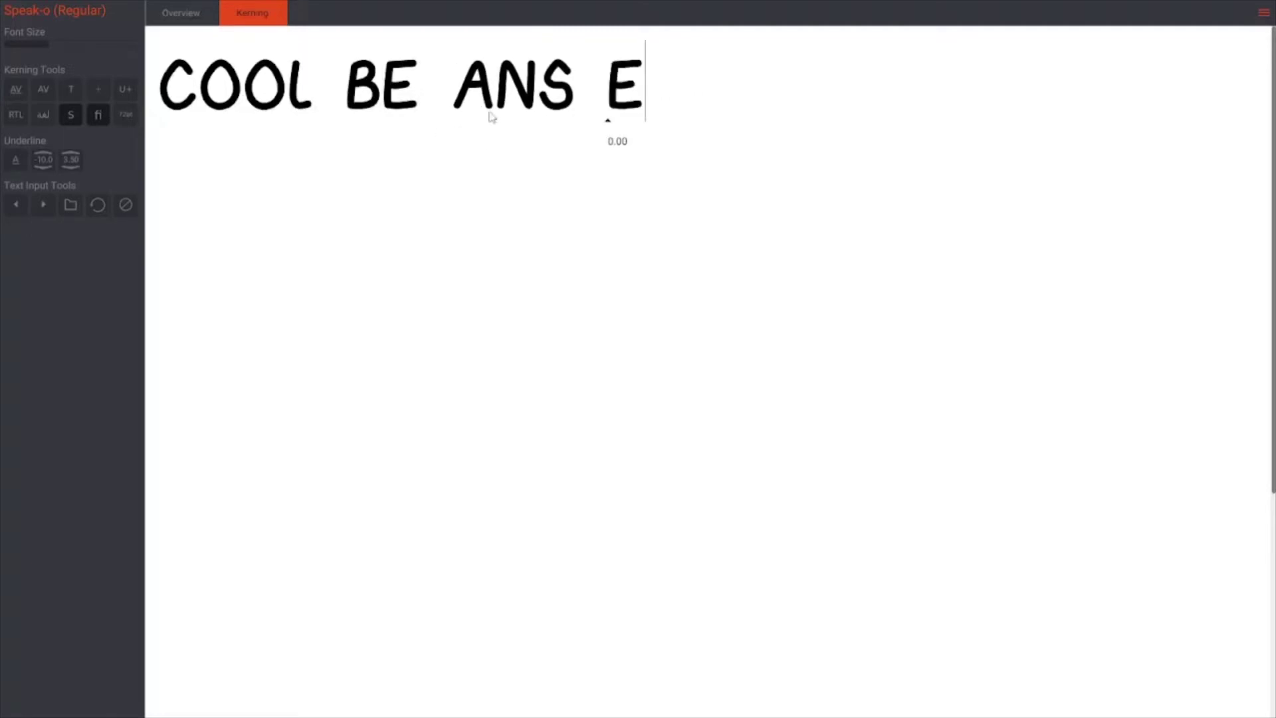
type(" A")
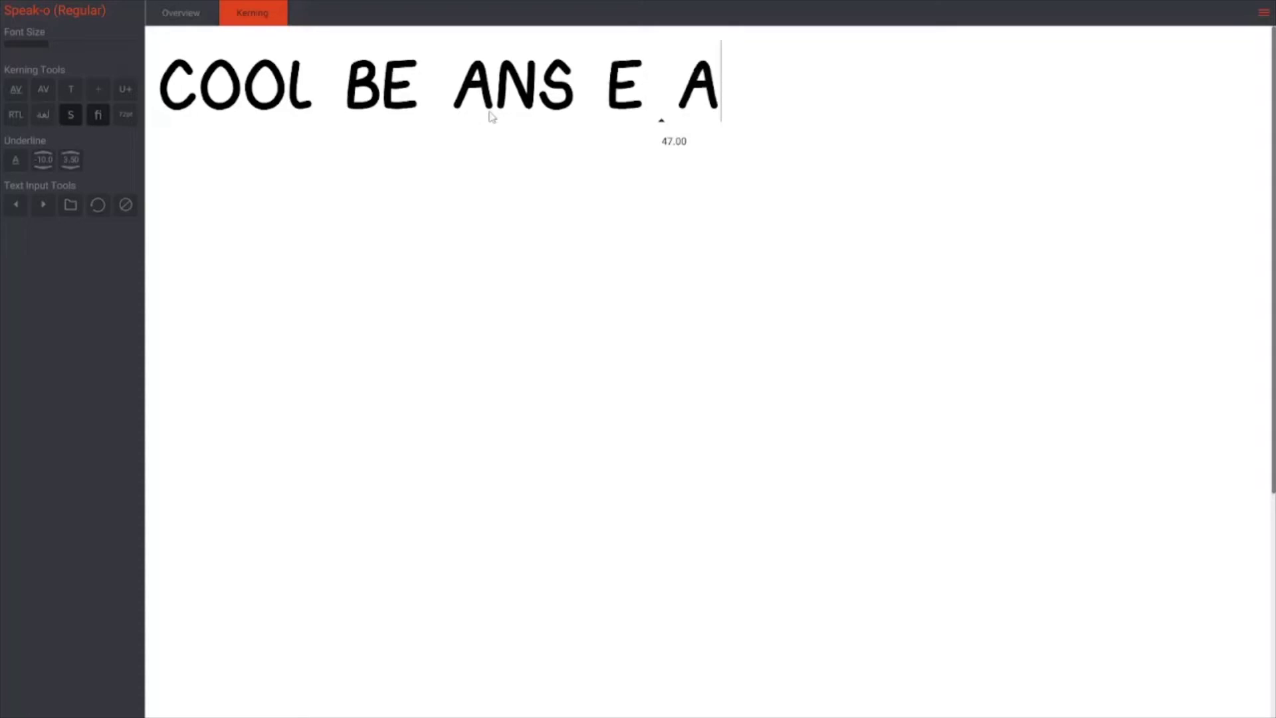
Step: Undo the widened kerning between E and A and close the kerning view
key("ctrl+z")
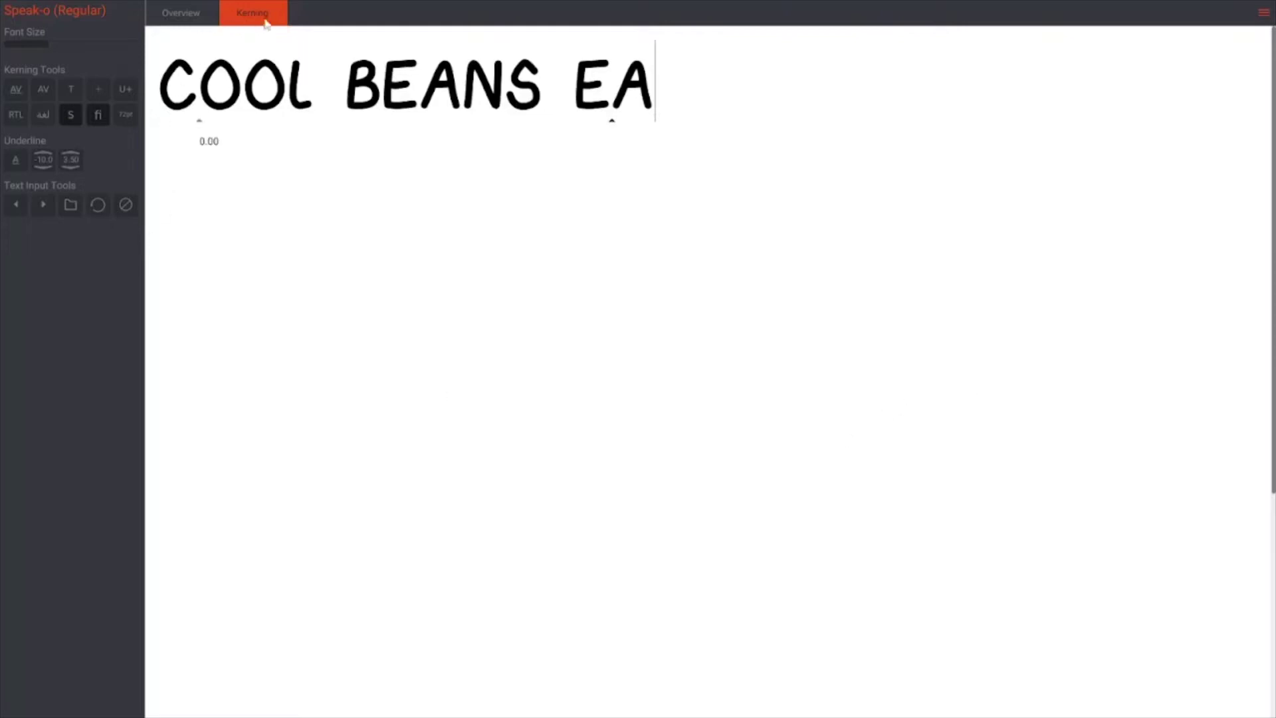
left_click(286, 17)
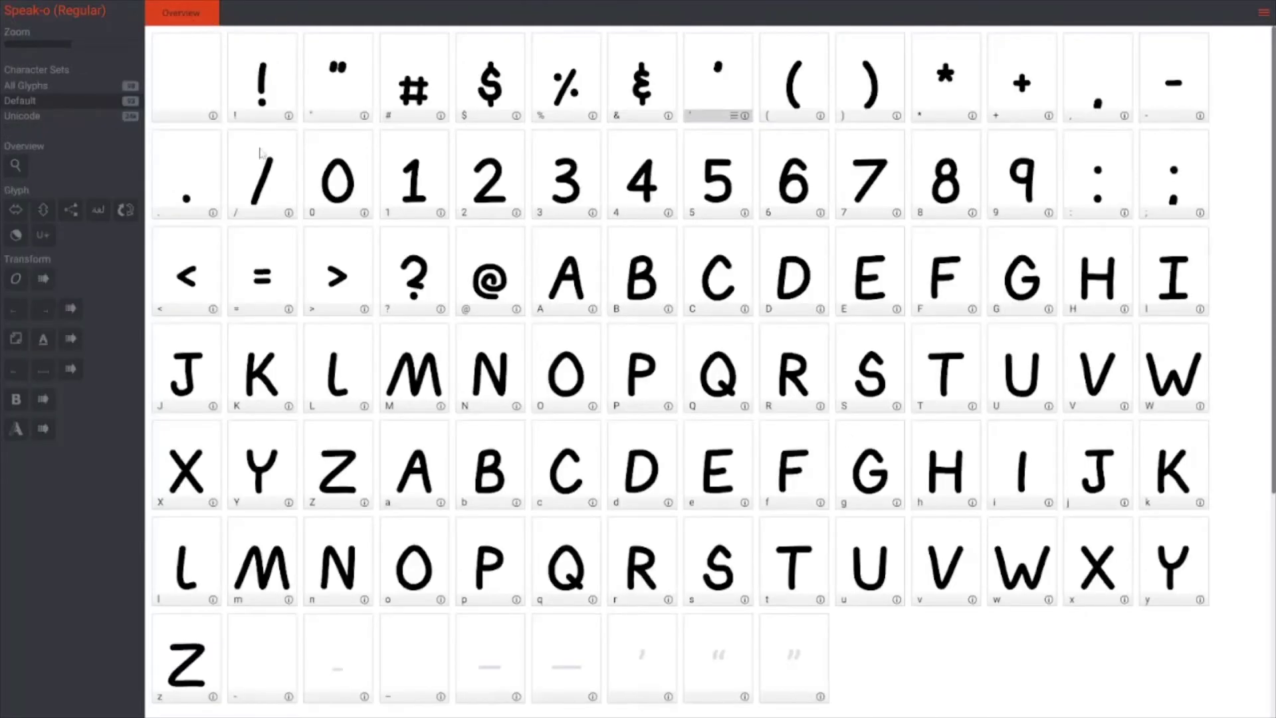
Step: Open the uppercase B glyph and try nudging its outline slightly near the upper-left corner of the letter
double_click(616, 274)
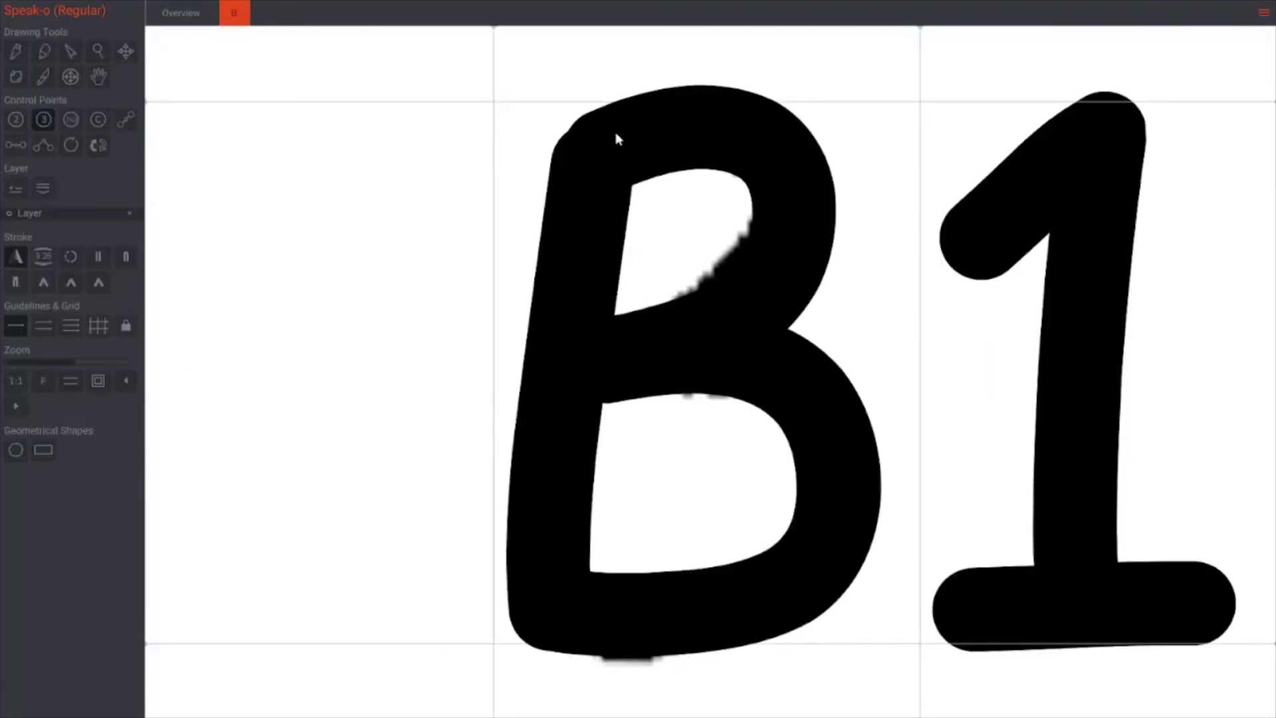
left_click(70, 51)
mouse_move(606, 159)
left_mouse_down()
mouse_move(857, 73)
mouse_move(847, 175)
mouse_move(566, 158)
mouse_move(598, 149)
left_mouse_up()
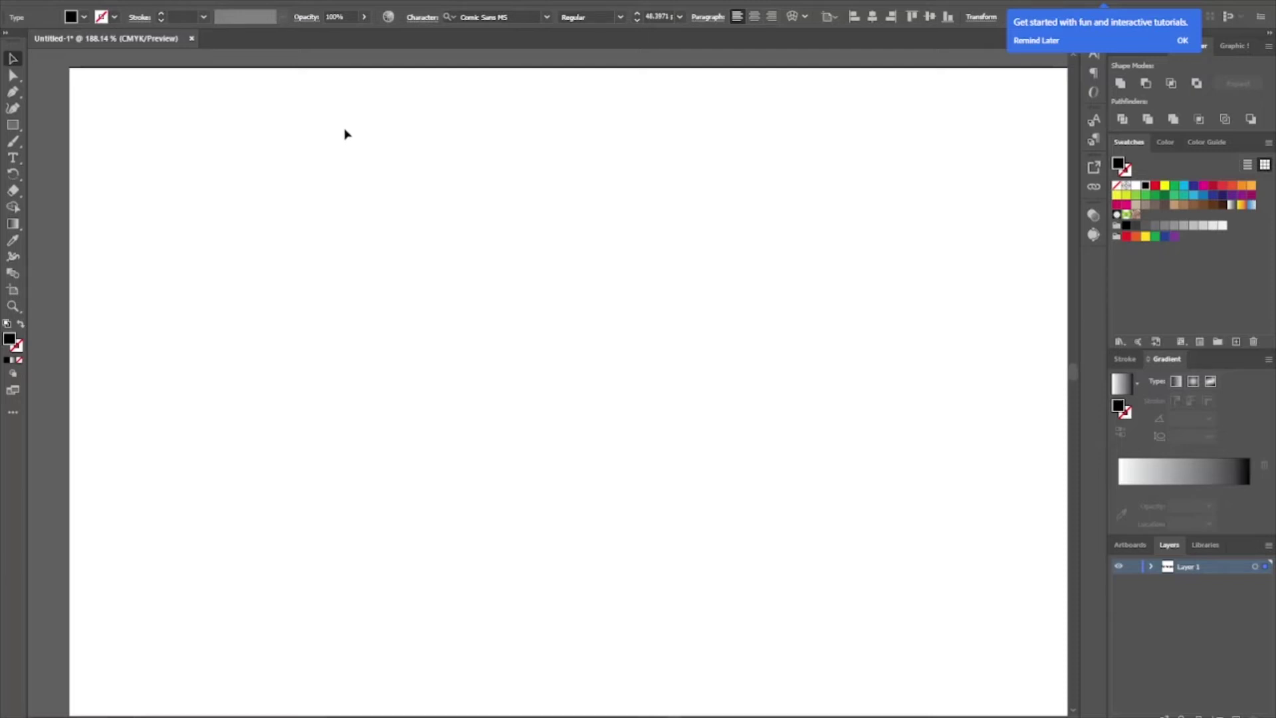
Step: Switch to Illustrator, convert the text "by my guy" into separate letter outlines and move them above the artboard
scroll(345, 135, "up", 1)
left_click_drag(341, 128, 642, 399)
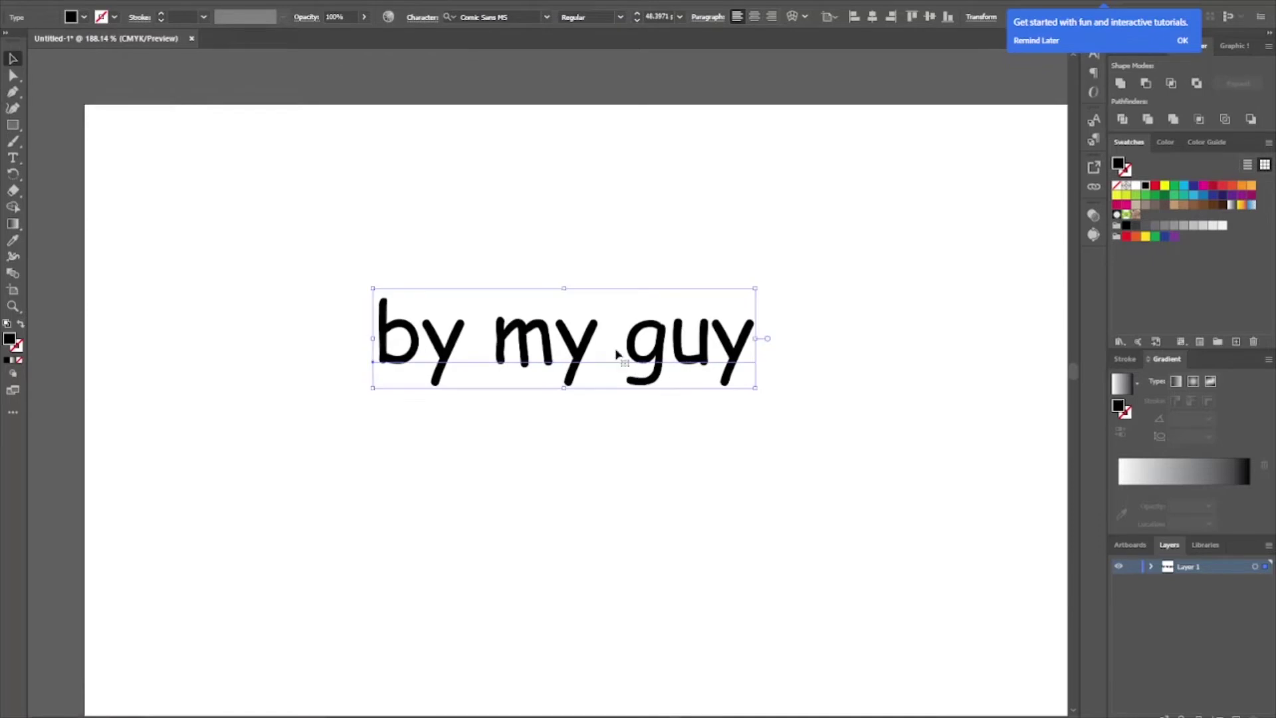
left_click(501, 249)
left_click_drag(825, 451, 285, 277)
left_click_drag(423, 362, 371, 108)
scroll(377, 314, "up", 5)
left_click(303, 271)
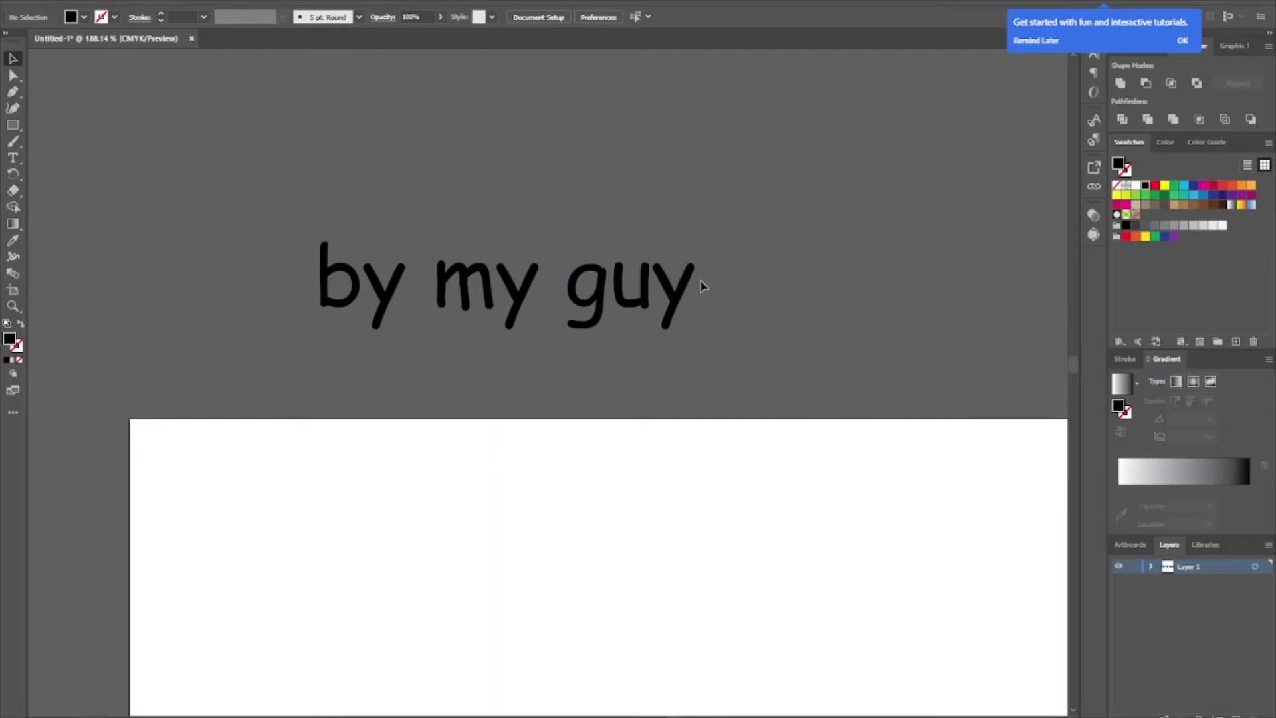
Step: Delete the duplicate y letters from "guy" and "my", keeping only the y in "by"
left_click(671, 296)
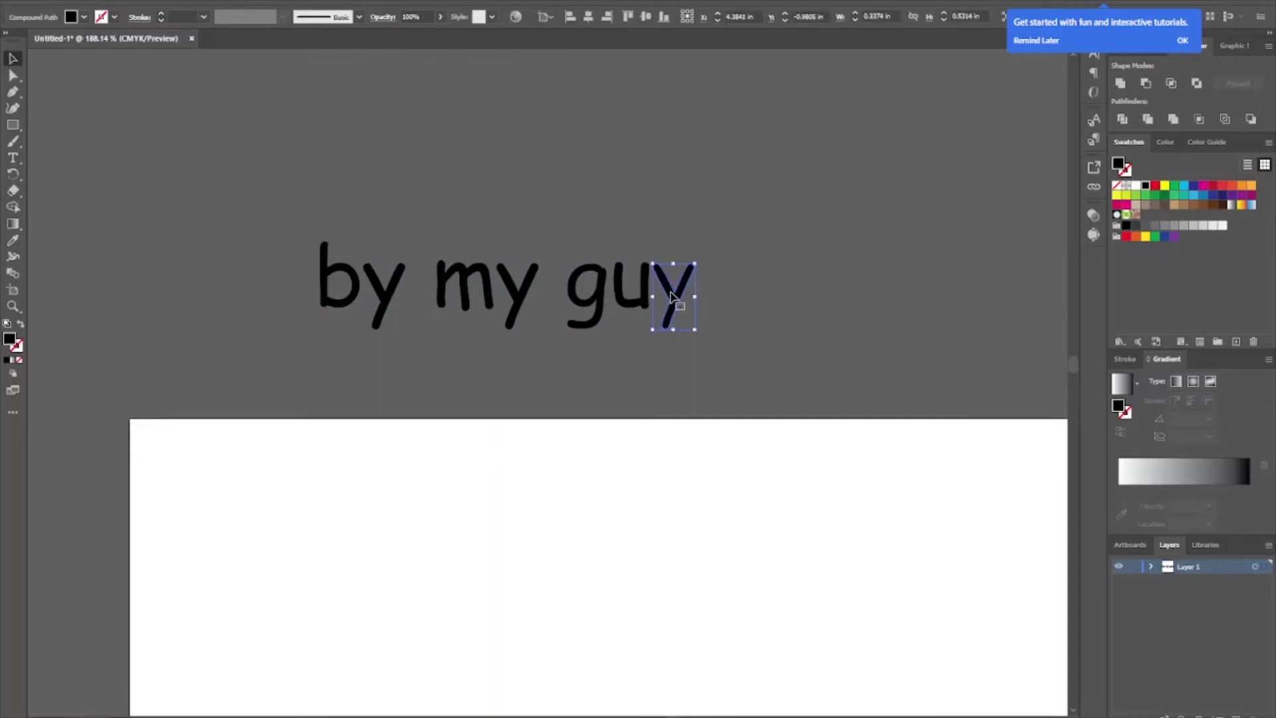
key("Delete")
left_click(518, 295)
key("Delete")
left_click(375, 297)
left_click(518, 271)
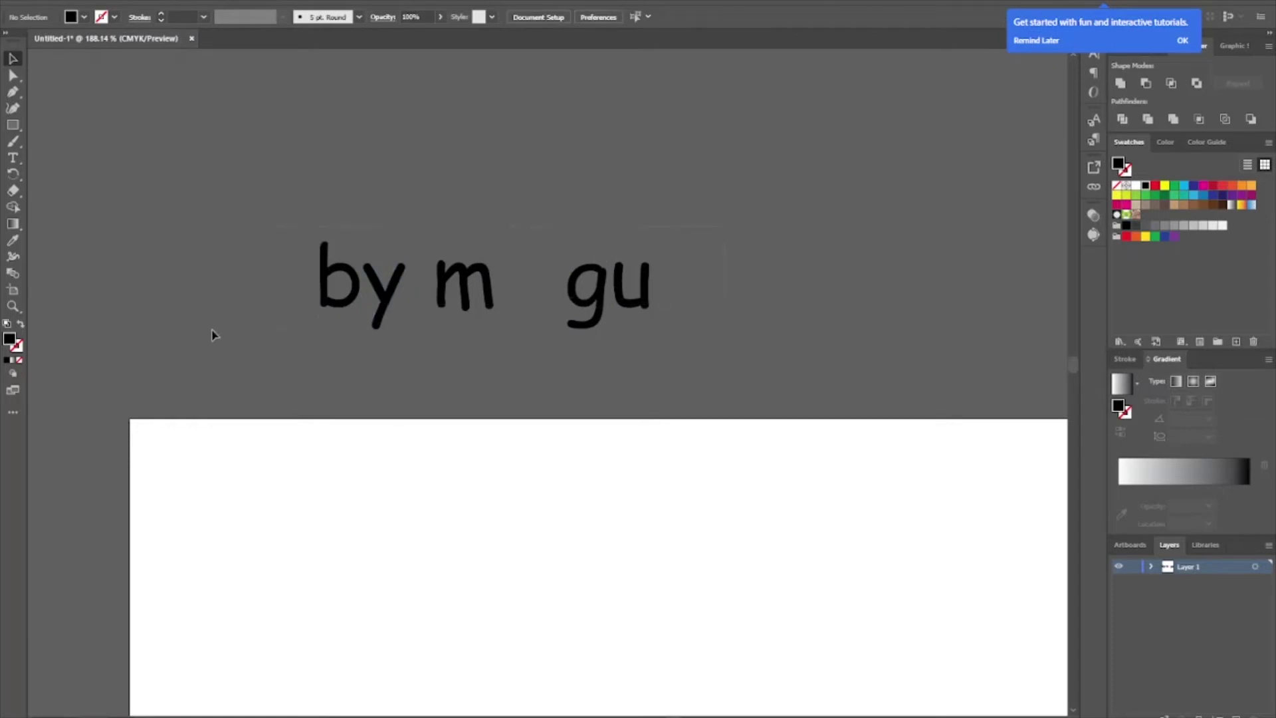
Step: Distribute all the remaining letters horizontally by their centers and deselect them
key("ctrl+a")
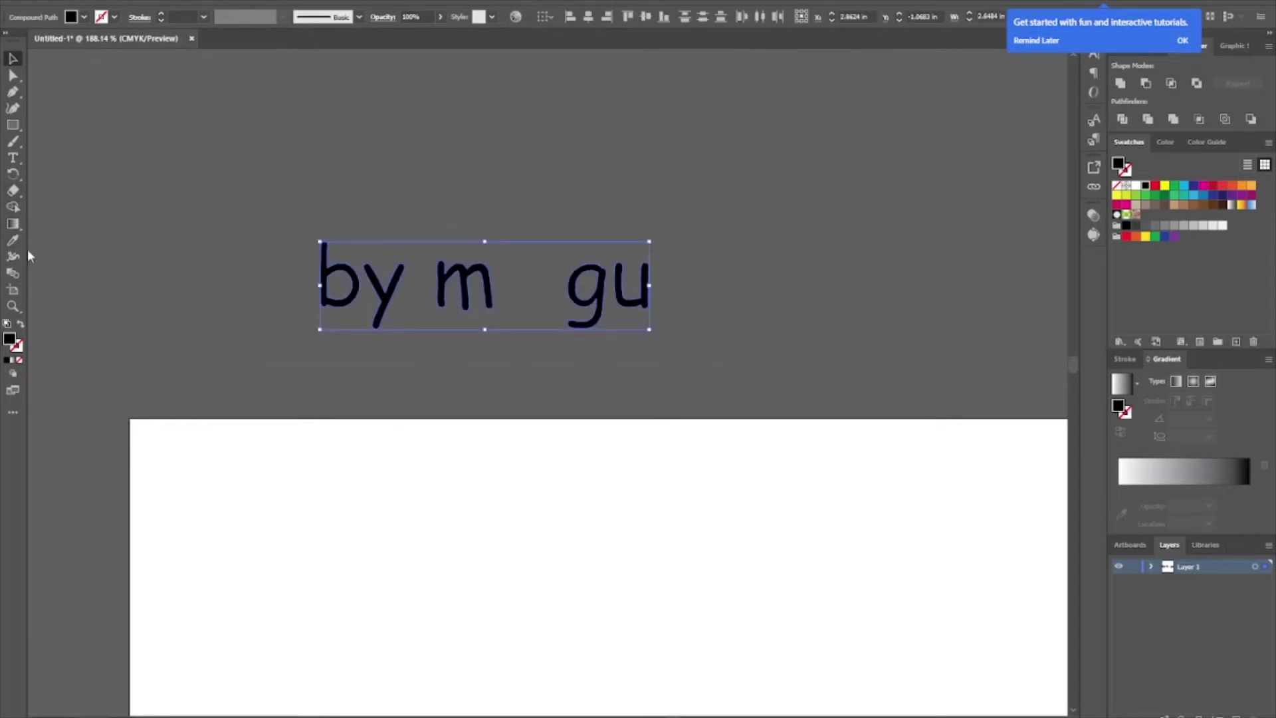
left_click(760, 18)
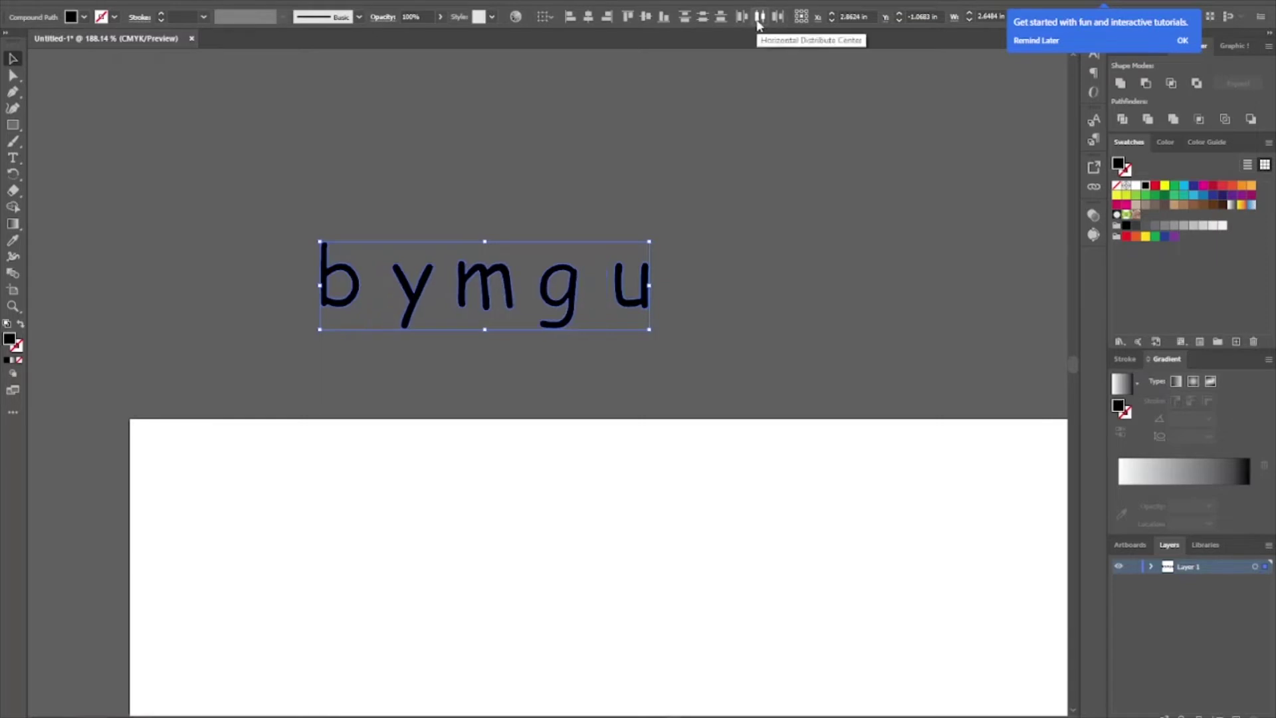
left_click(828, 267)
Step: Create a separate artboard fitted to each of the letters b, y, m, g and u with the Artboard tool
left_click(13, 289)
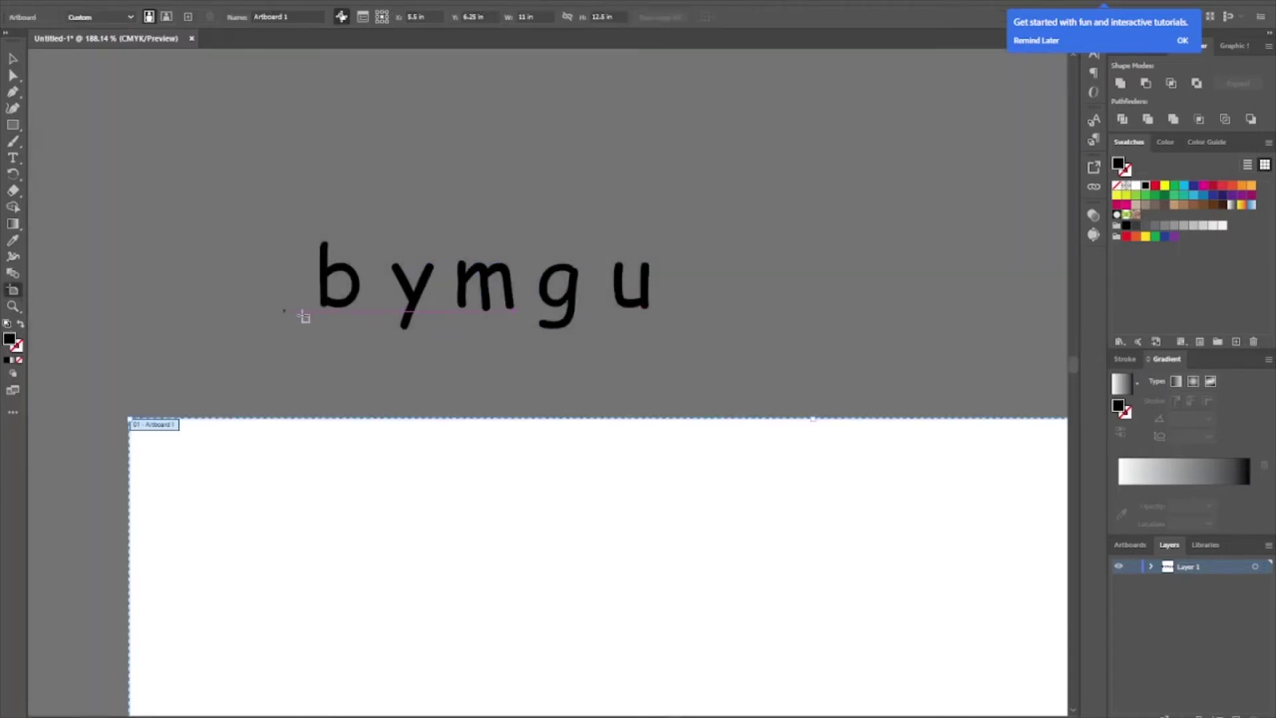
left_click(395, 310)
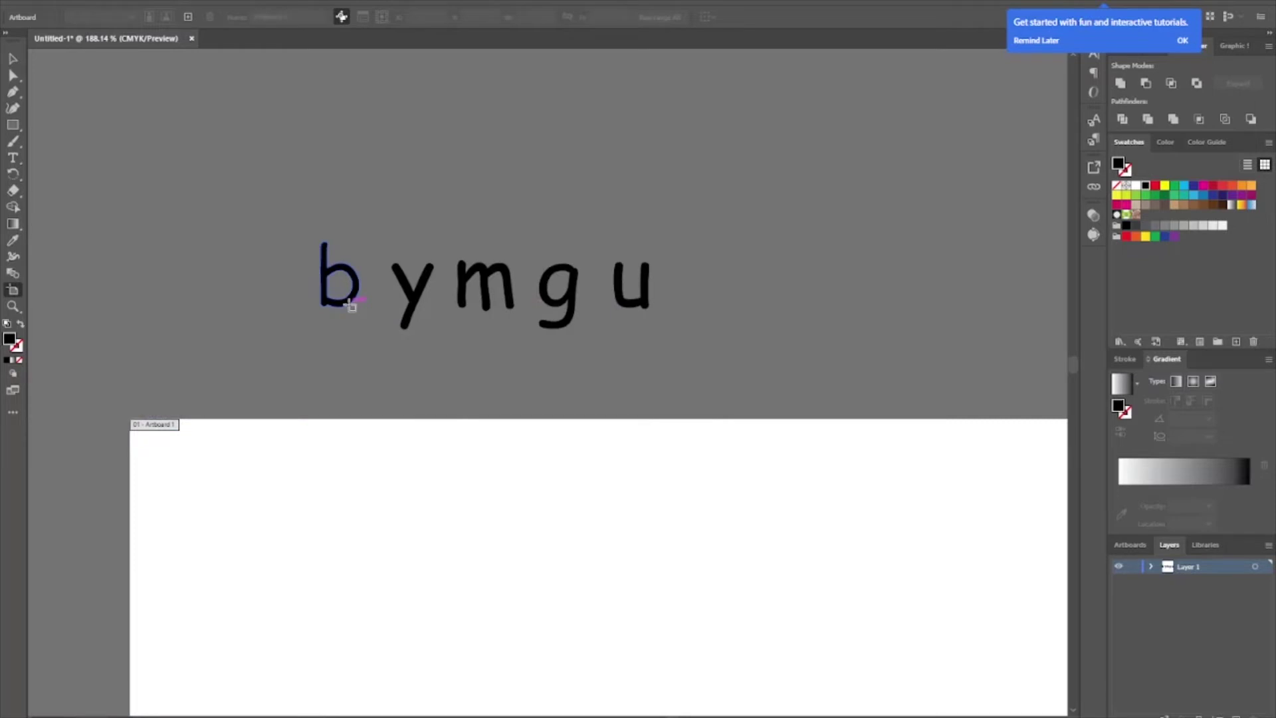
left_click(351, 306)
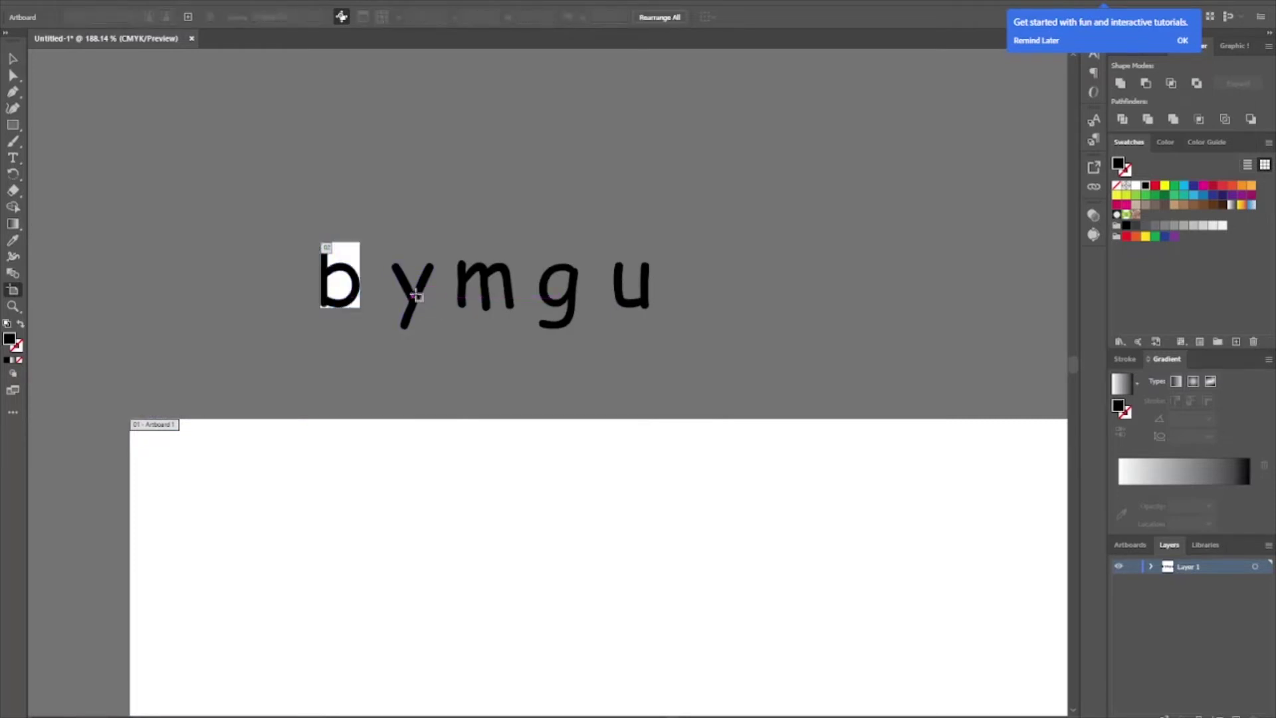
left_click(414, 297)
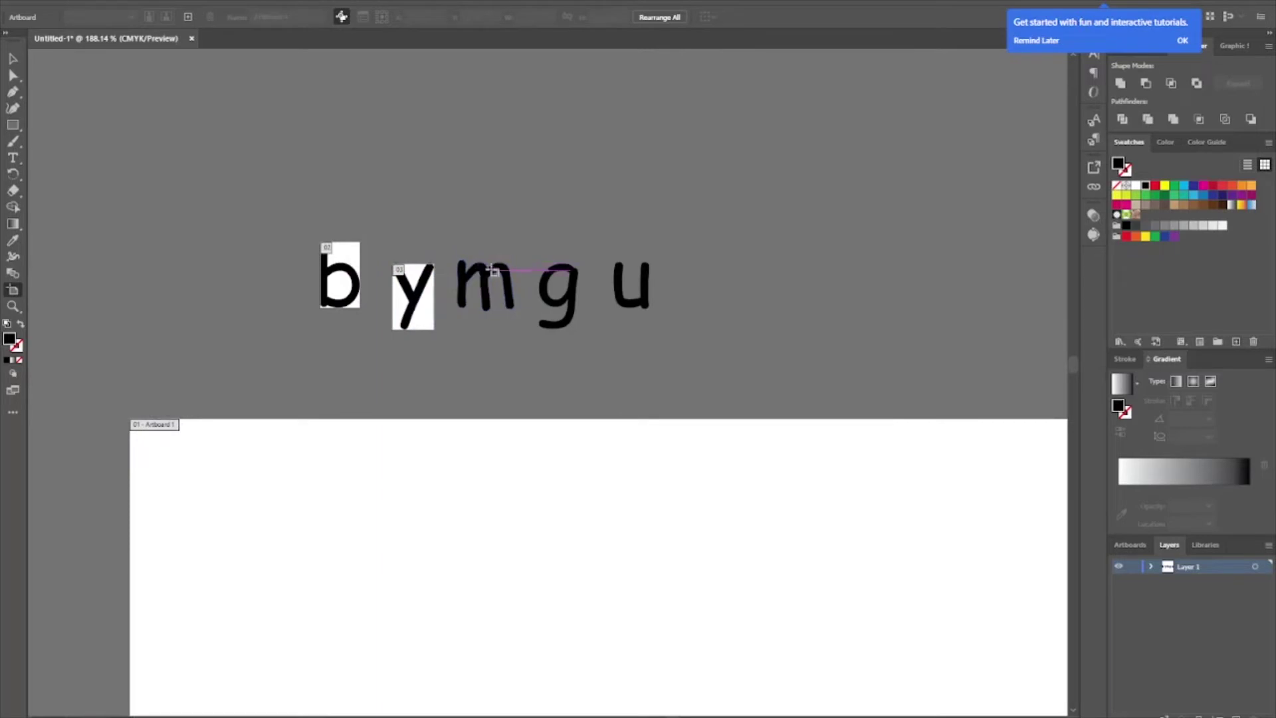
left_click(497, 271)
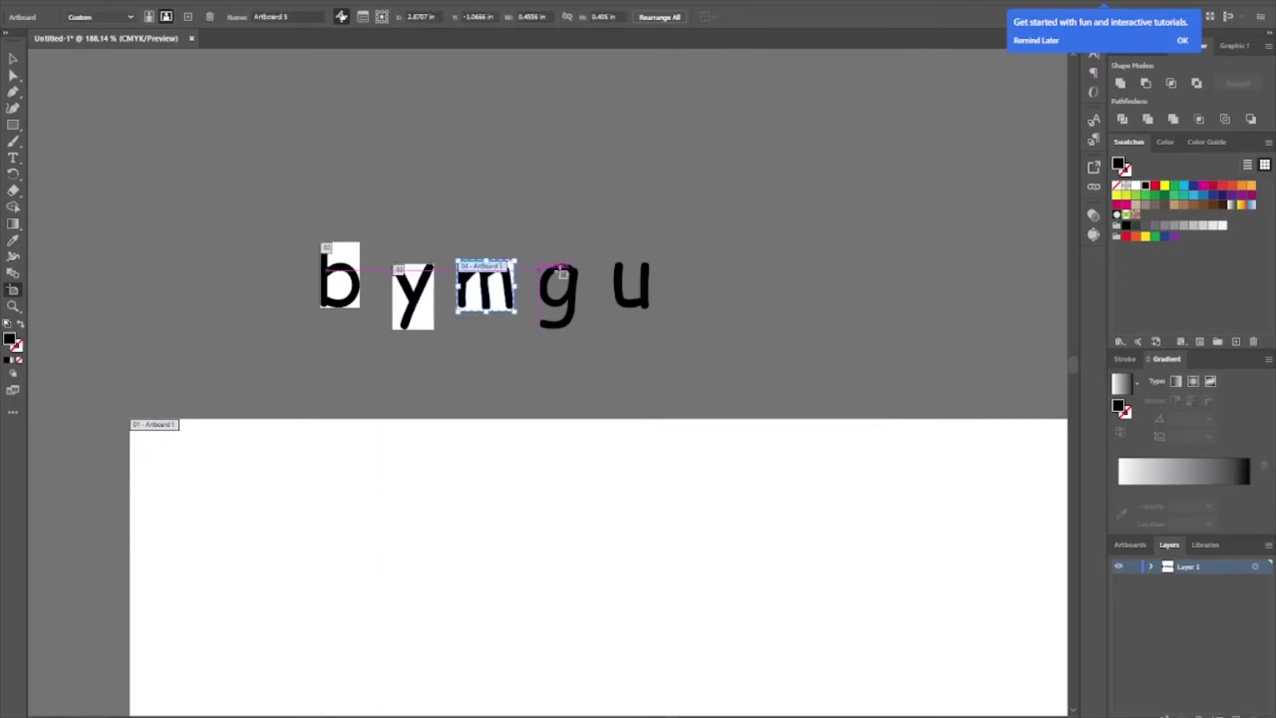
left_click(566, 272)
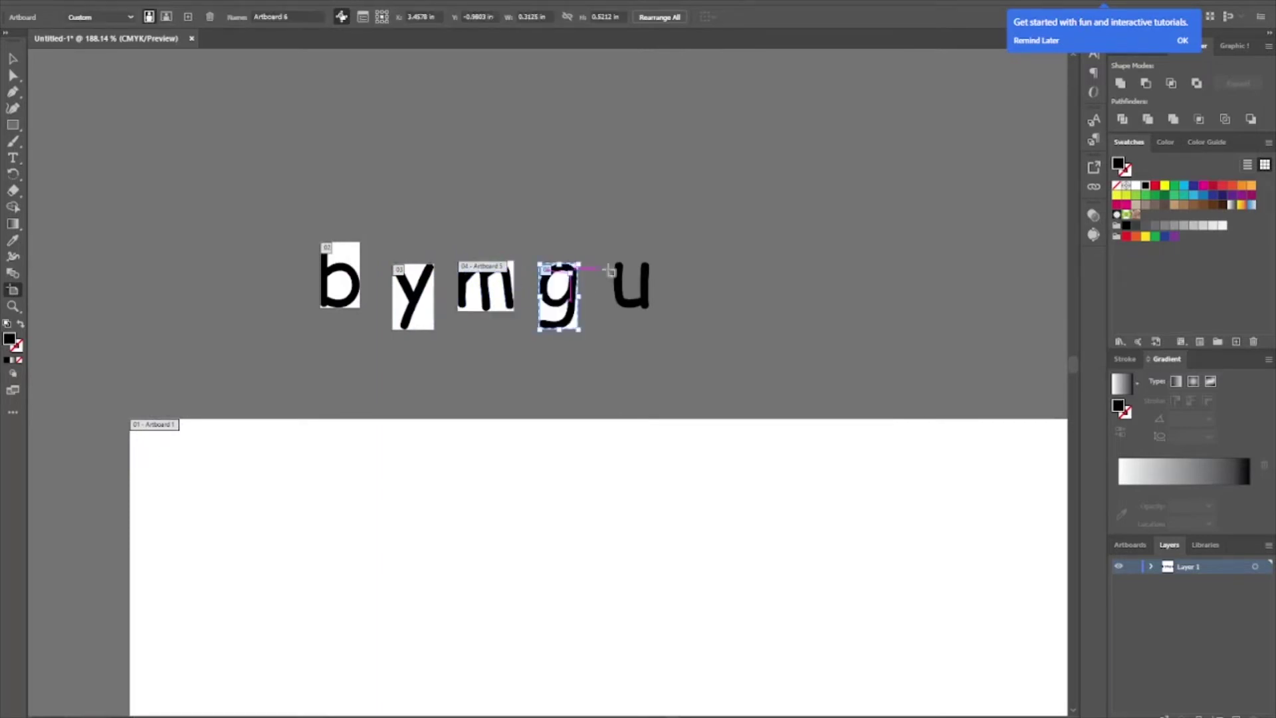
left_click(621, 269)
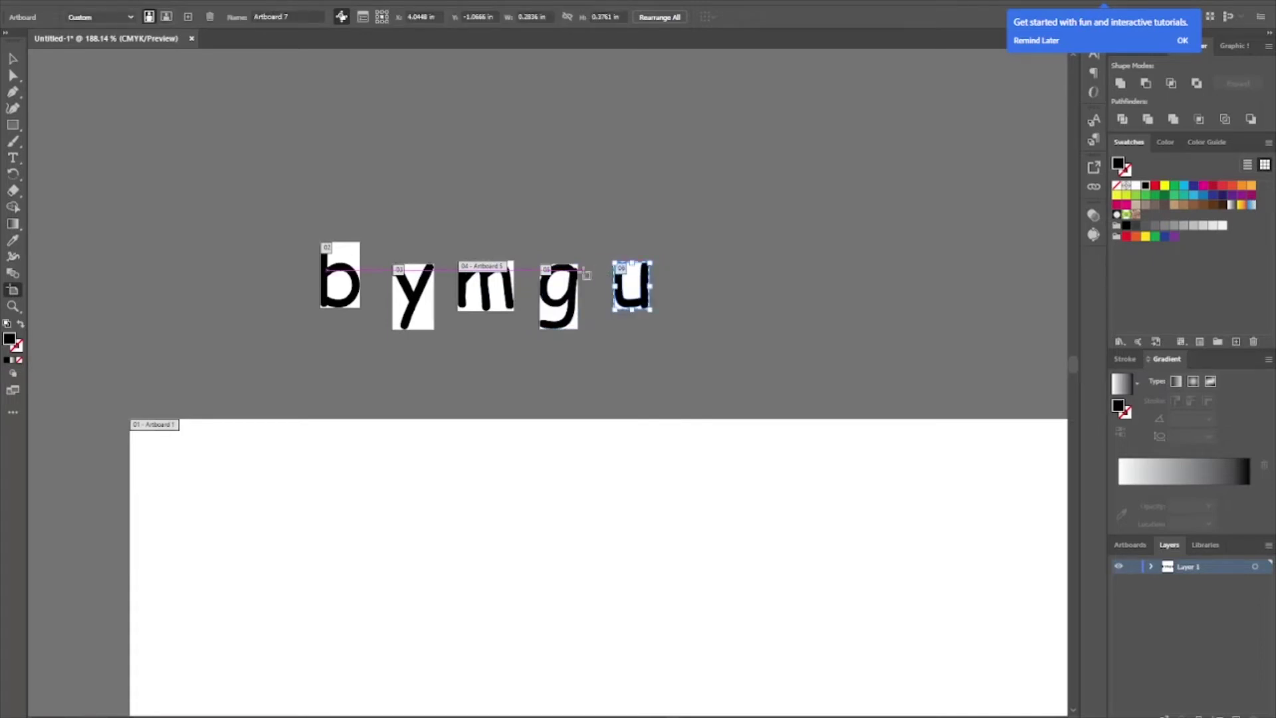
Step: Delete the original large artboard below the letters and return to the Selection tool with nothing selected
left_click(272, 489)
key("Delete")
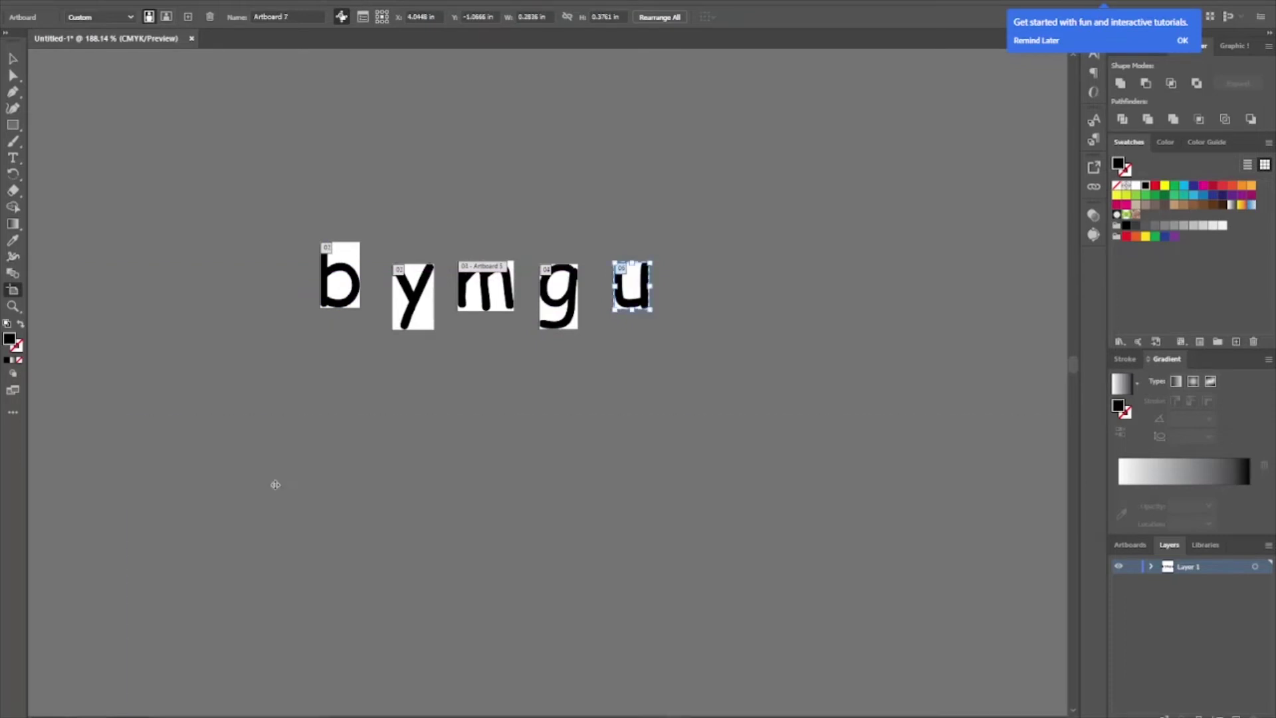
left_click(15, 58)
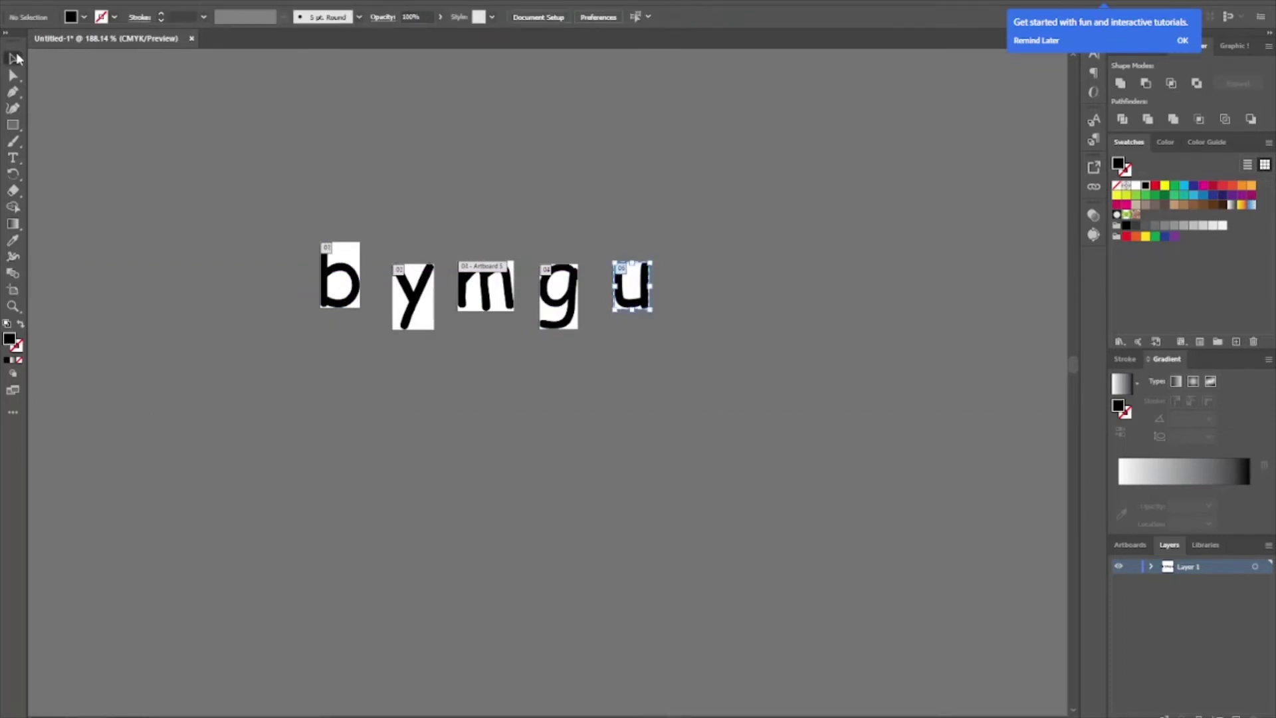
scroll(287, 386, "up", 1)
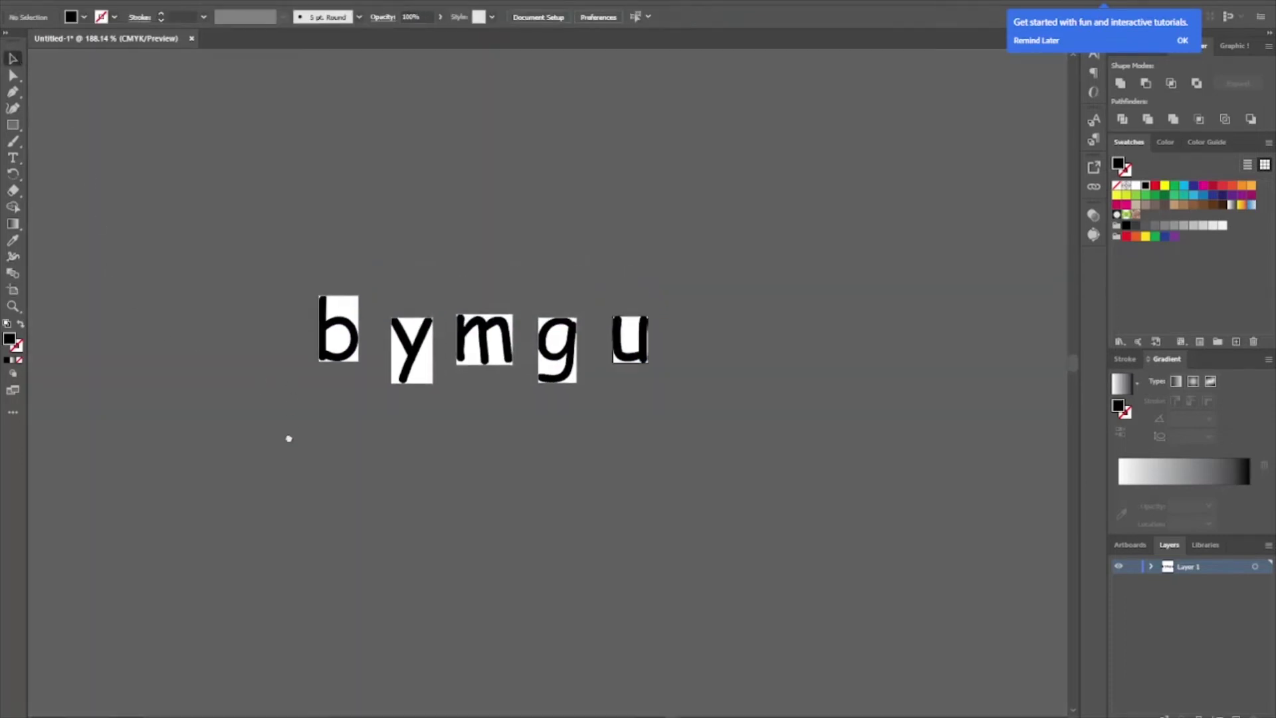
key("ctrl+a")
left_click(631, 495)
Step: Start an Export for Screens and rename the first three artboards b, y and m after their letters
left_click(69, 2)
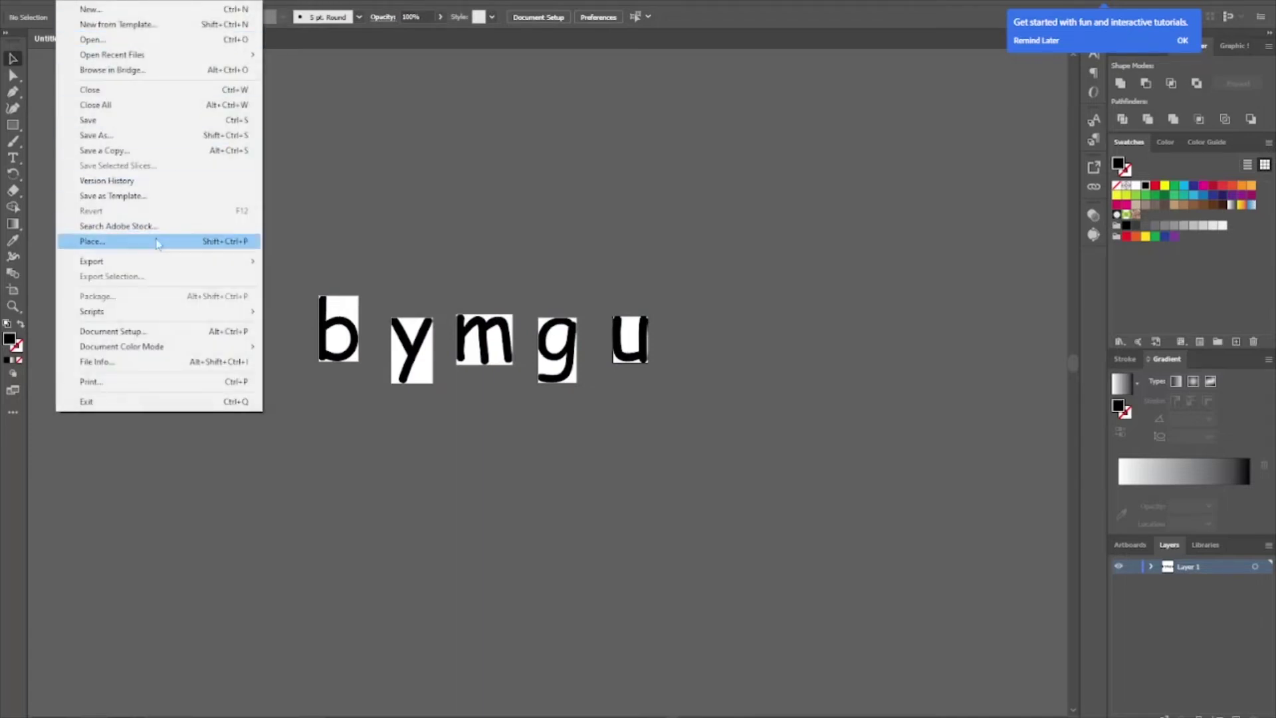
mouse_move(169, 261)
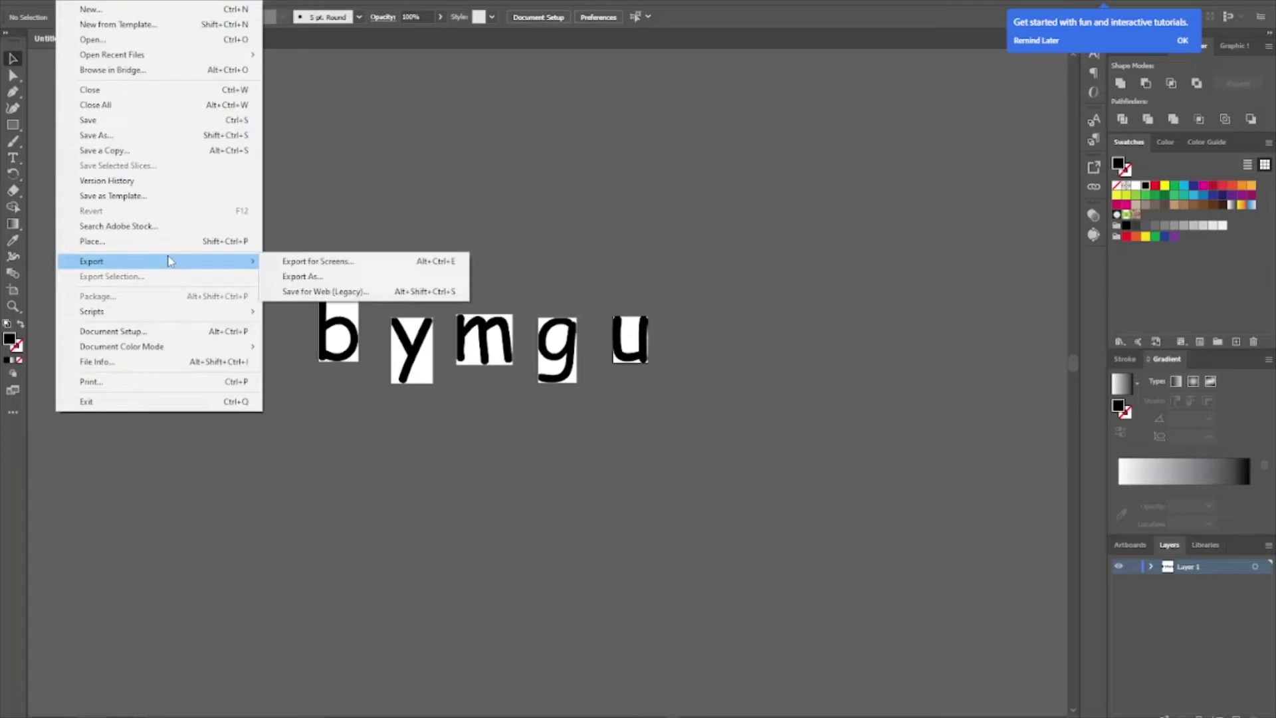
left_click(309, 262)
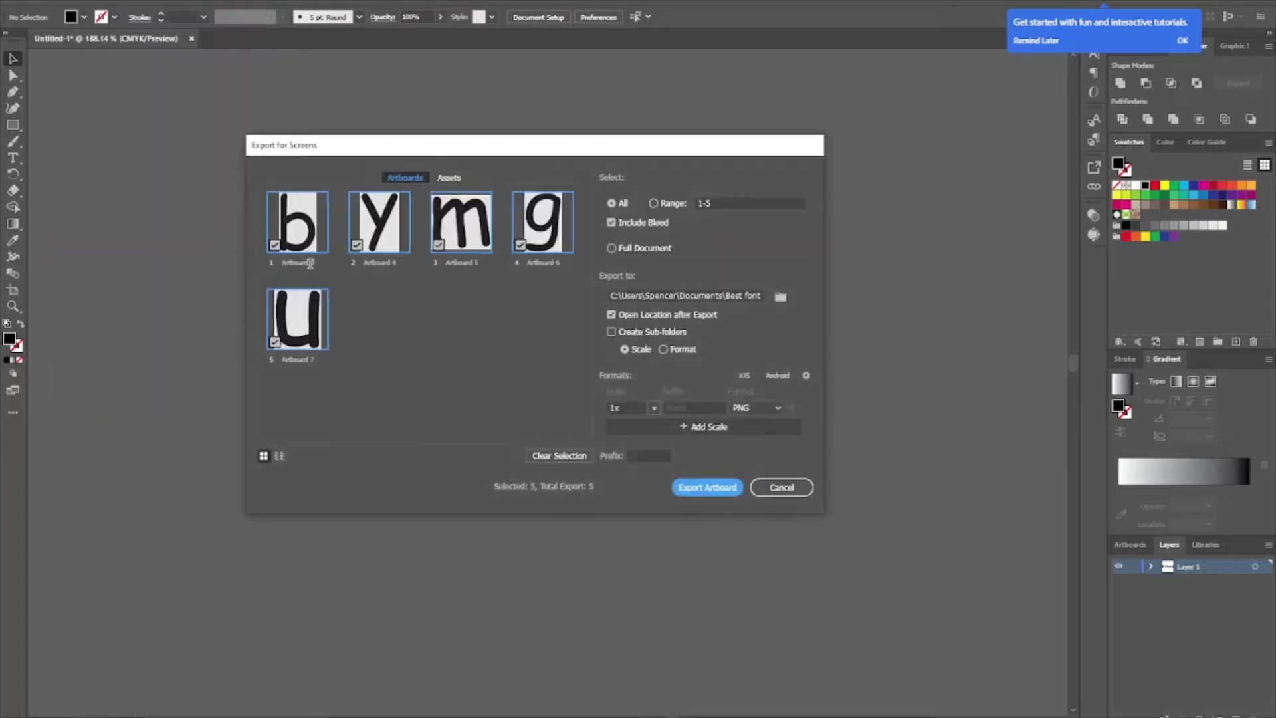
double_click(310, 263)
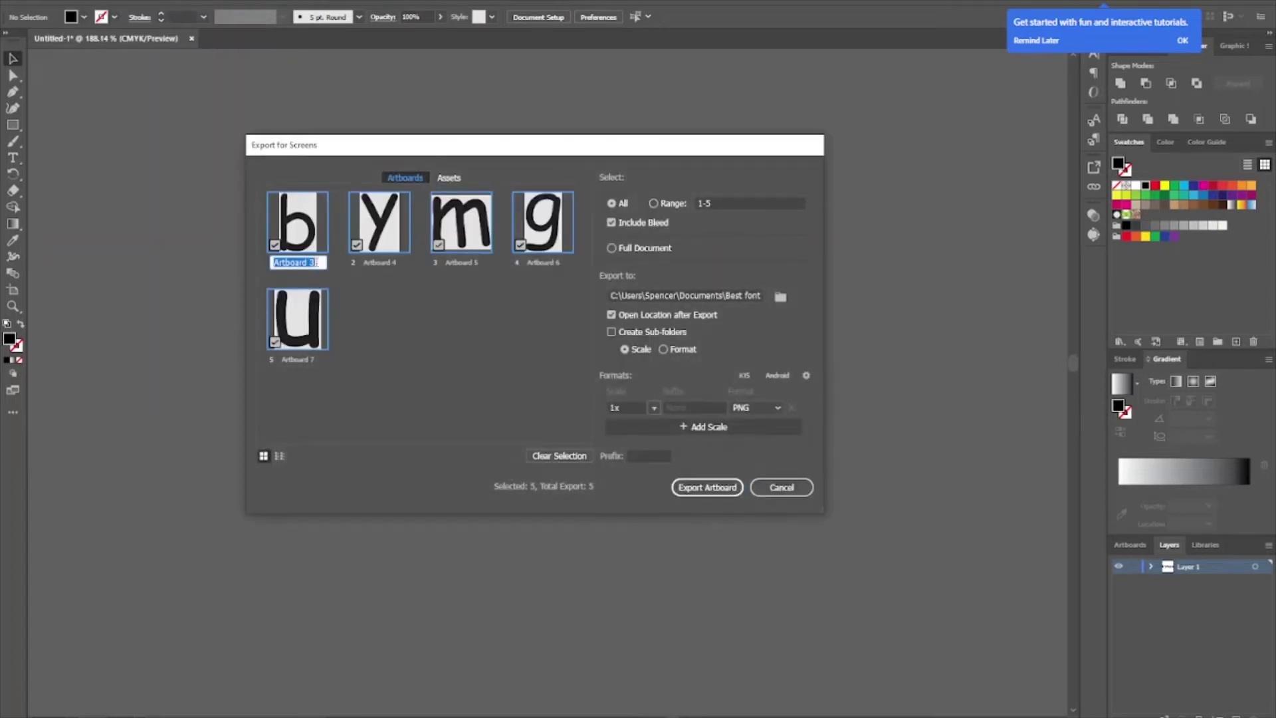
type("b")
double_click(369, 263)
type("y")
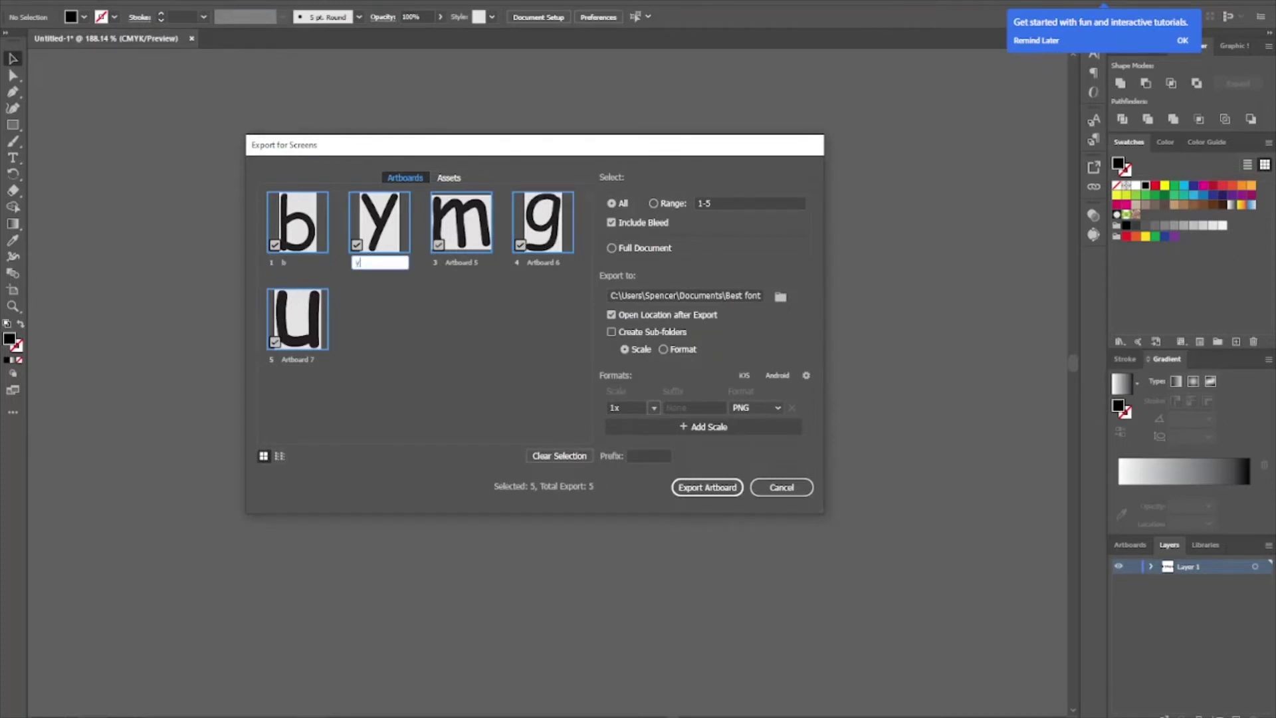
double_click(456, 263)
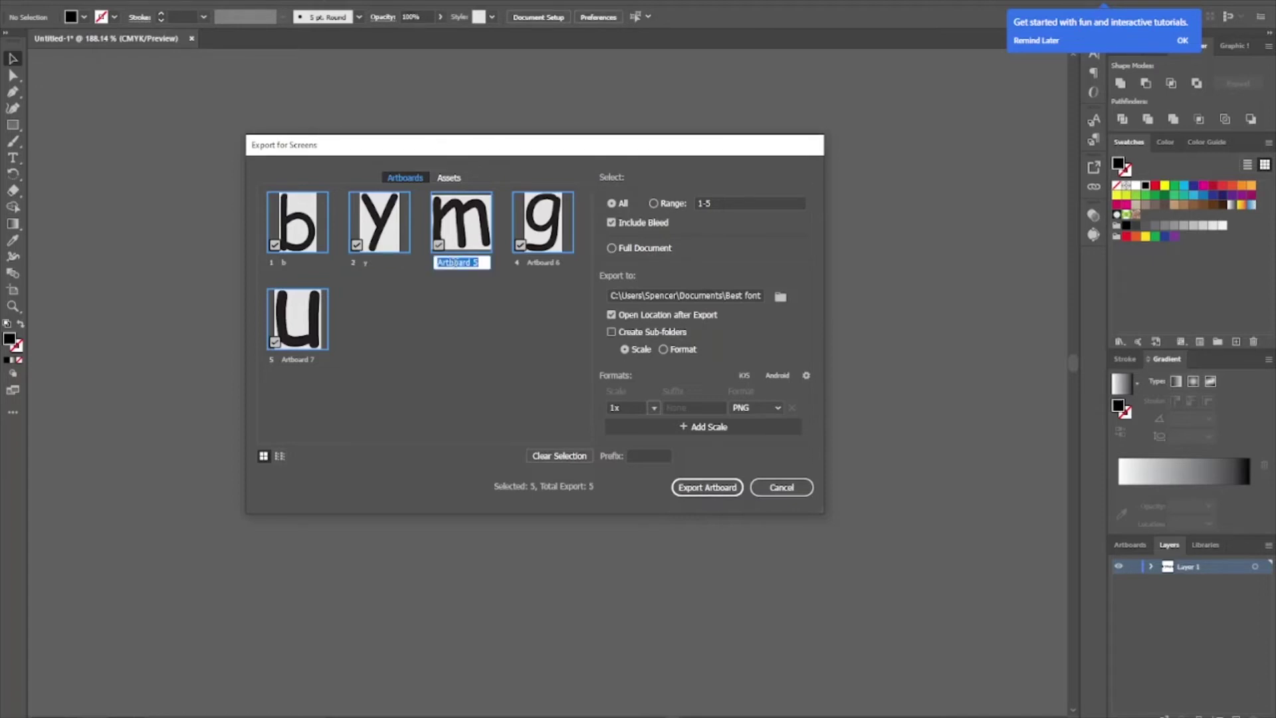
type("m")
Step: Rename the artboard showing the letter g as g and the one showing u as u
double_click(544, 263)
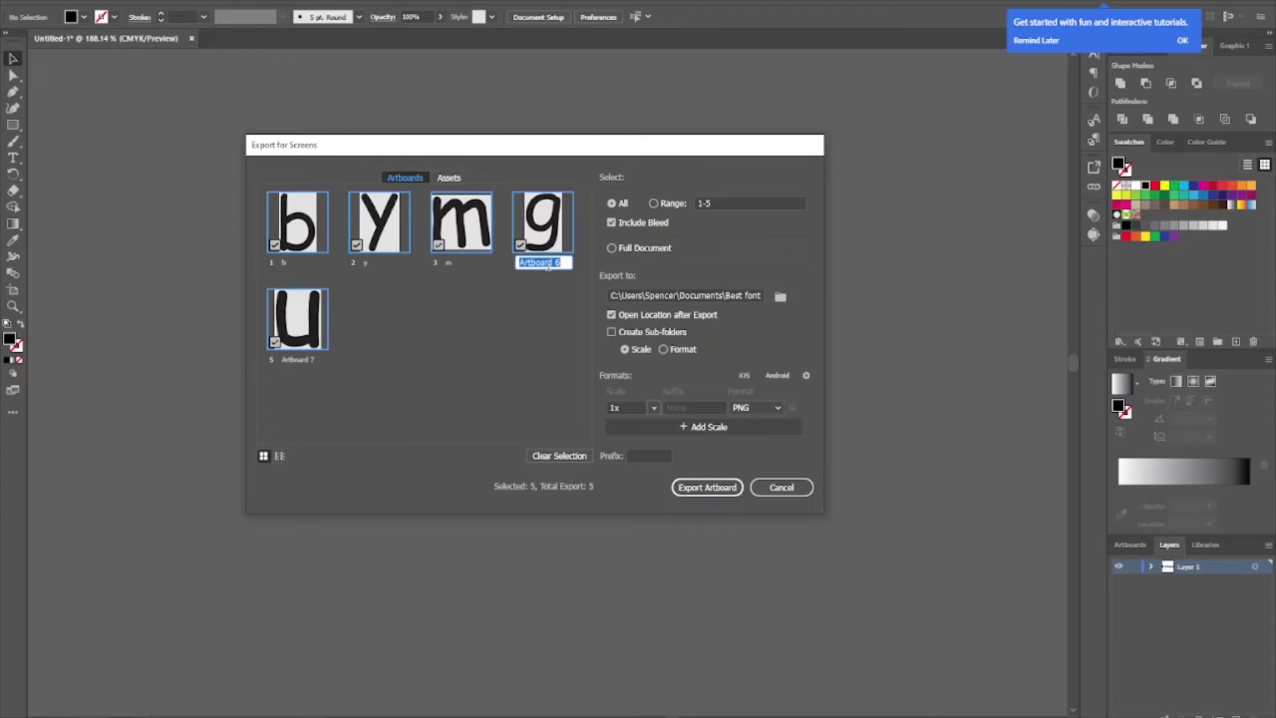
type("glow")
key("Left")
key("Left")
key("Left")
type("_")
key("BackSpace")
key("BackSpace")
key("BackSpace")
key("BackSpace")
key("BackSpace")
type("G")
key("BackSpace")
type("g")
key("Return")
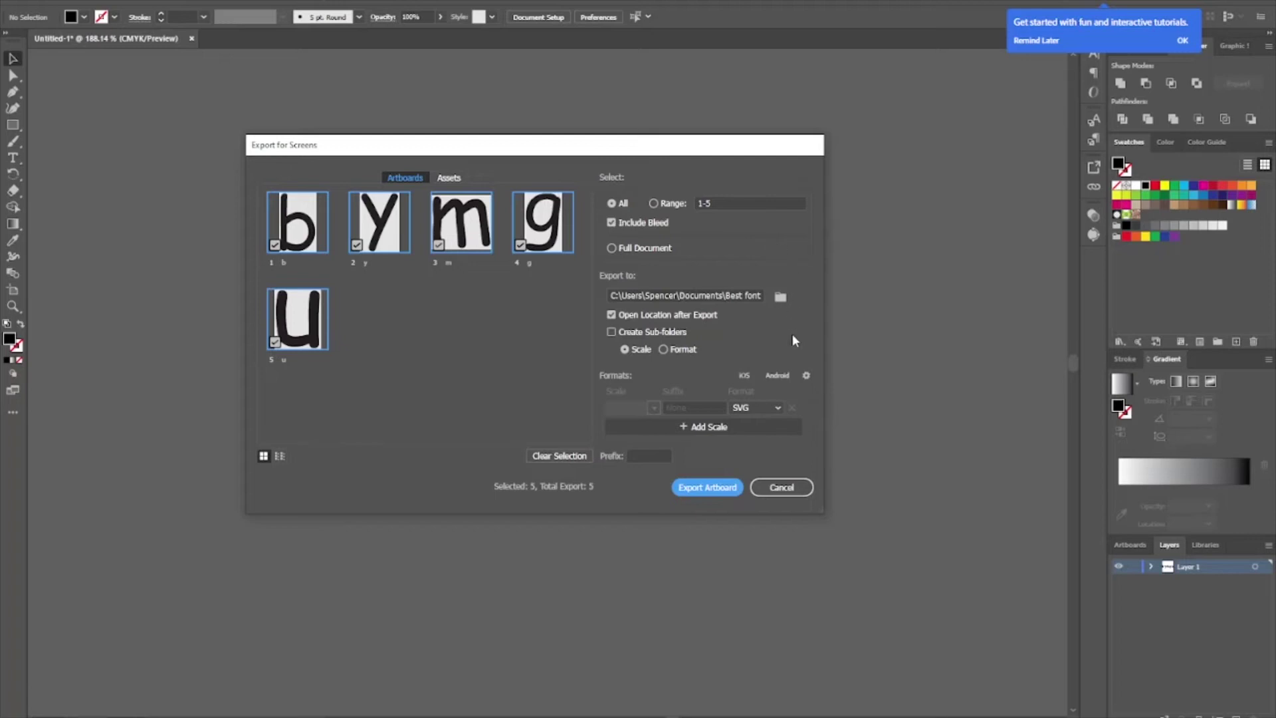
Step: Set the export format to SVG and export all five letter artboards
left_click(755, 408)
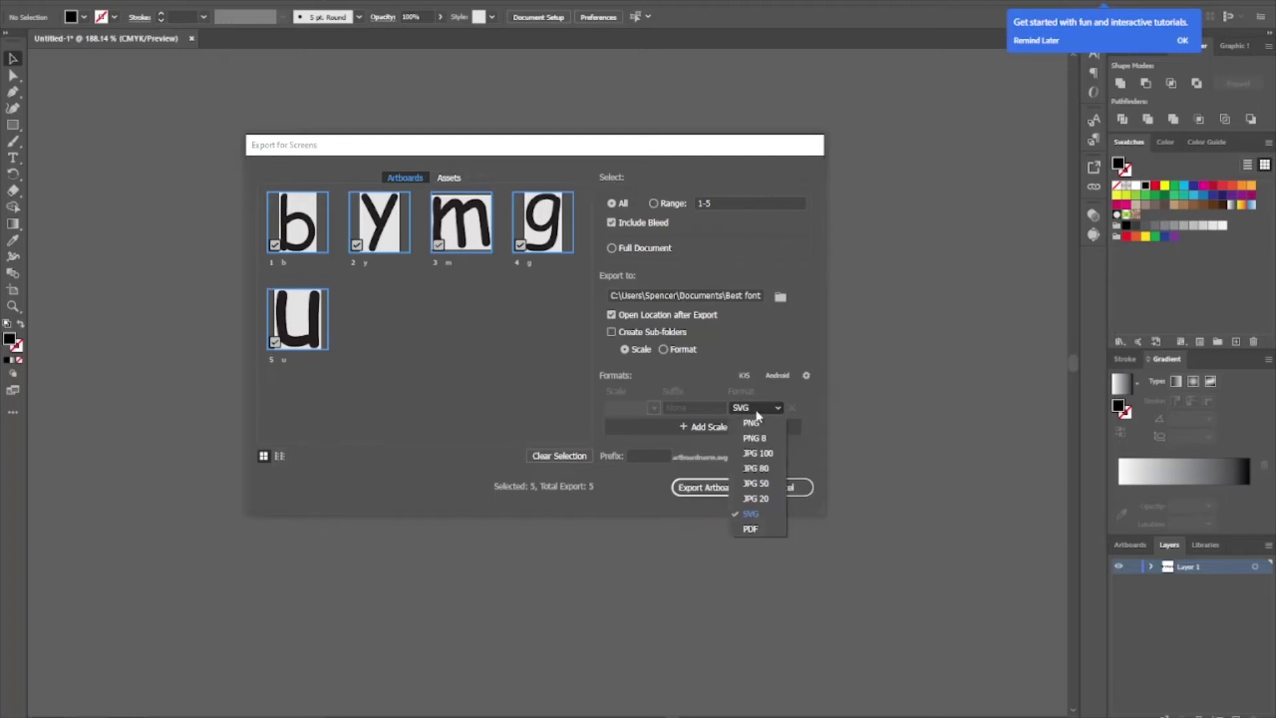
left_click(755, 409)
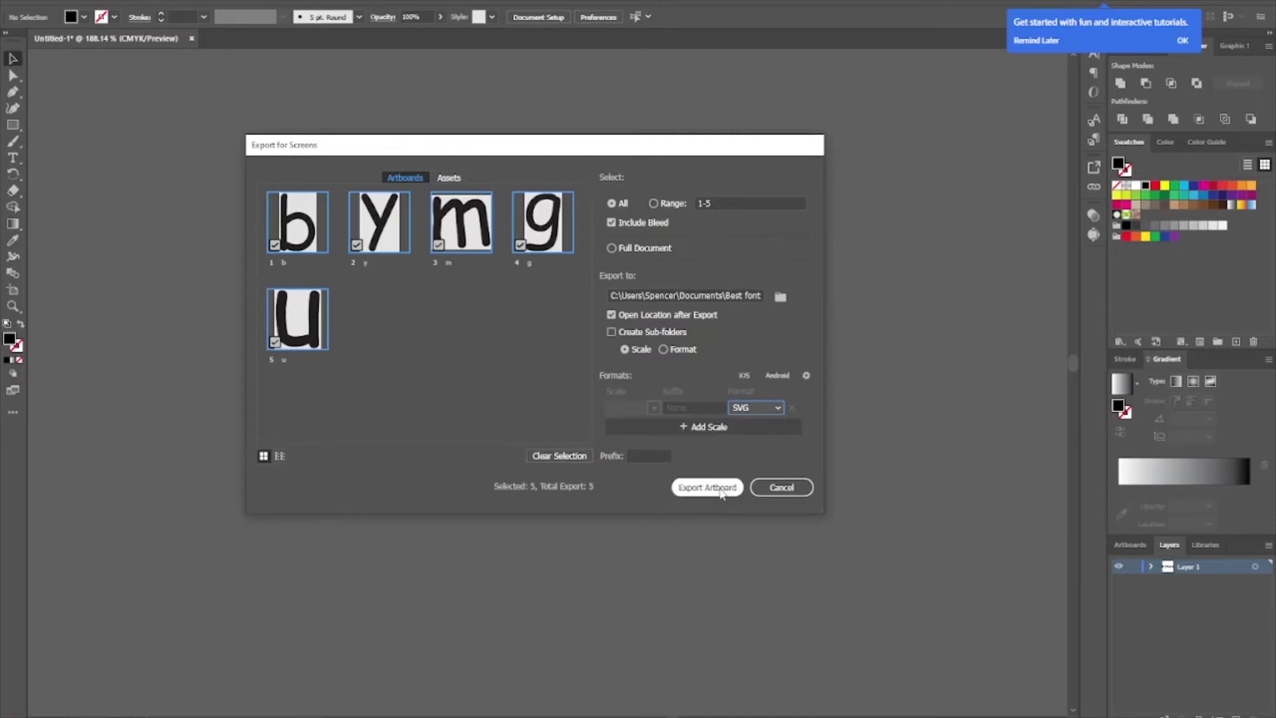
left_click(707, 488)
left_click(752, 420)
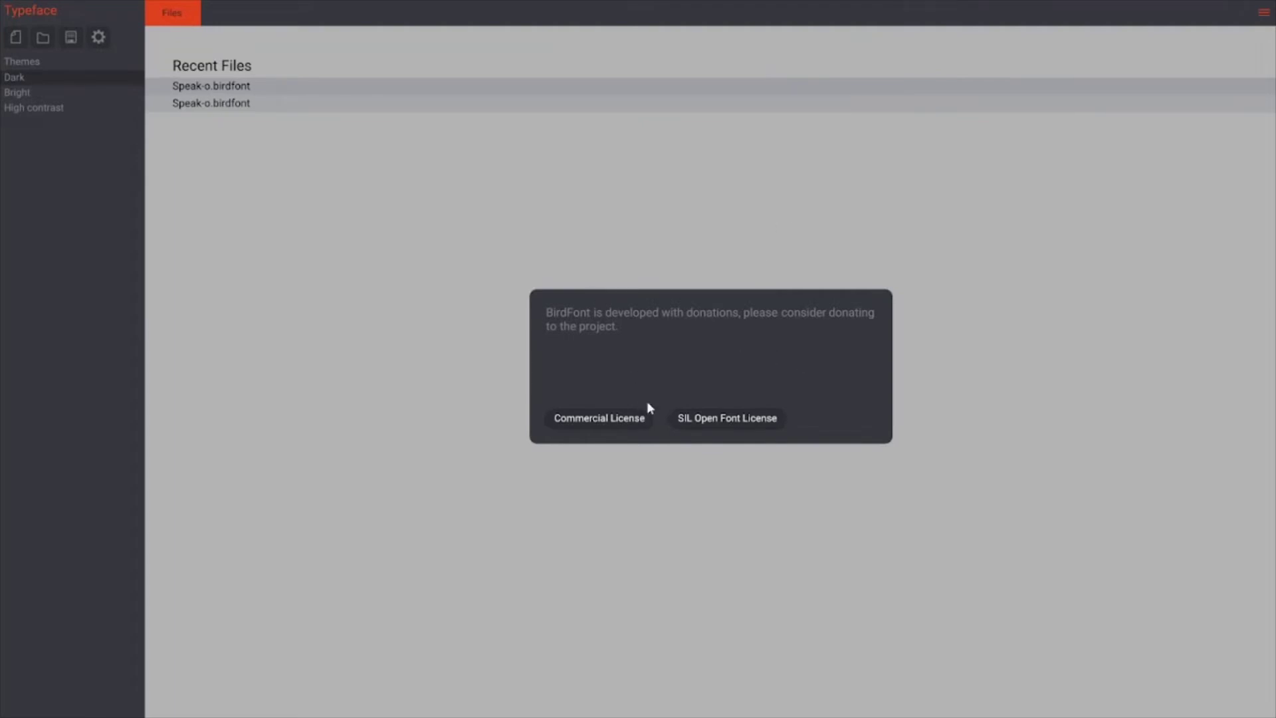
Step: Switch to BirdFont, choose the SIL Open Font License, create a new font and bring the Lower case folder window into view
left_click(724, 417)
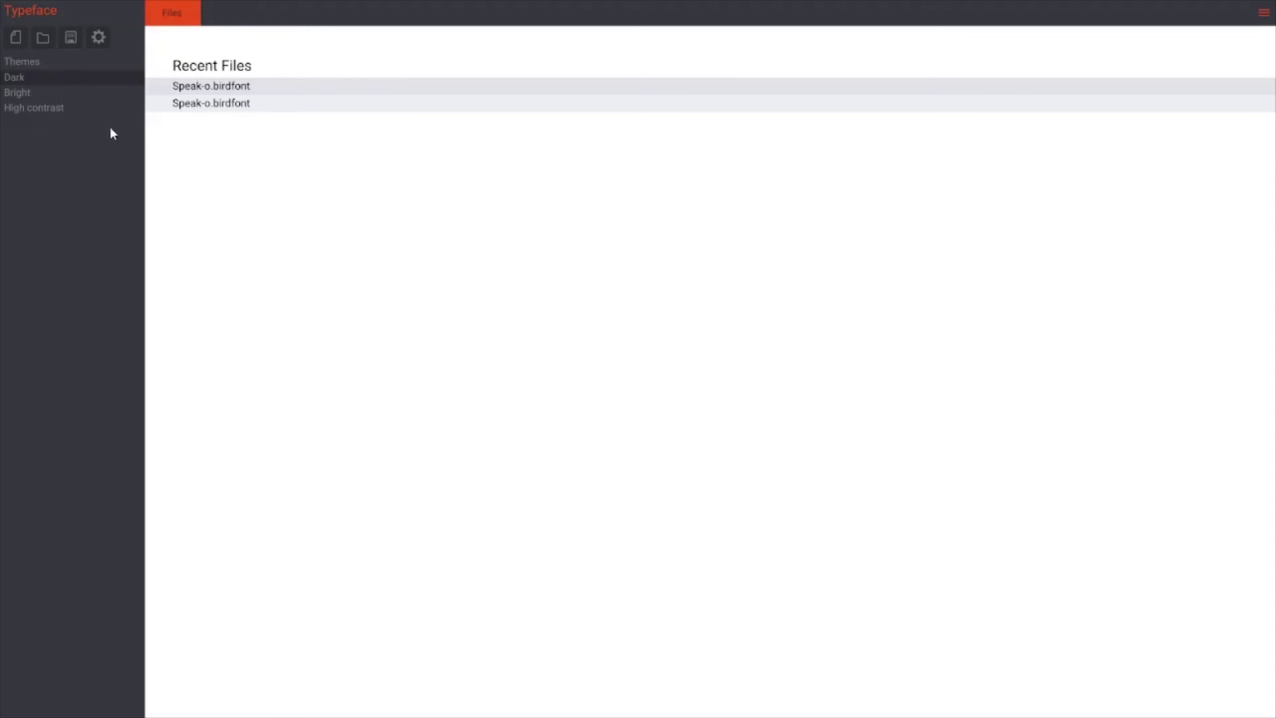
left_click(14, 43)
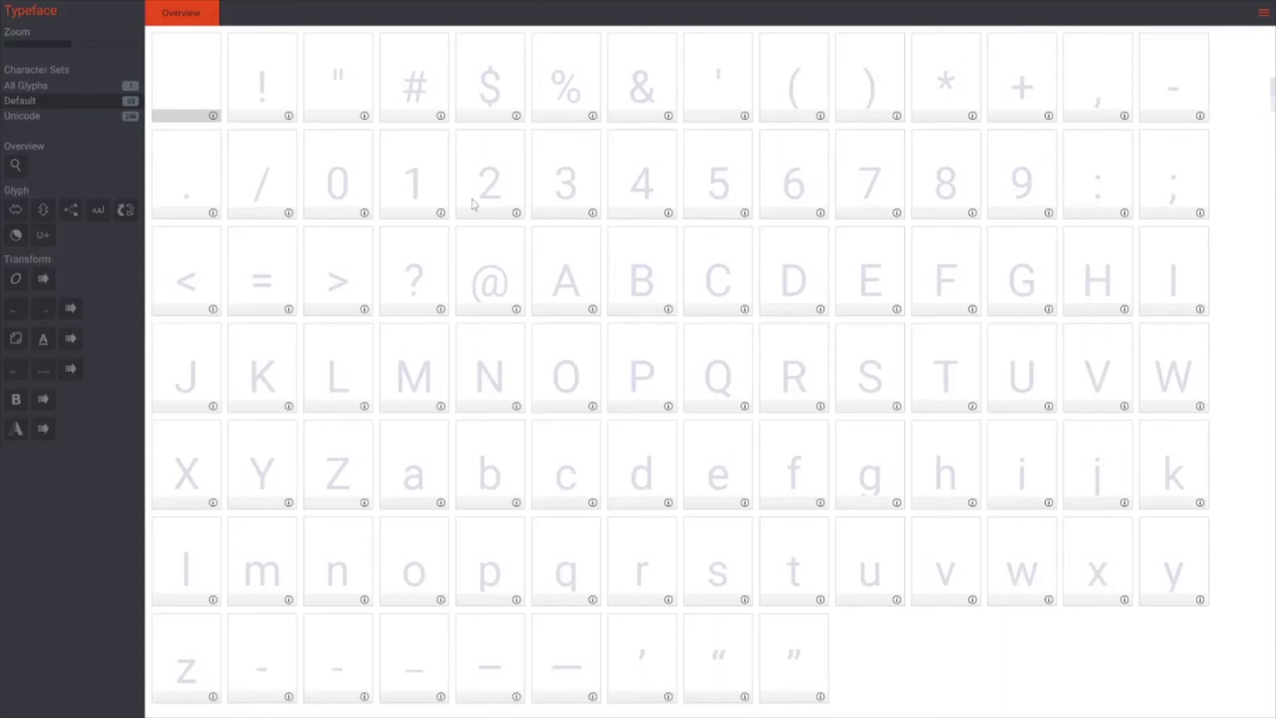
left_click_drag(1275, 272, 780, 169)
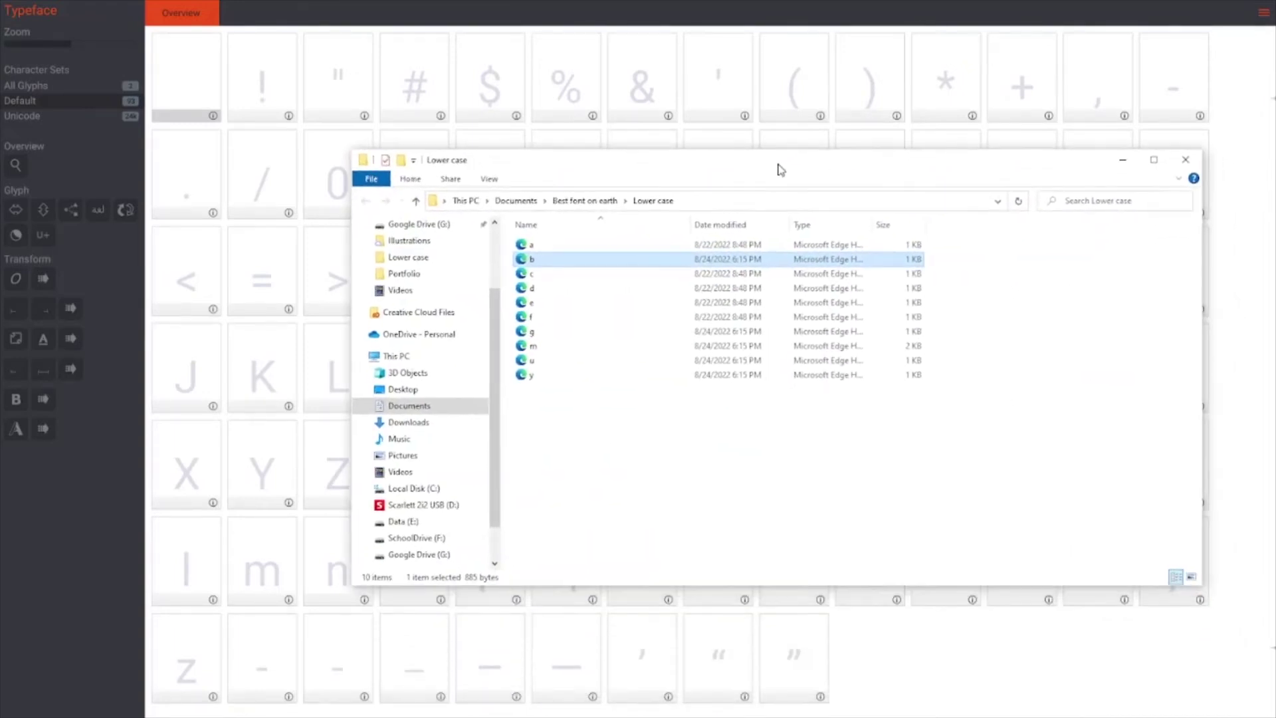
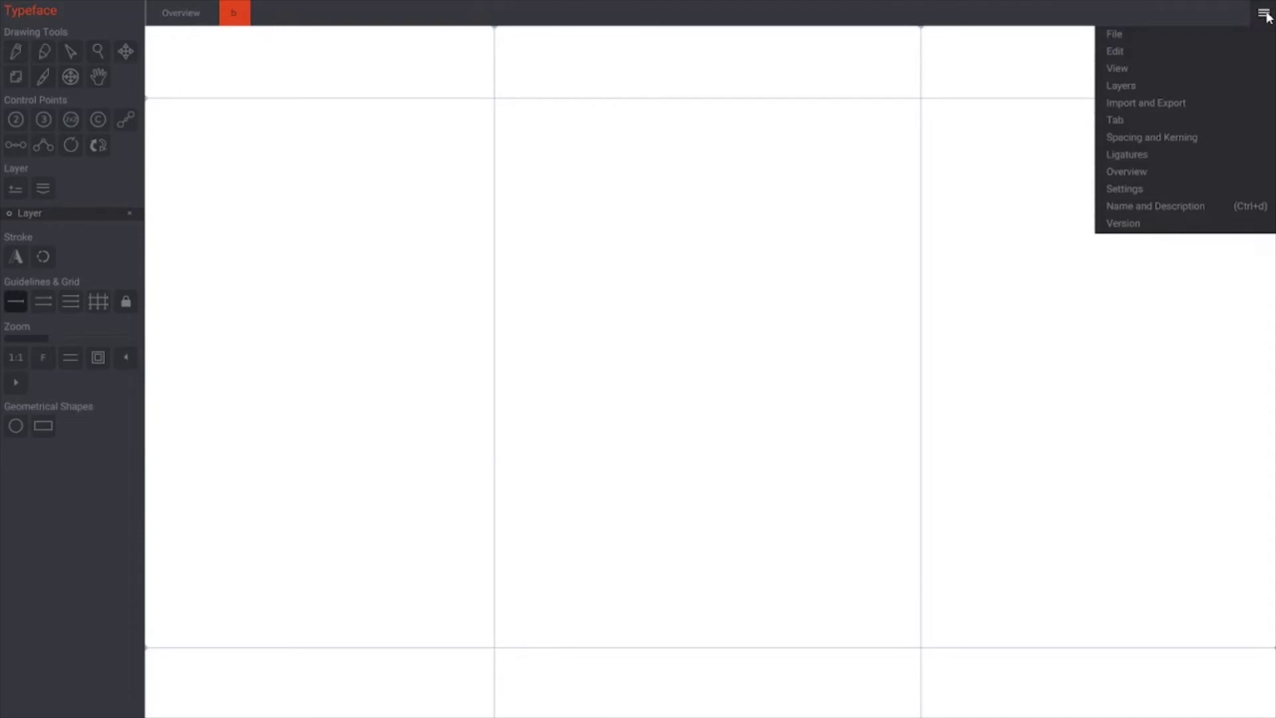
Step: Import the SVG file b from the Lower case folder into the open b glyph
left_click(1169, 103)
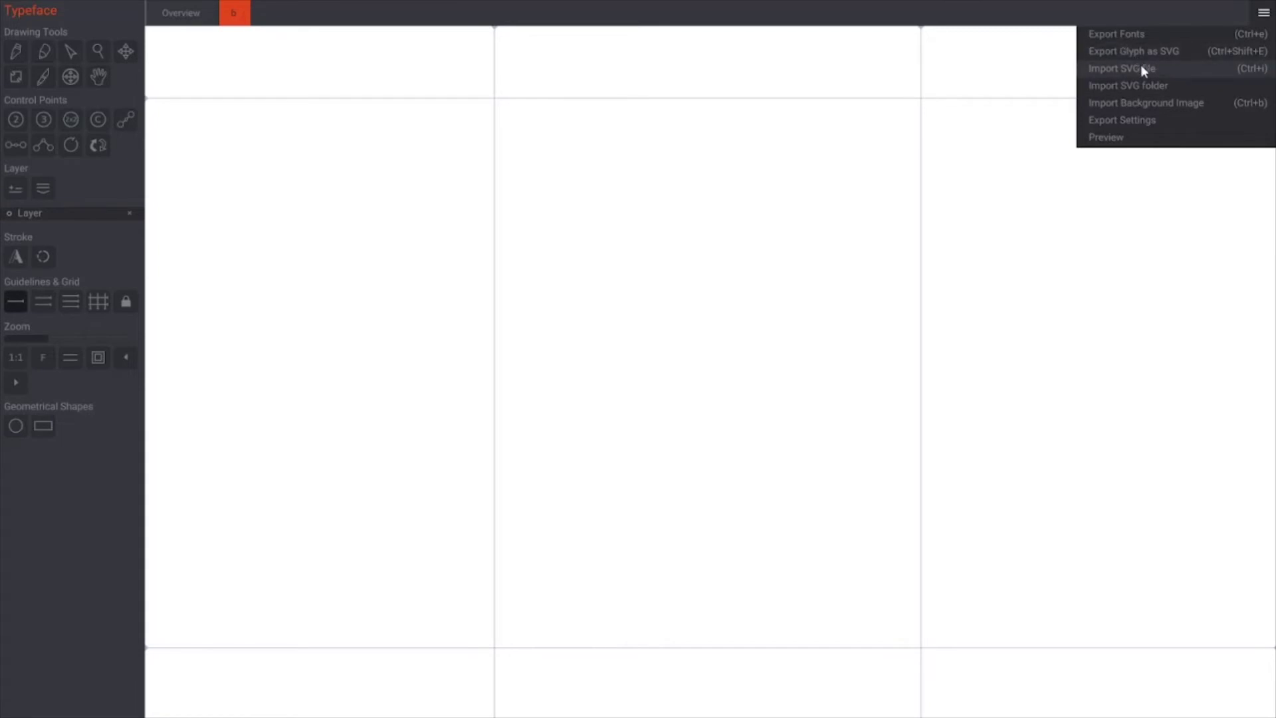
left_click(673, 310)
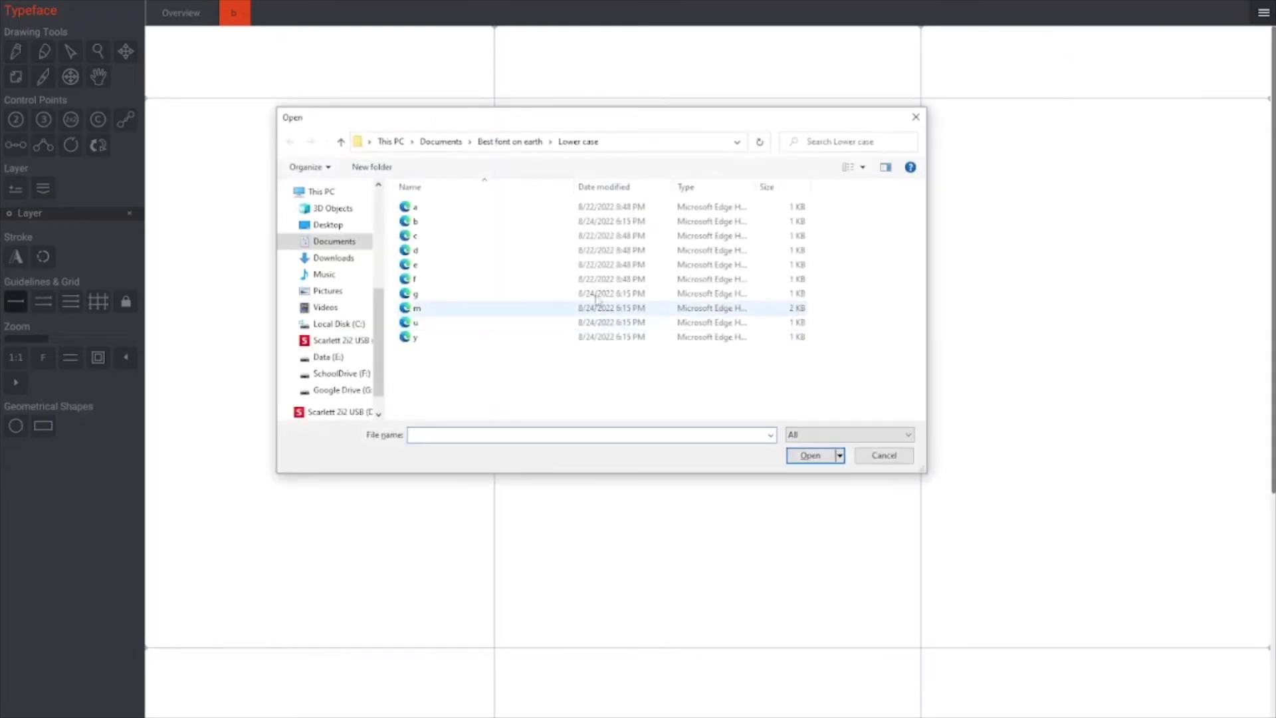
left_click(438, 222)
double_click(437, 222)
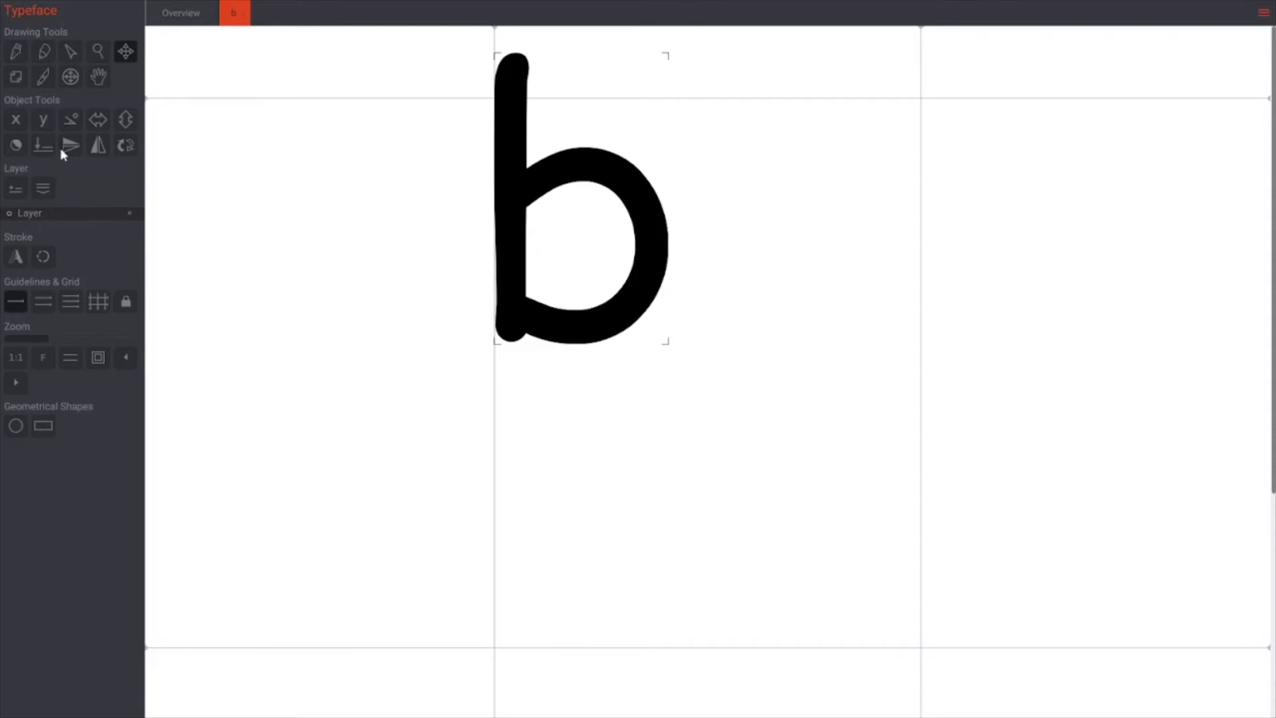
Step: Set the imported letter b's Y coordinate to 0 so it sits on the baseline
left_click(41, 121)
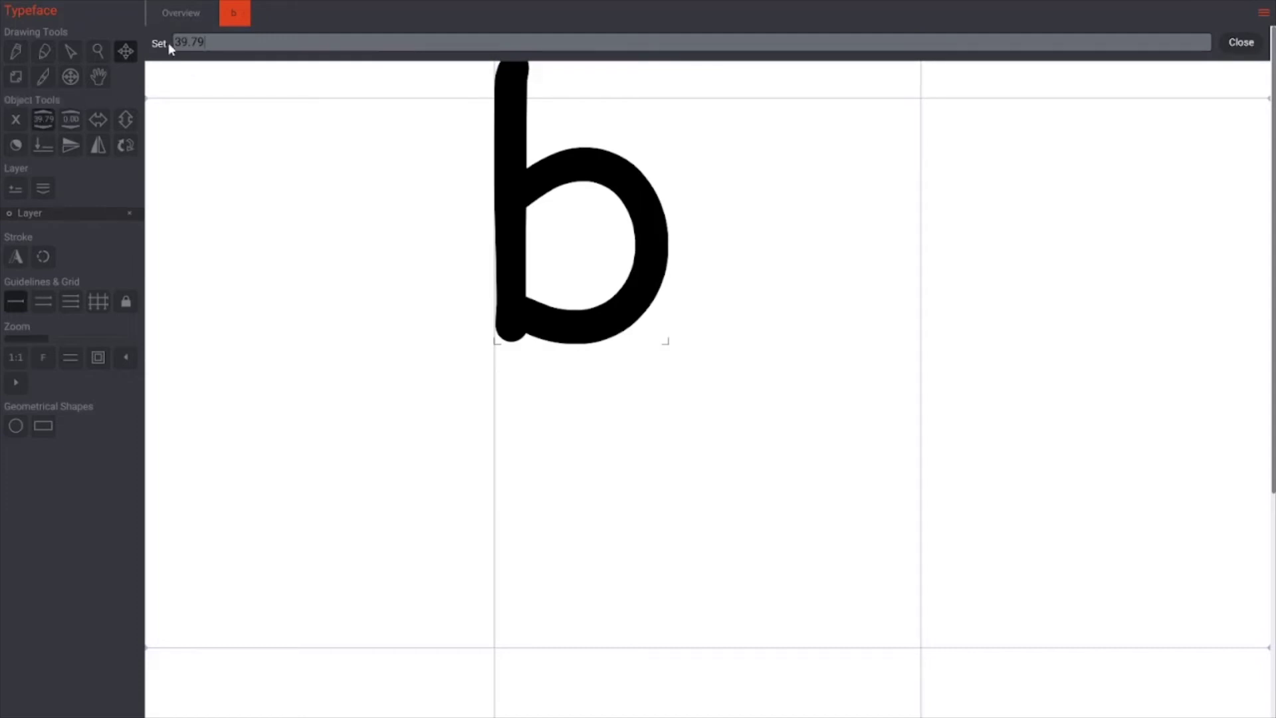
key("BackSpace")
key("Return")
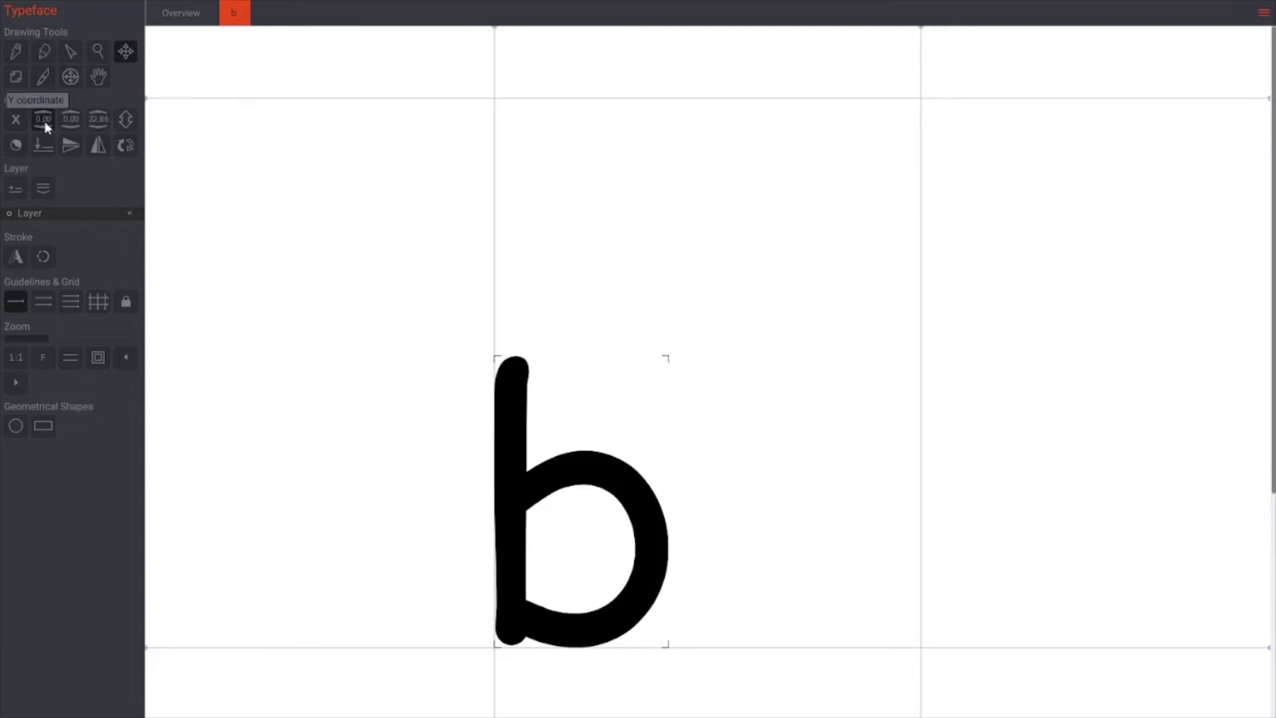
Step: Try a Y coordinate of -3 for the letter b and set it back to 0
left_click(43, 121)
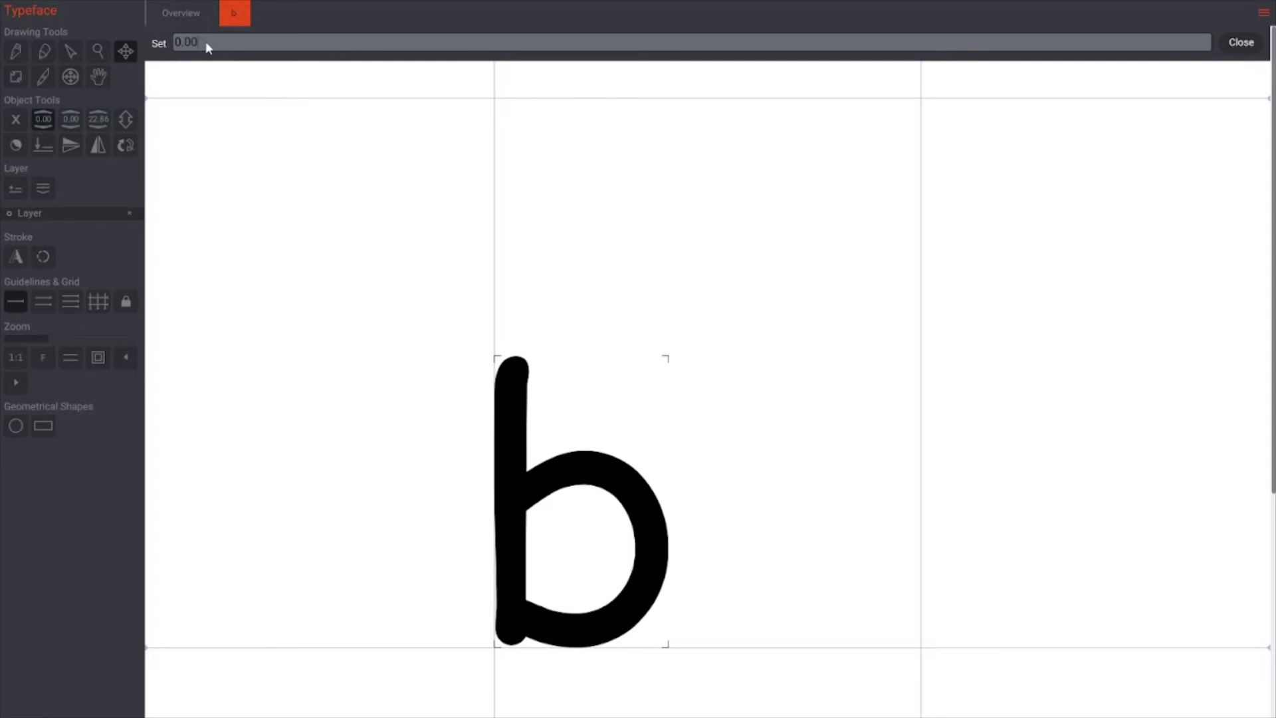
key("BackSpace")
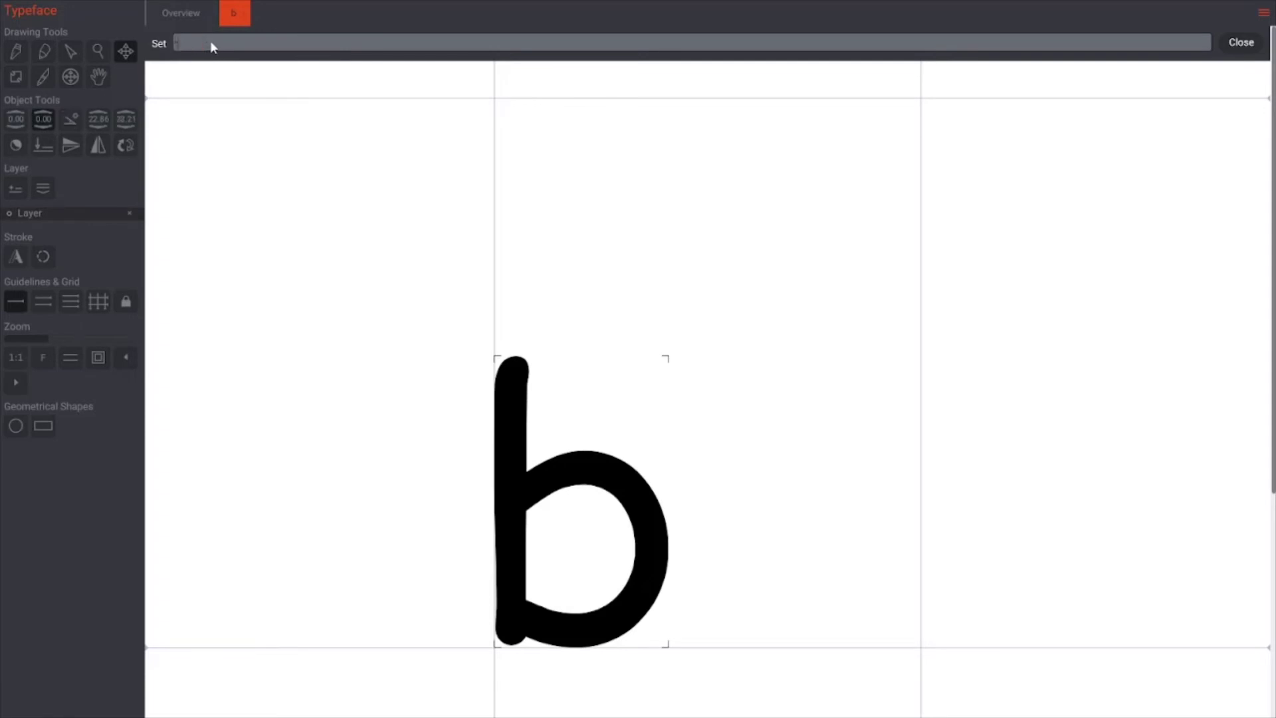
type("-3")
key("Return")
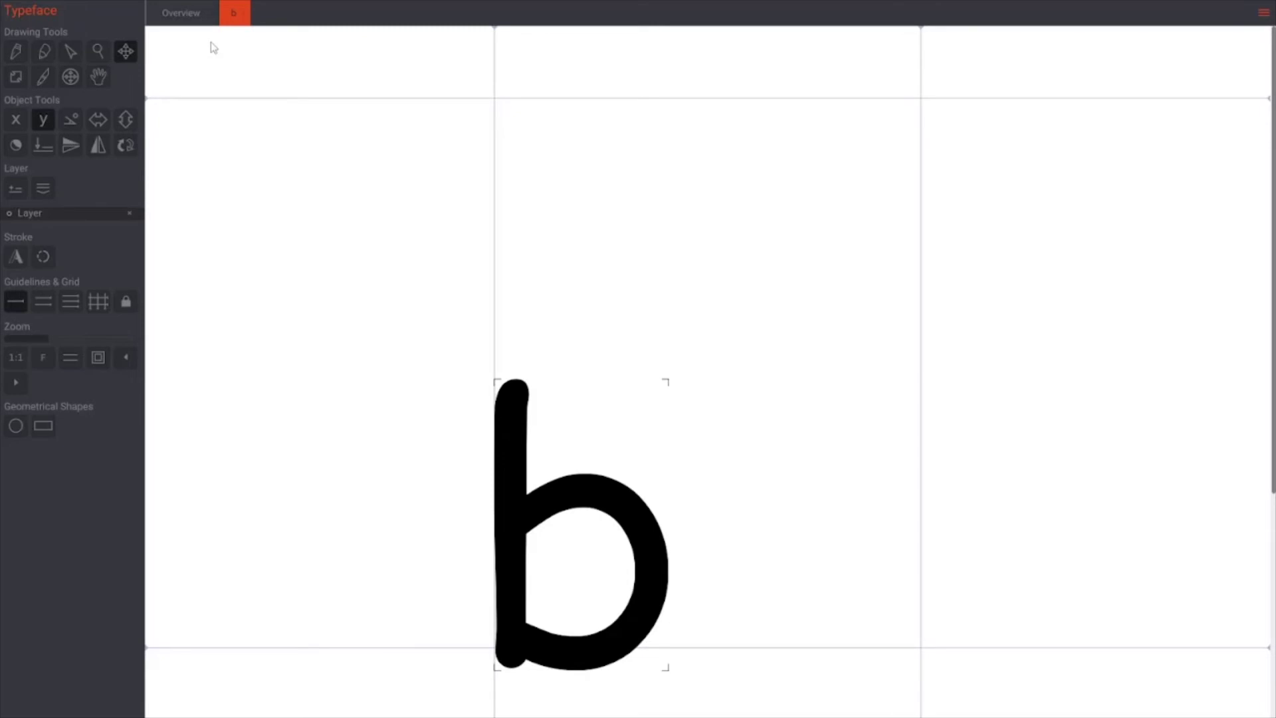
left_click(51, 118)
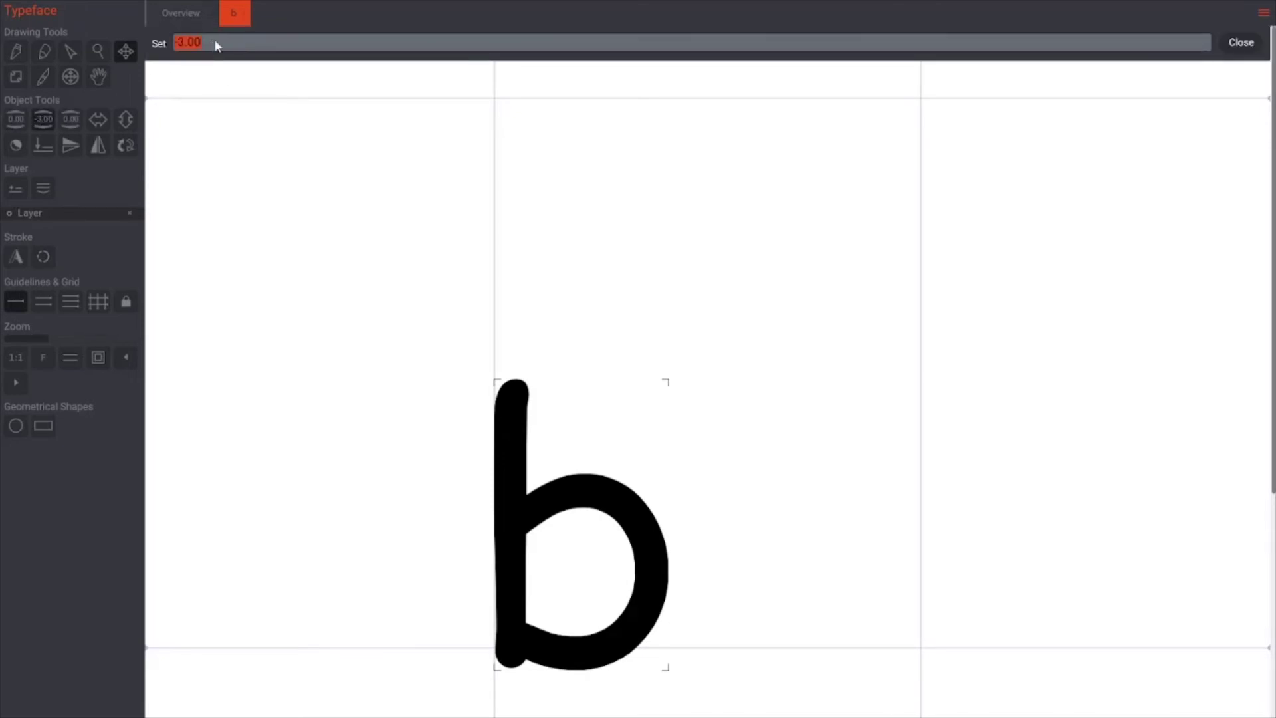
key("Return")
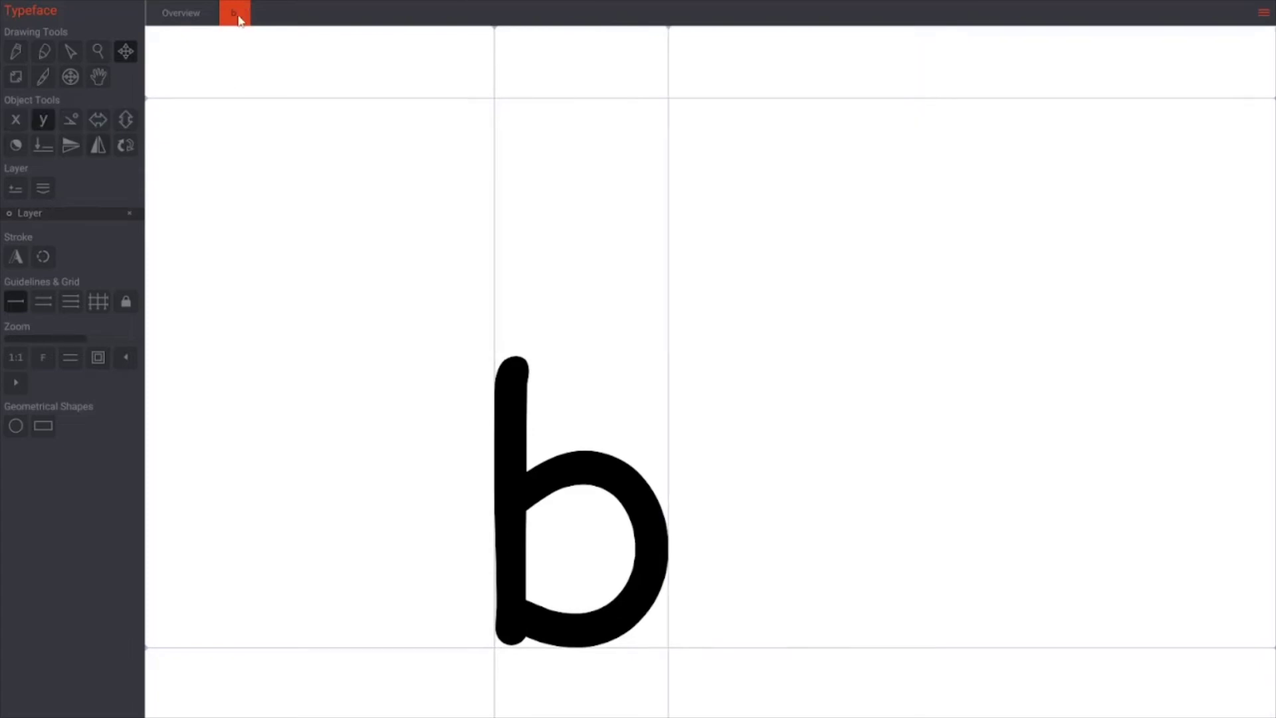
Step: Close the b glyph, open the y glyph and import the SVG file y into it
left_click(241, 16)
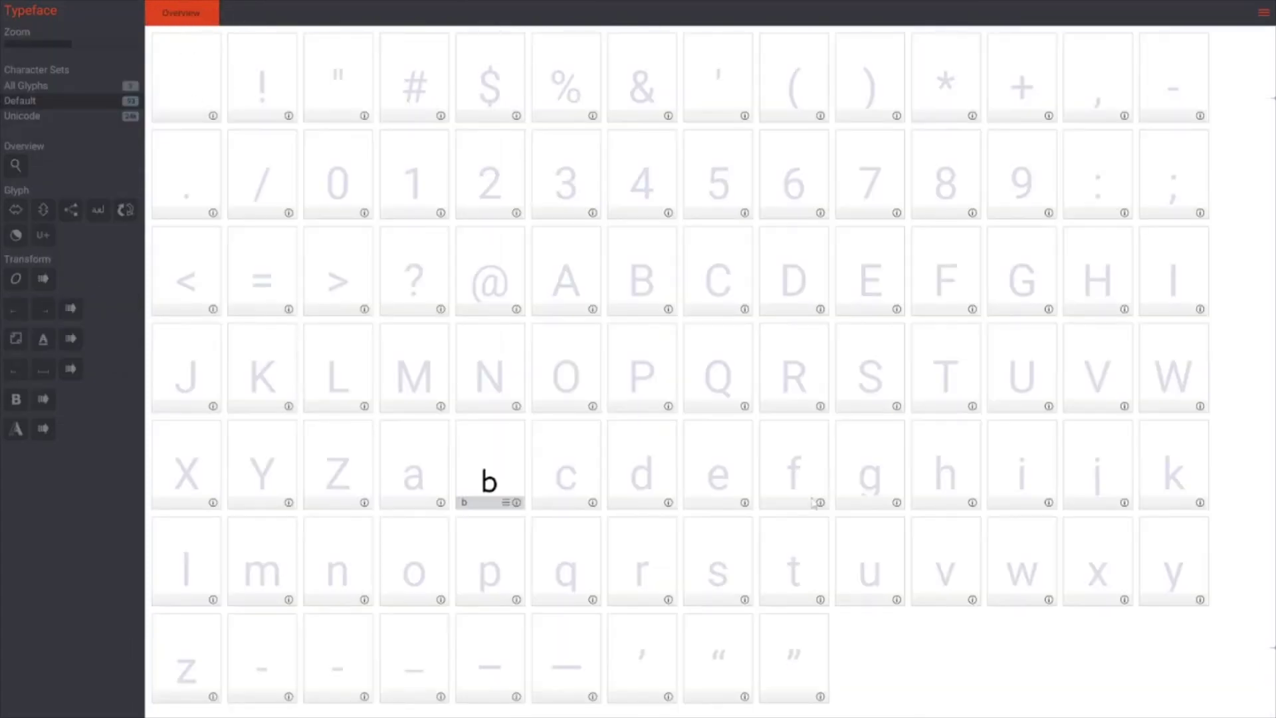
left_click(1171, 555)
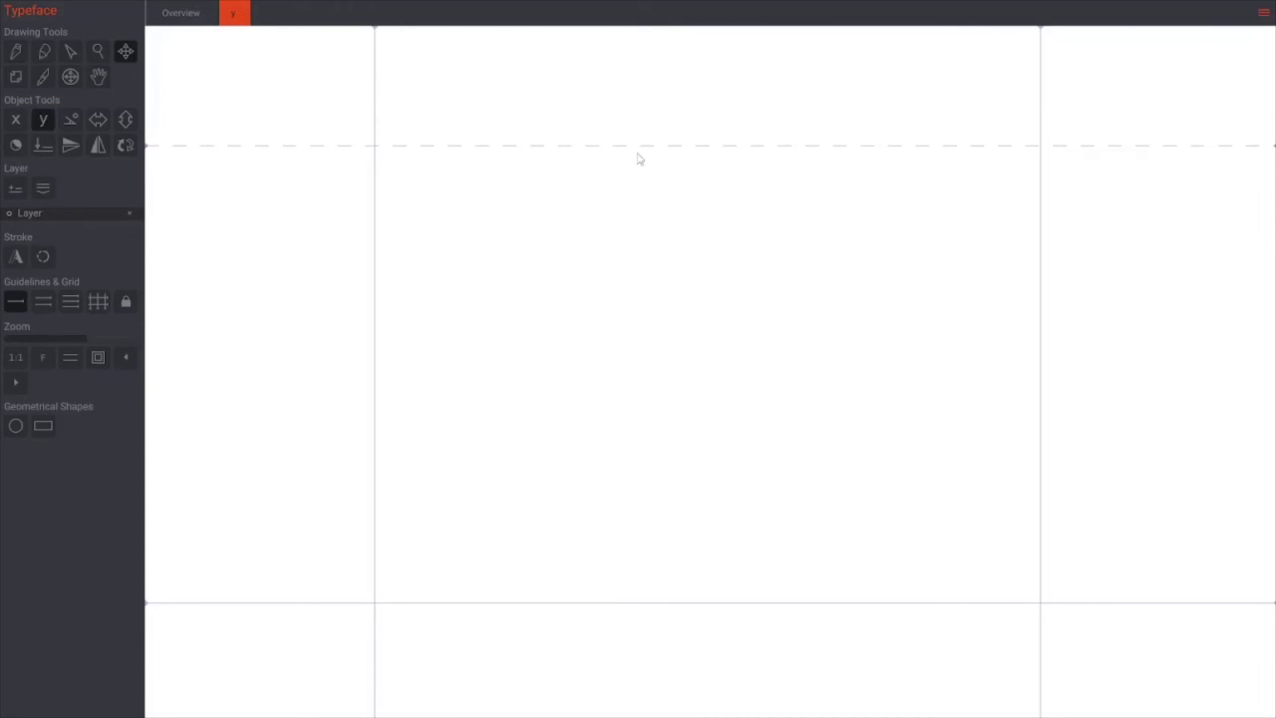
key("ctrl+o")
double_click(430, 332)
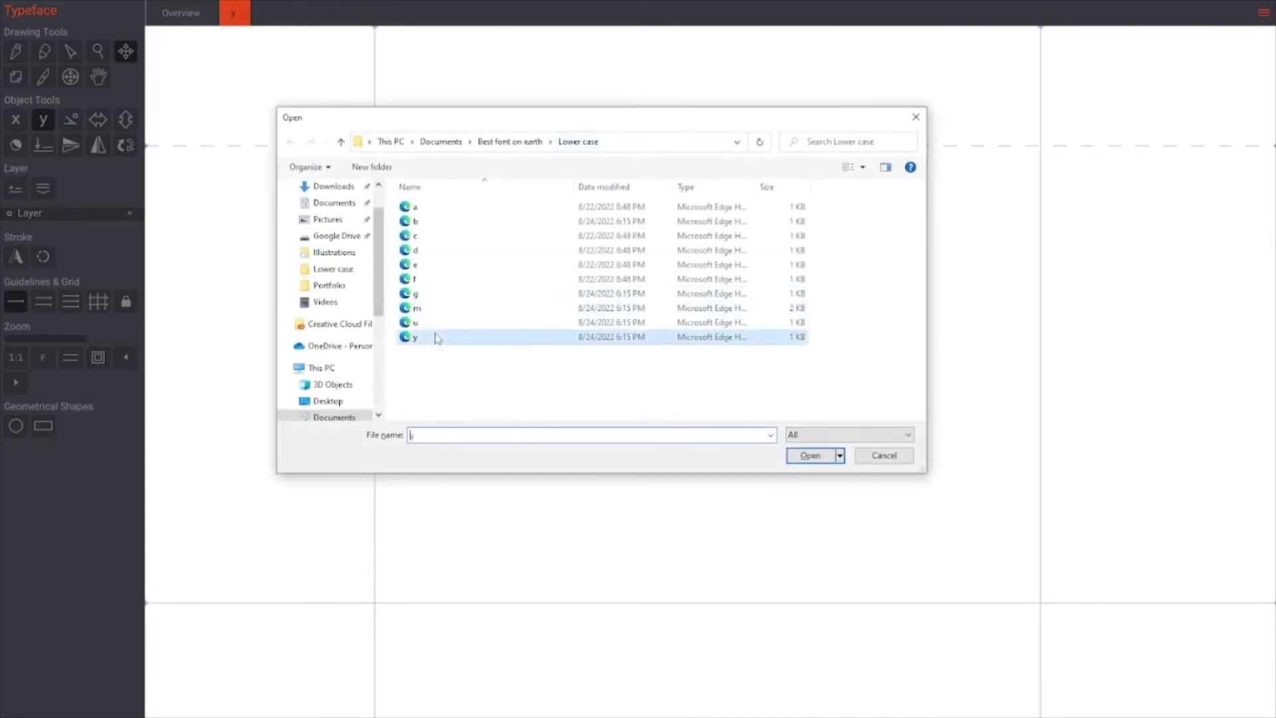
Step: Try Y coordinates of 3 and 0 for the imported letter y
left_click(38, 117)
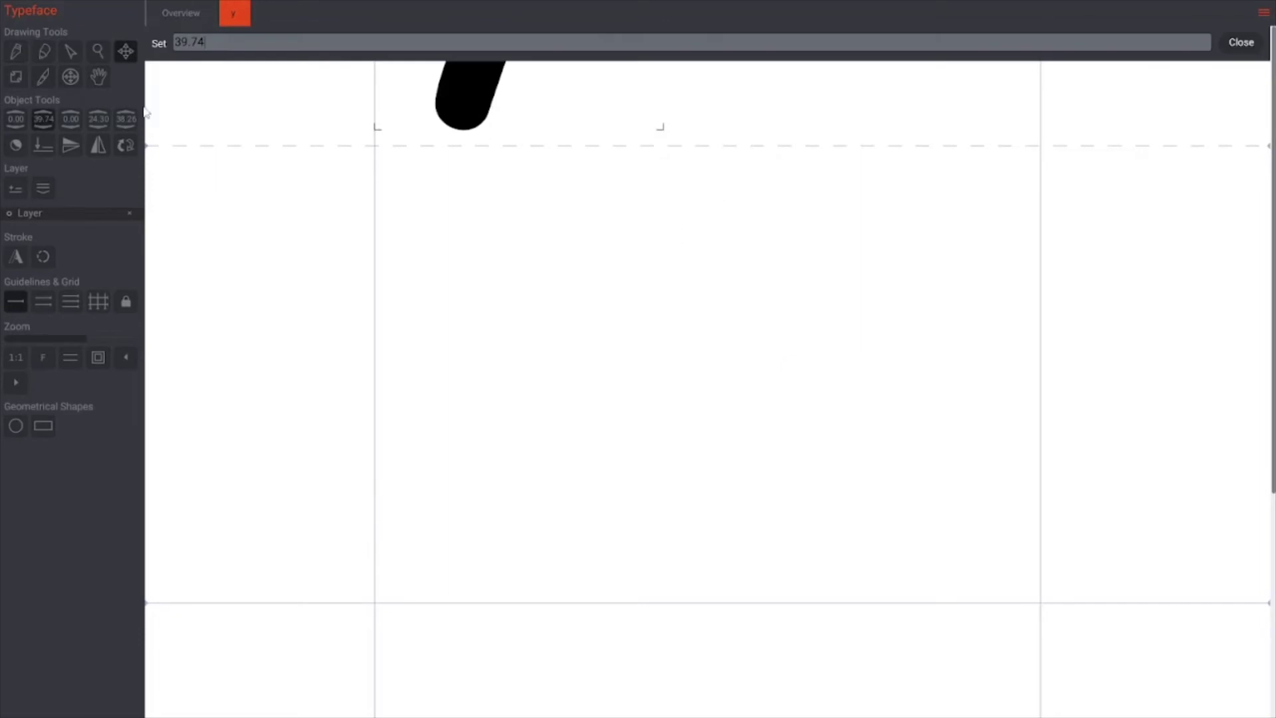
type("3")
key("Return")
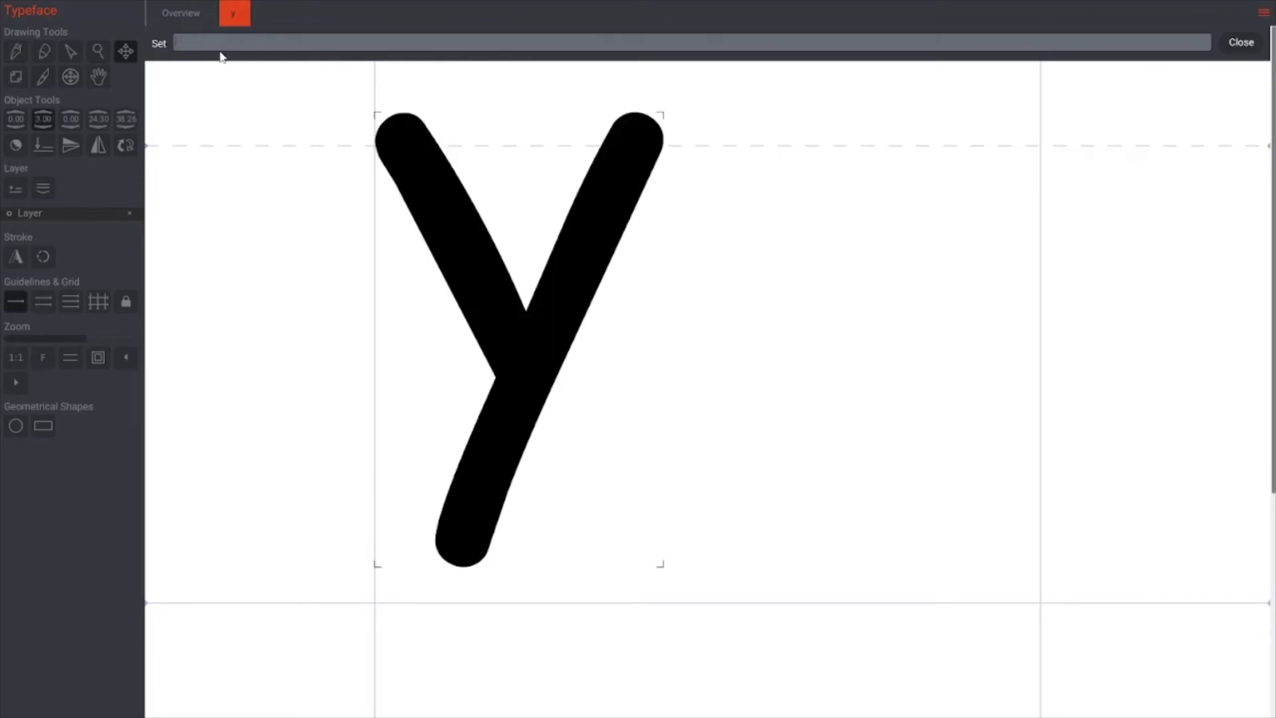
type("0")
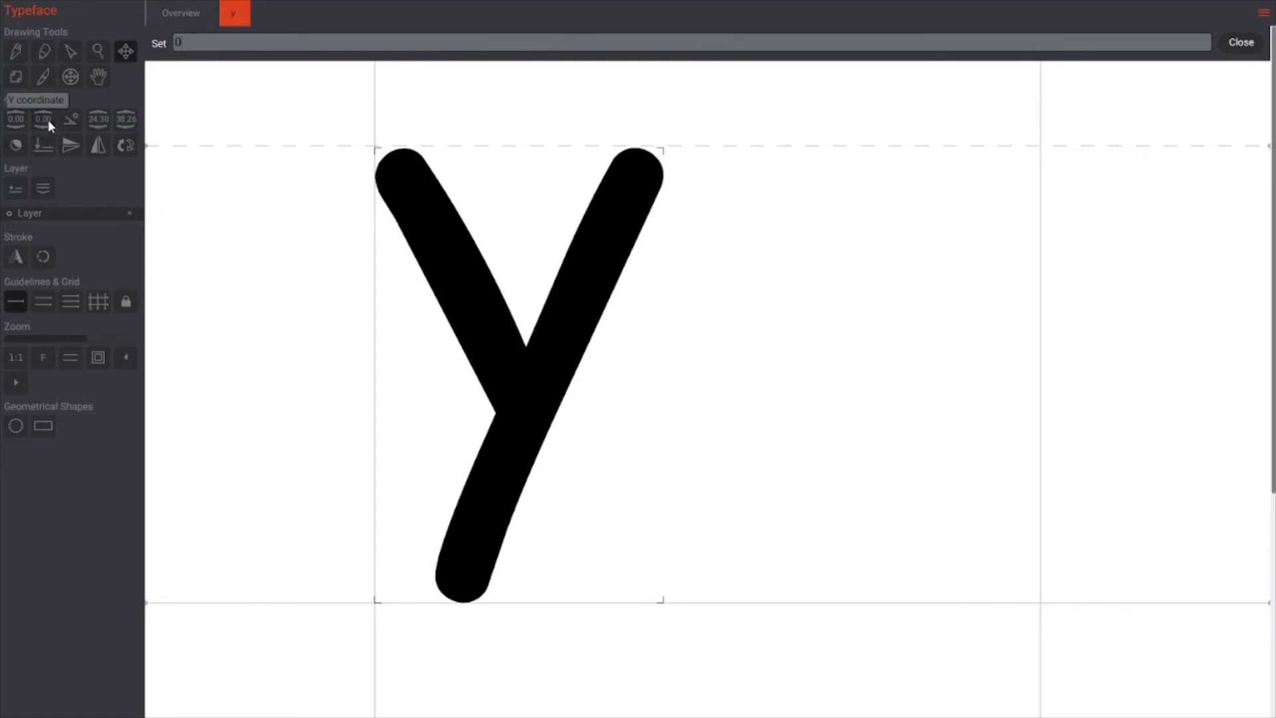
Step: Lower the letter y so its tail hangs below the baseline, with its Y coordinate set to -15
left_click_drag(46, 120, 70, 291)
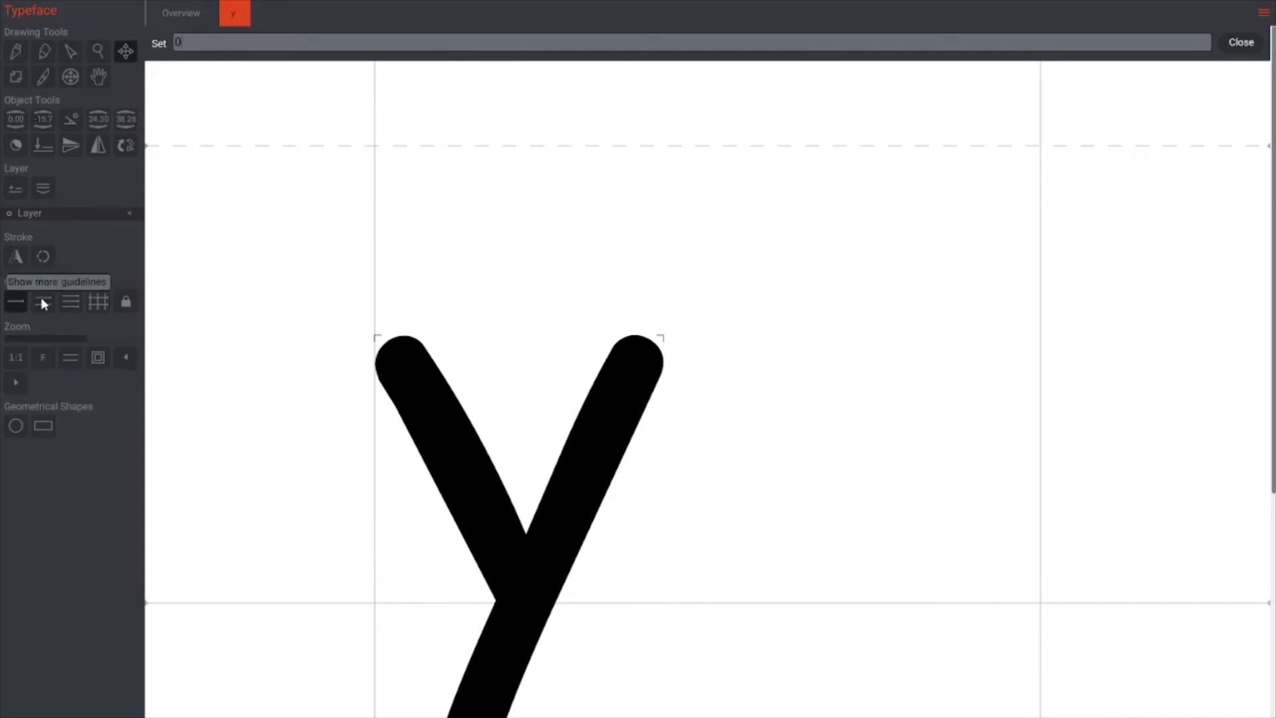
left_click(42, 119)
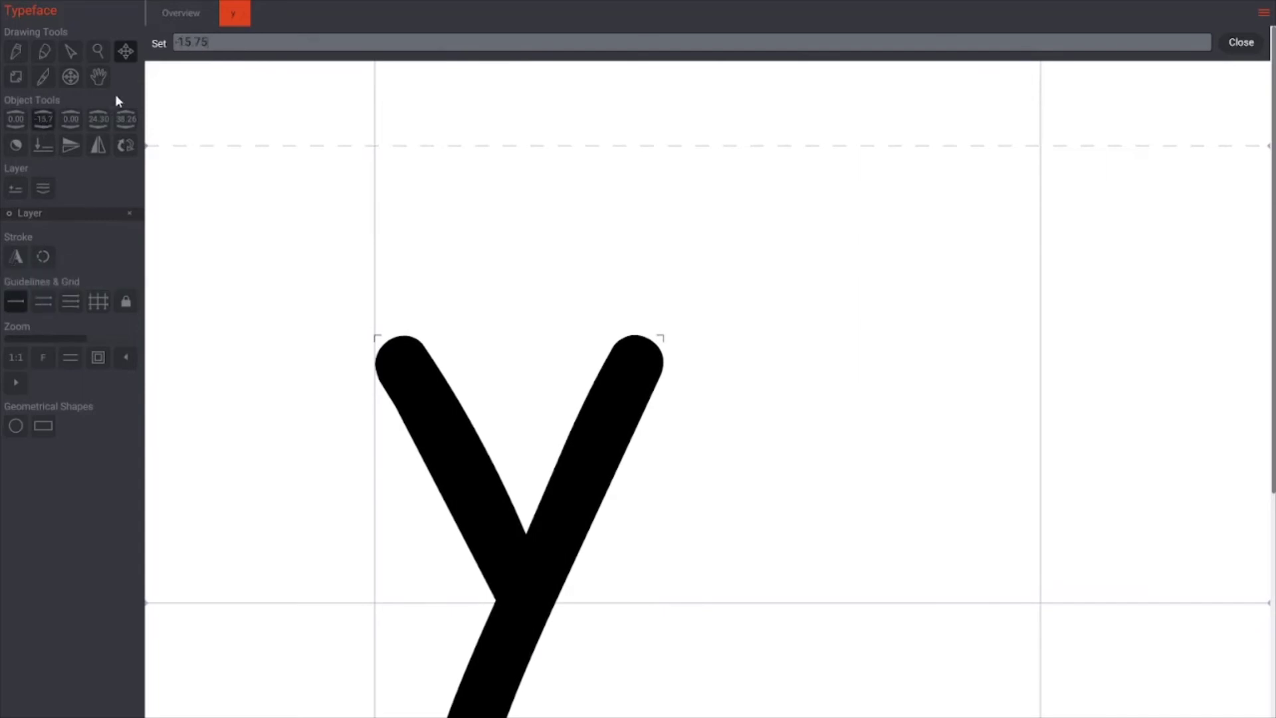
type("-15")
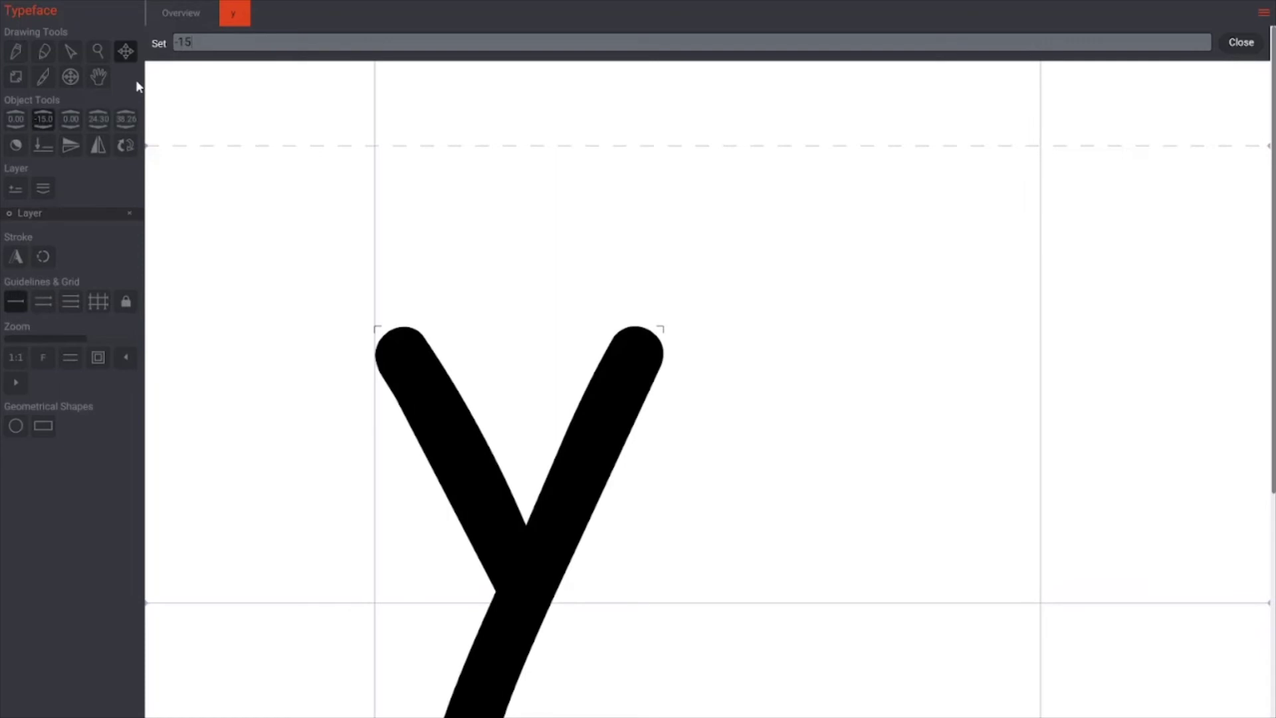
key("Return")
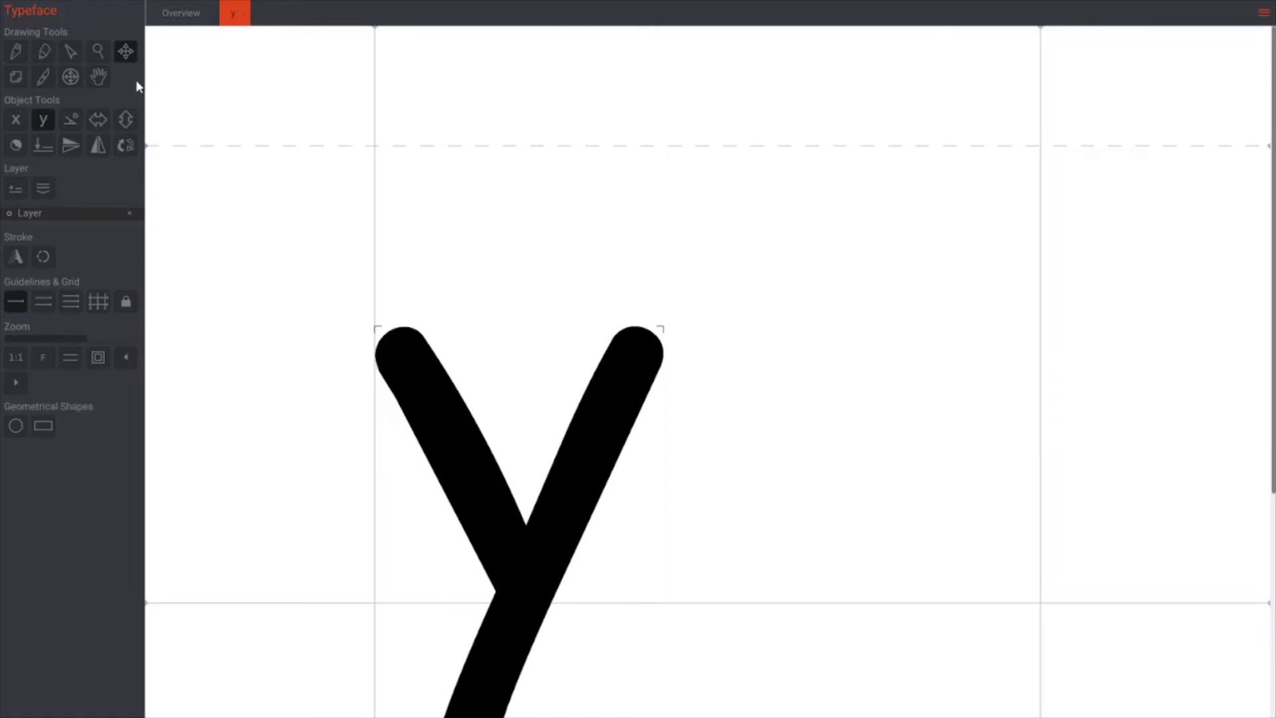
scroll(703, 373, "down", 2)
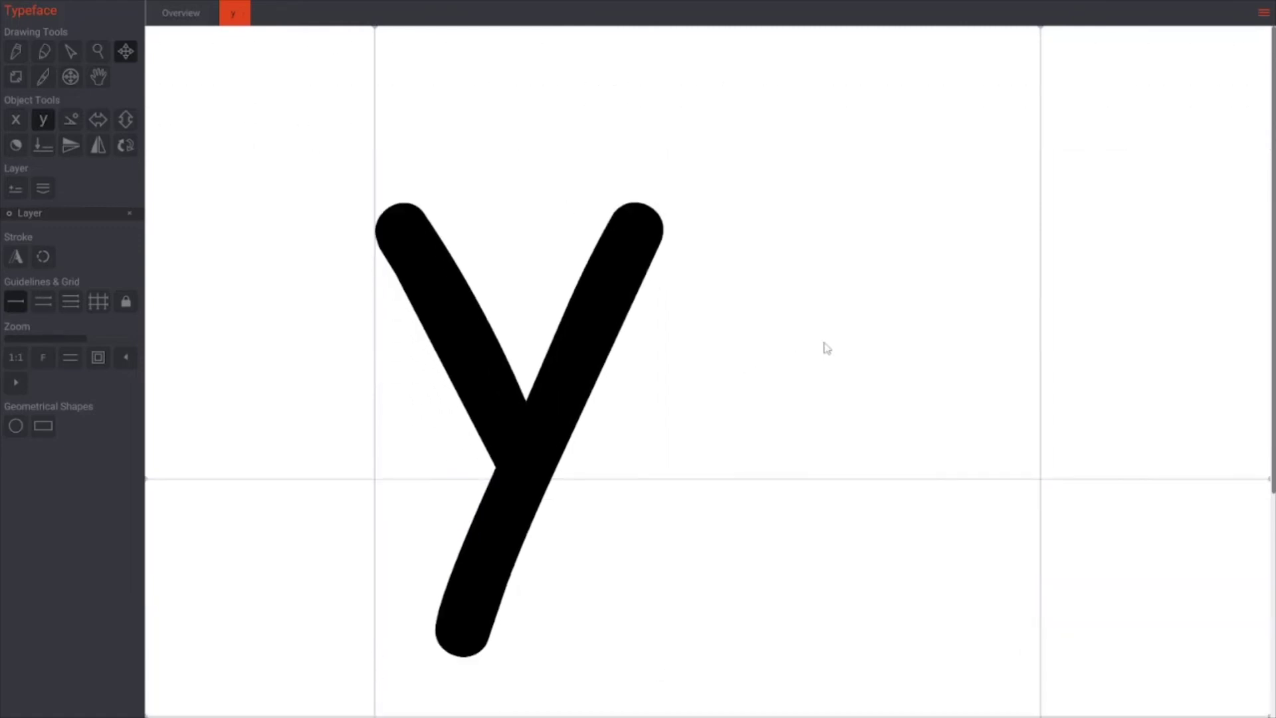
mouse_move(31, 120)
left_click(584, 325)
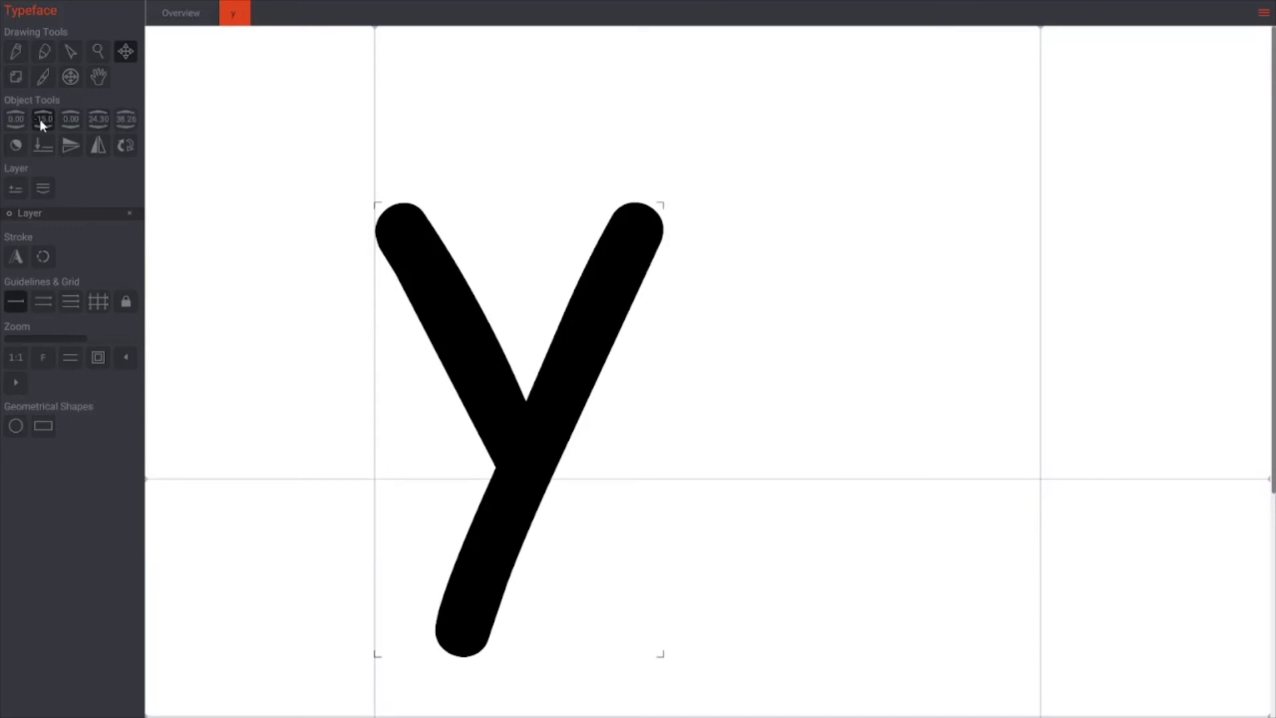
left_click(852, 208)
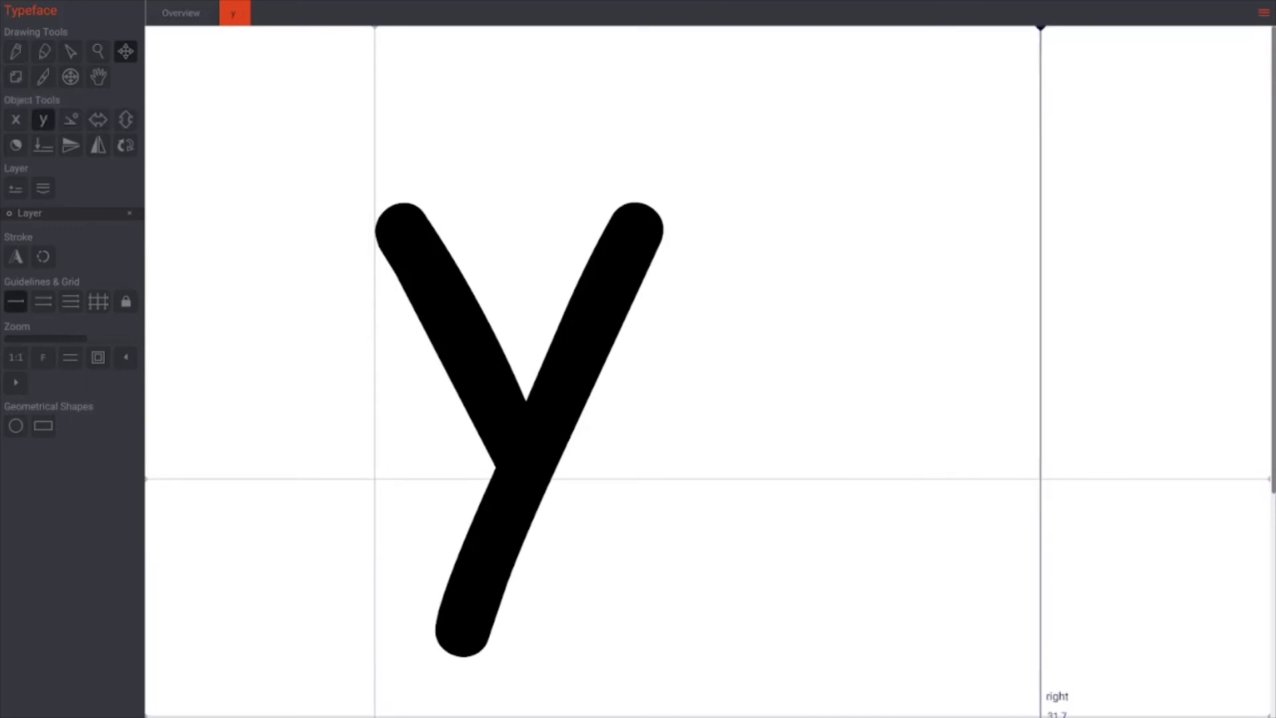
Step: Set the y glyph's right sidebearing to 0 and return to the glyph overview
left_click(1040, 558)
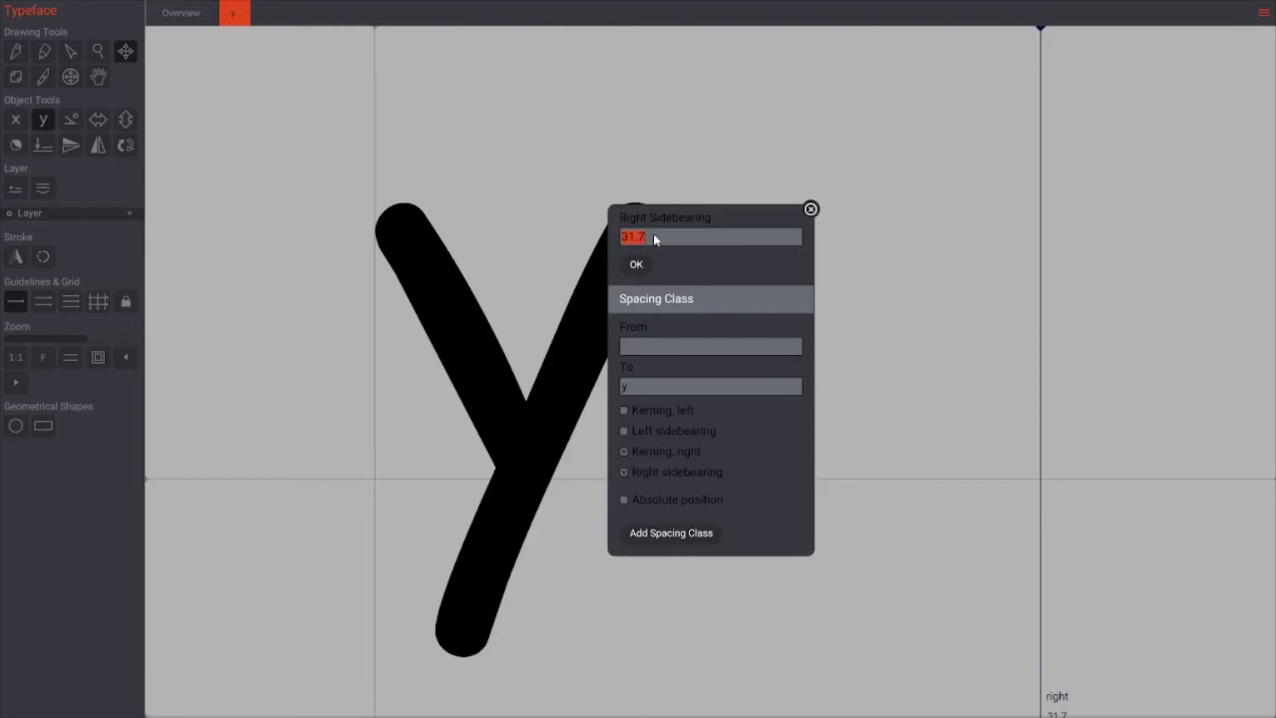
type("0")
key("Return")
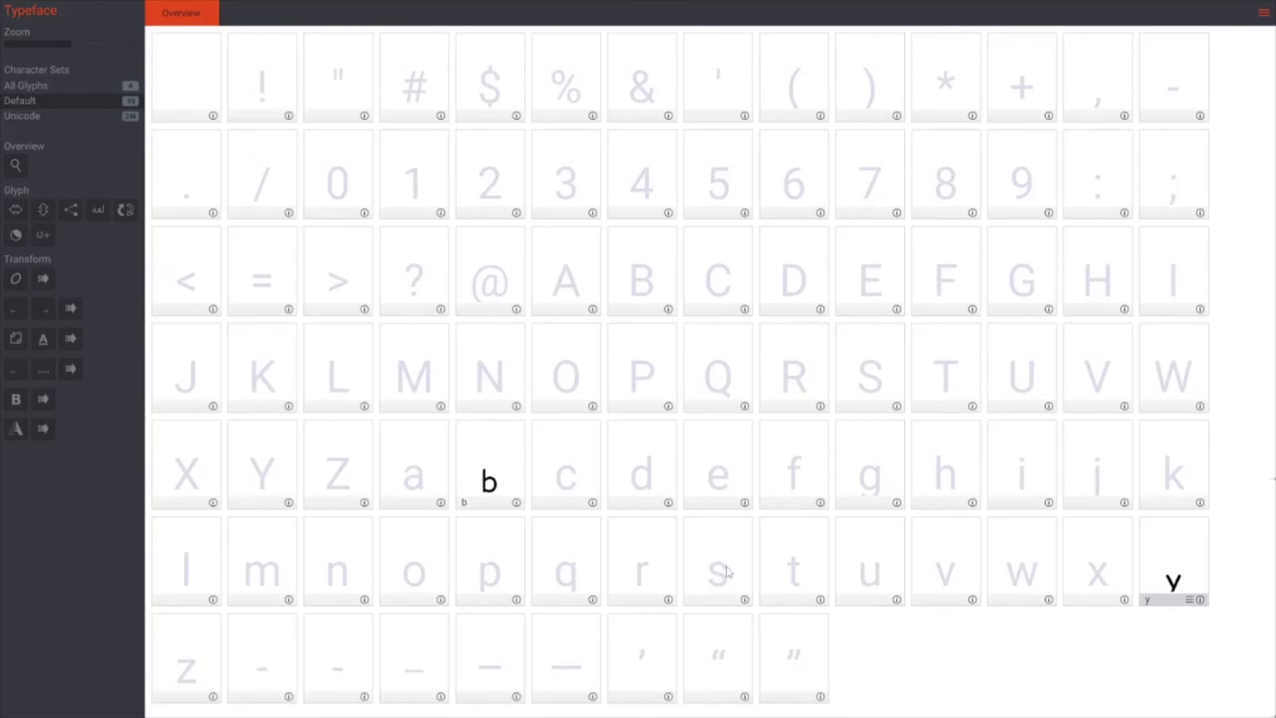
Step: Reopen the b glyph, show the kerning view and enter the sample text "bybybybybybyb"
left_click(509, 439)
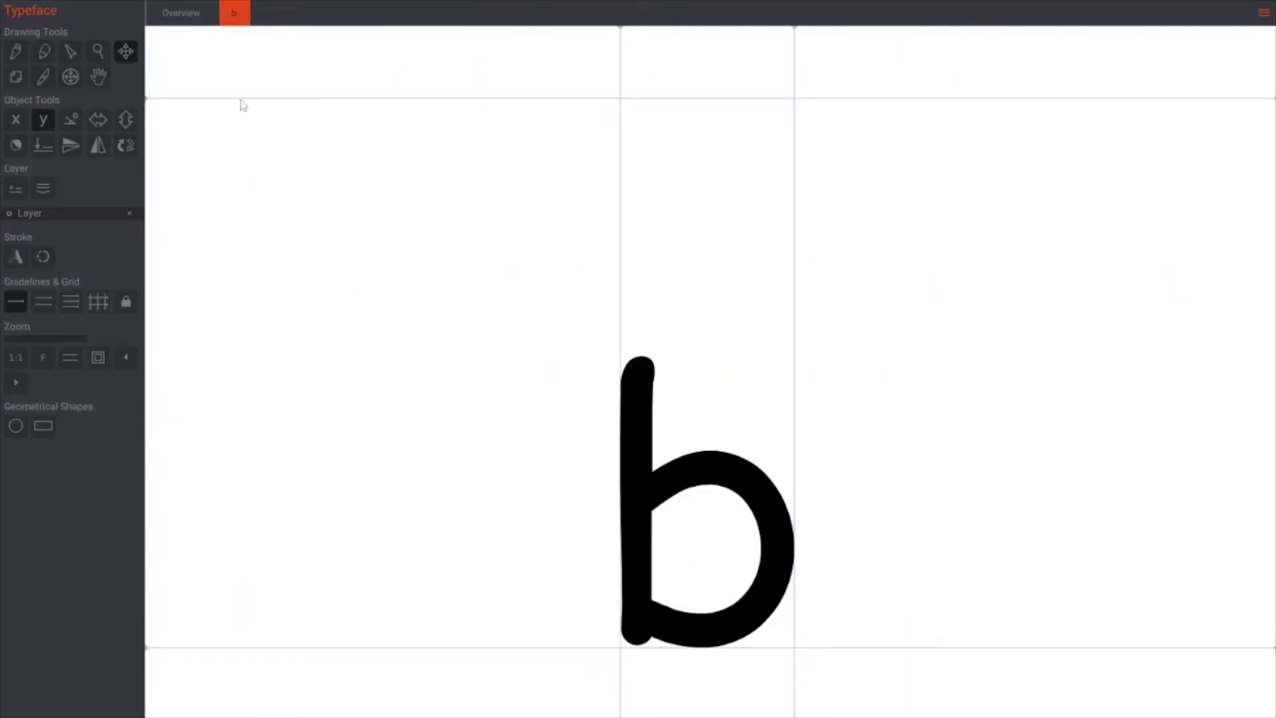
left_click(189, 21)
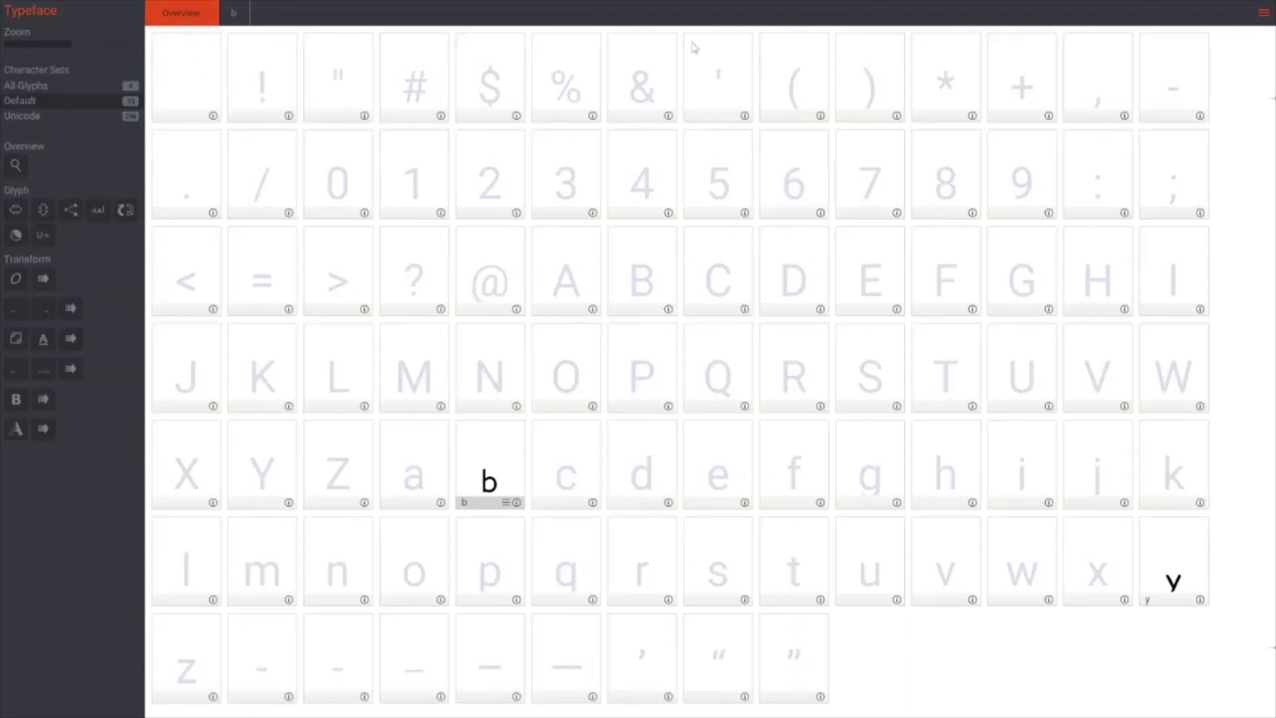
left_click(1263, 14)
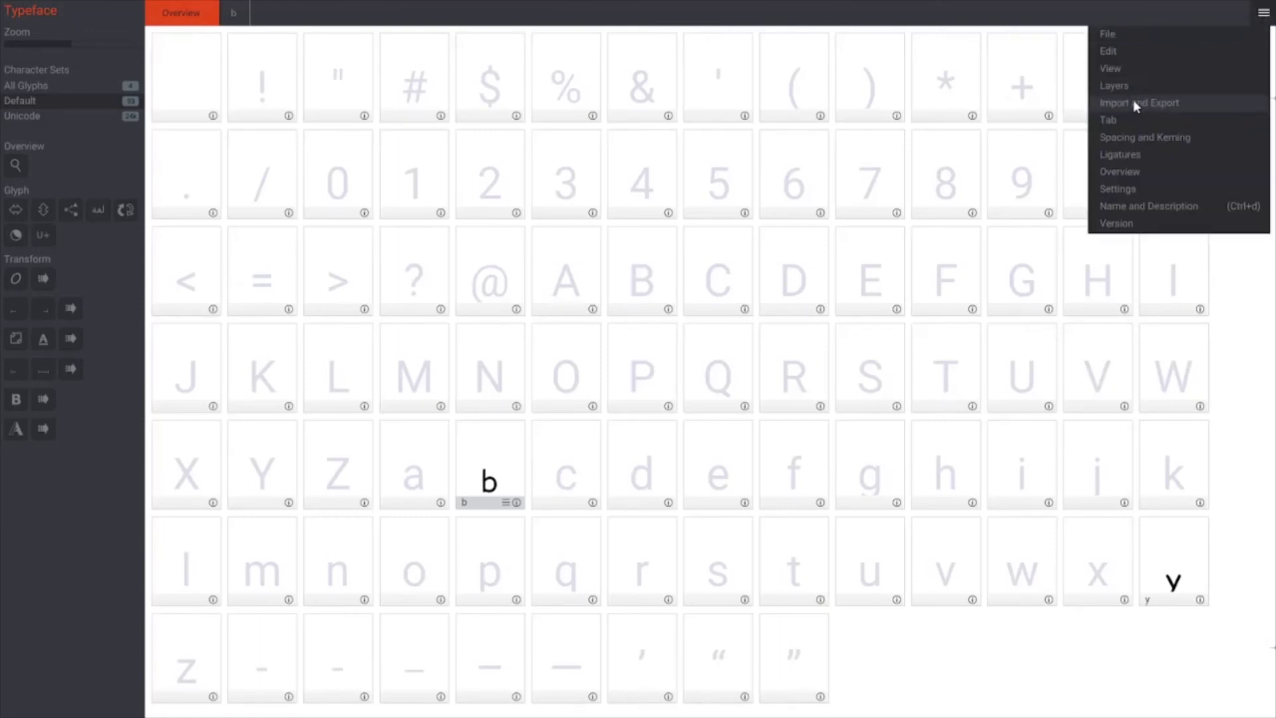
left_click(1134, 140)
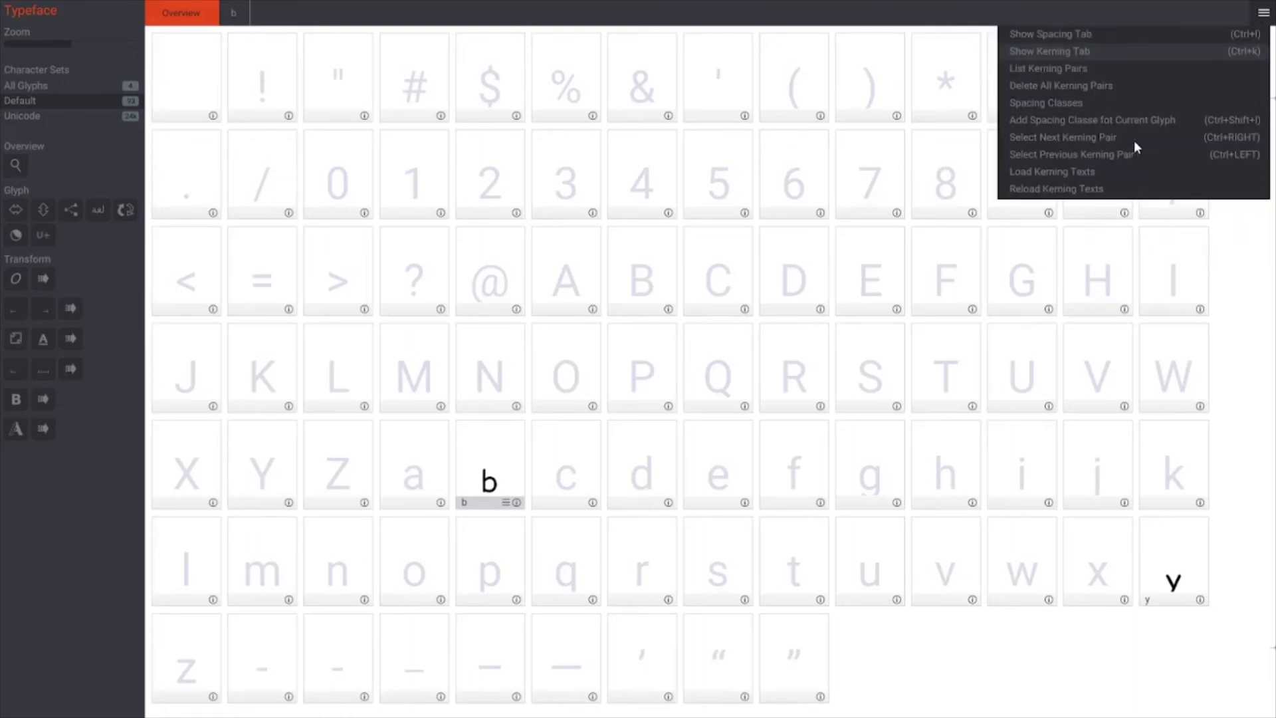
left_click(1051, 54)
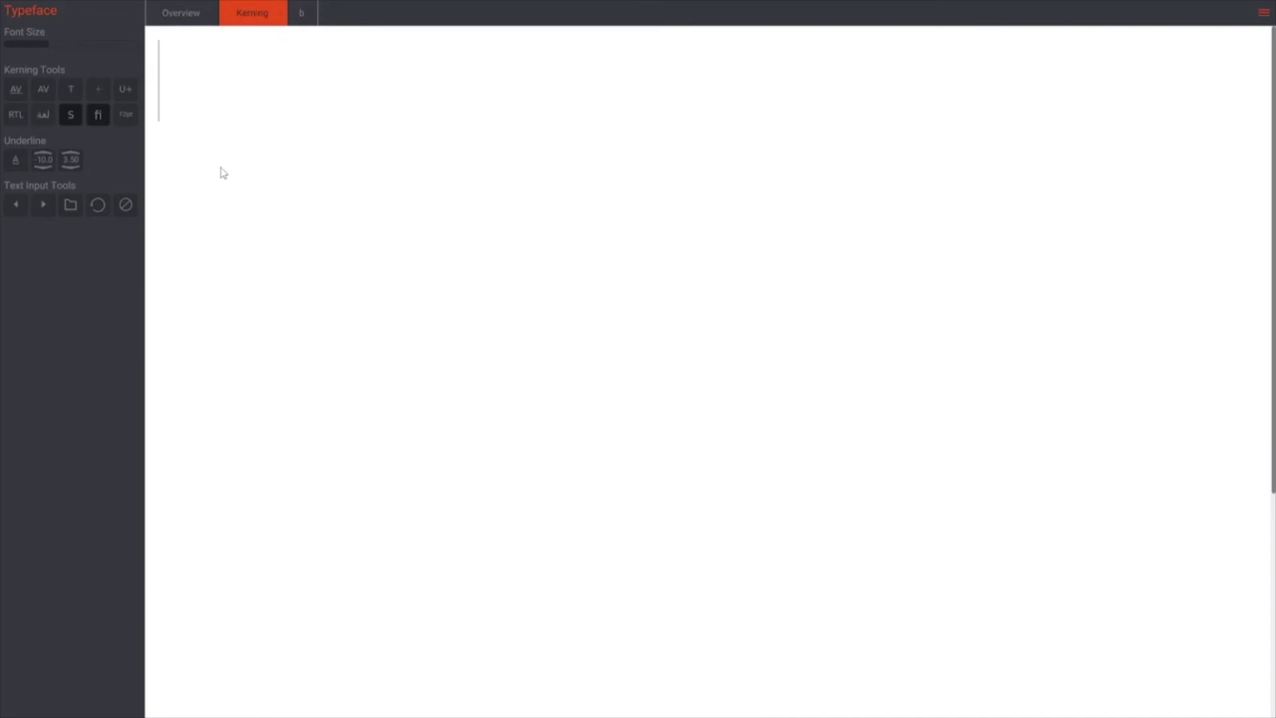
type("byb")
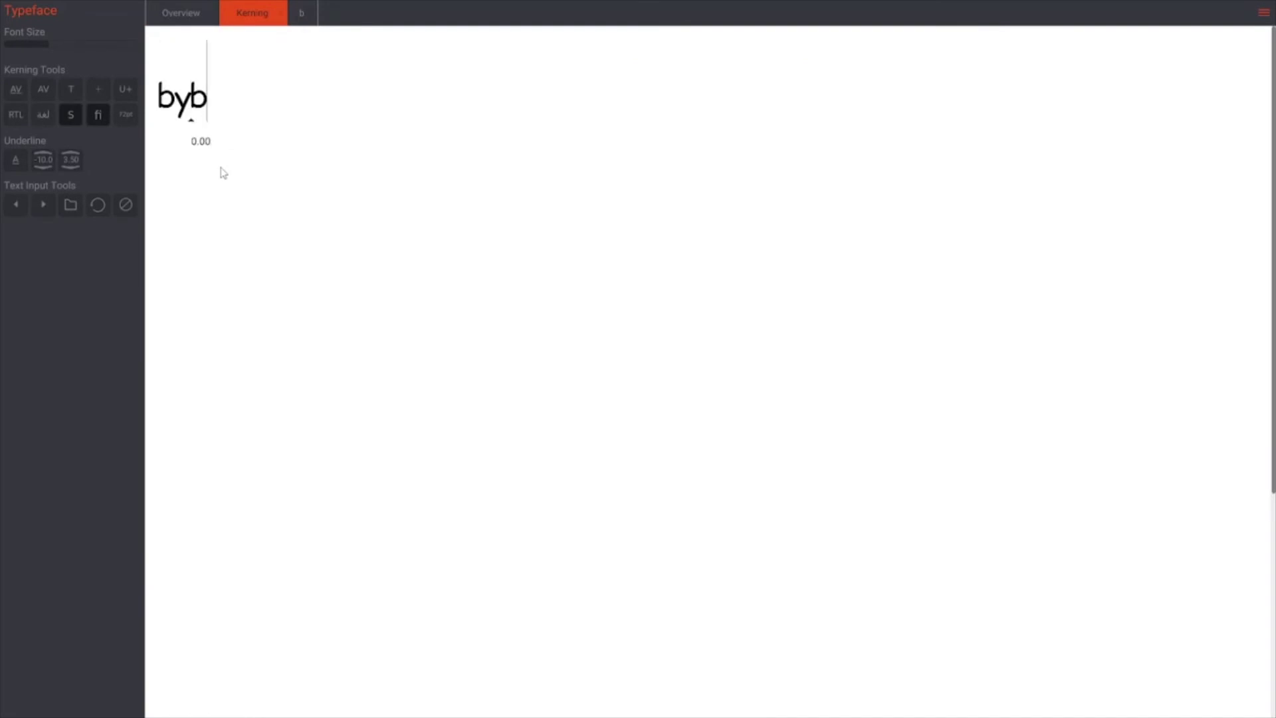
type("ybybybyb")
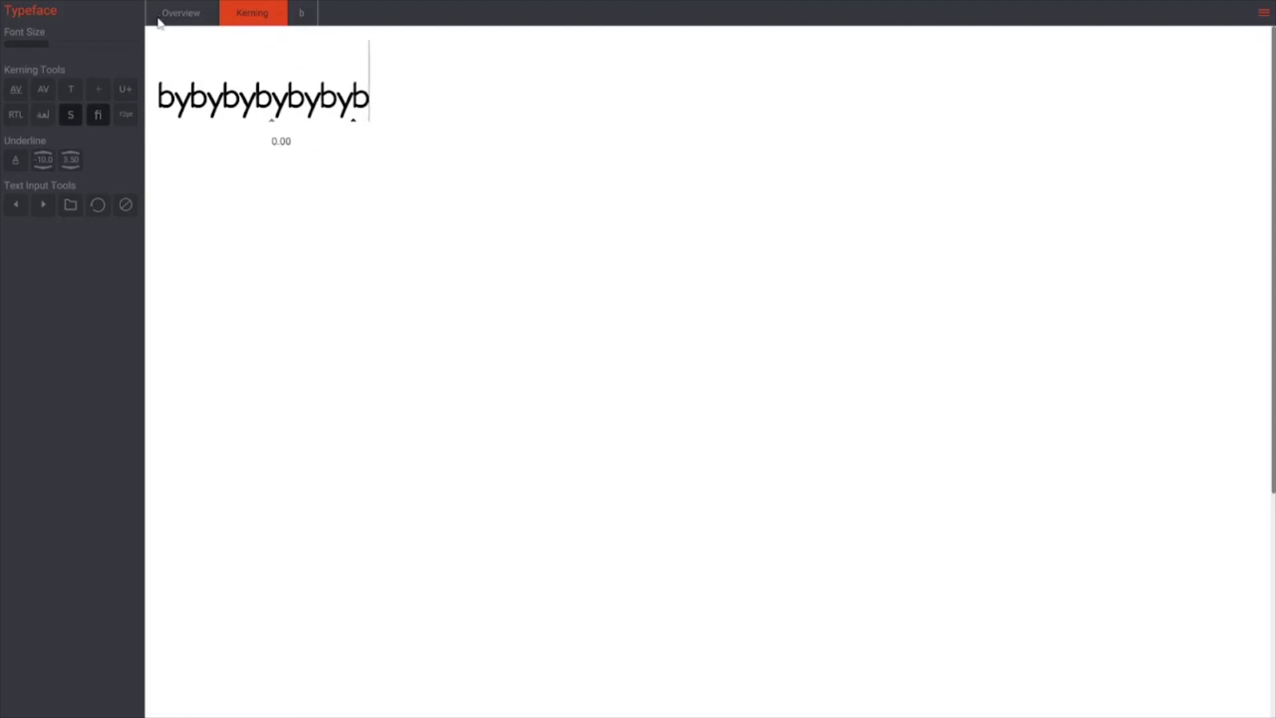
Step: Set the left and right sidebearings to 3 in the glyph overview and apply them to the font's glyphs
left_click(302, 15)
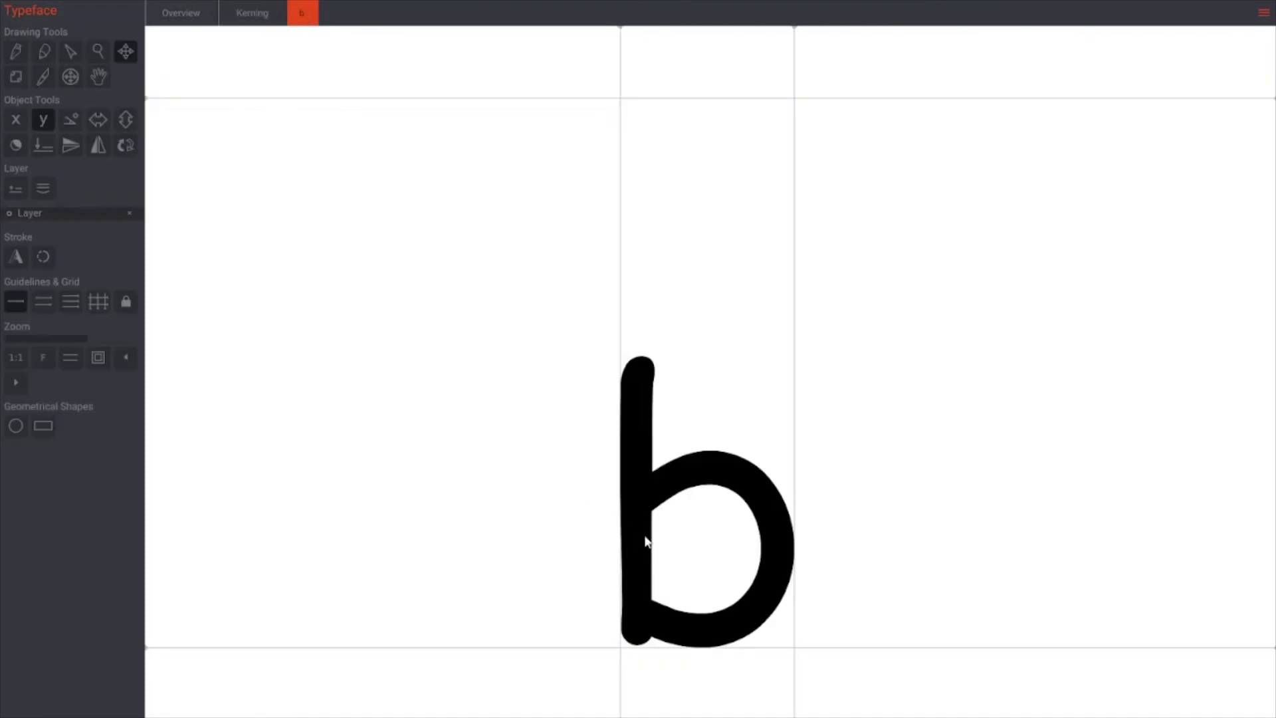
left_click(188, 14)
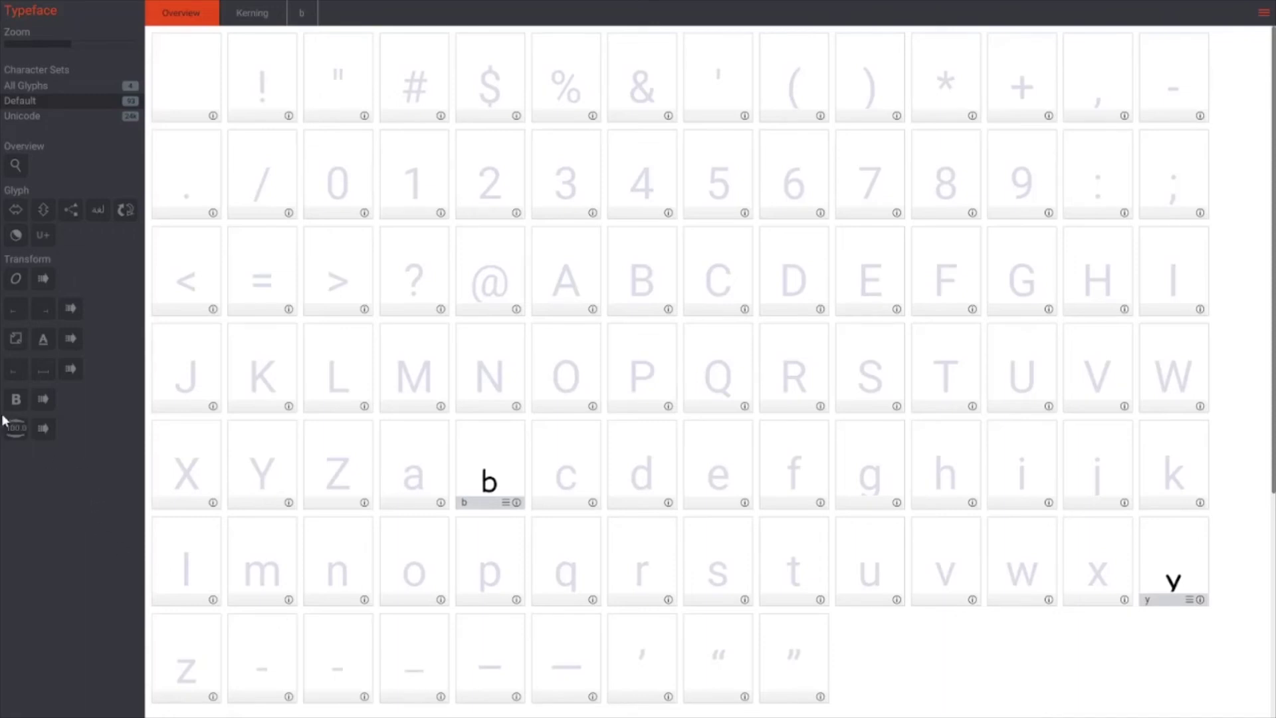
mouse_move(17, 329)
left_click_drag(38, 311, 41, 292)
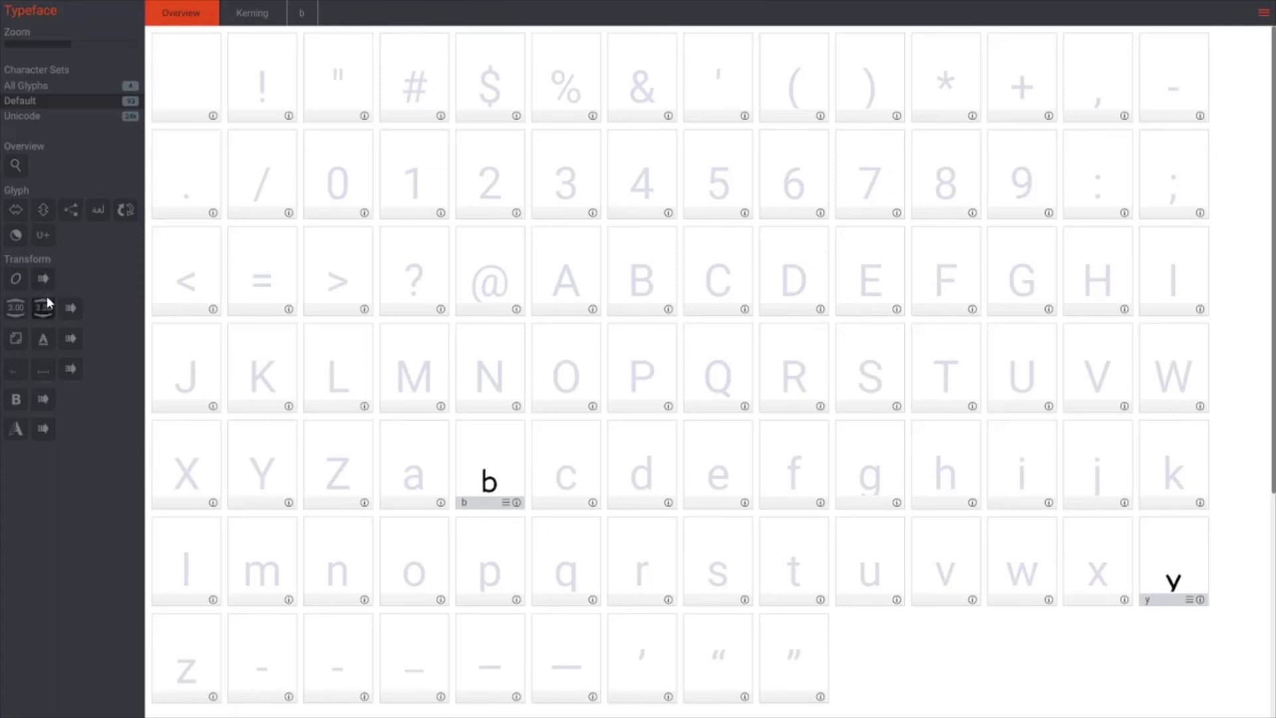
left_click(47, 310)
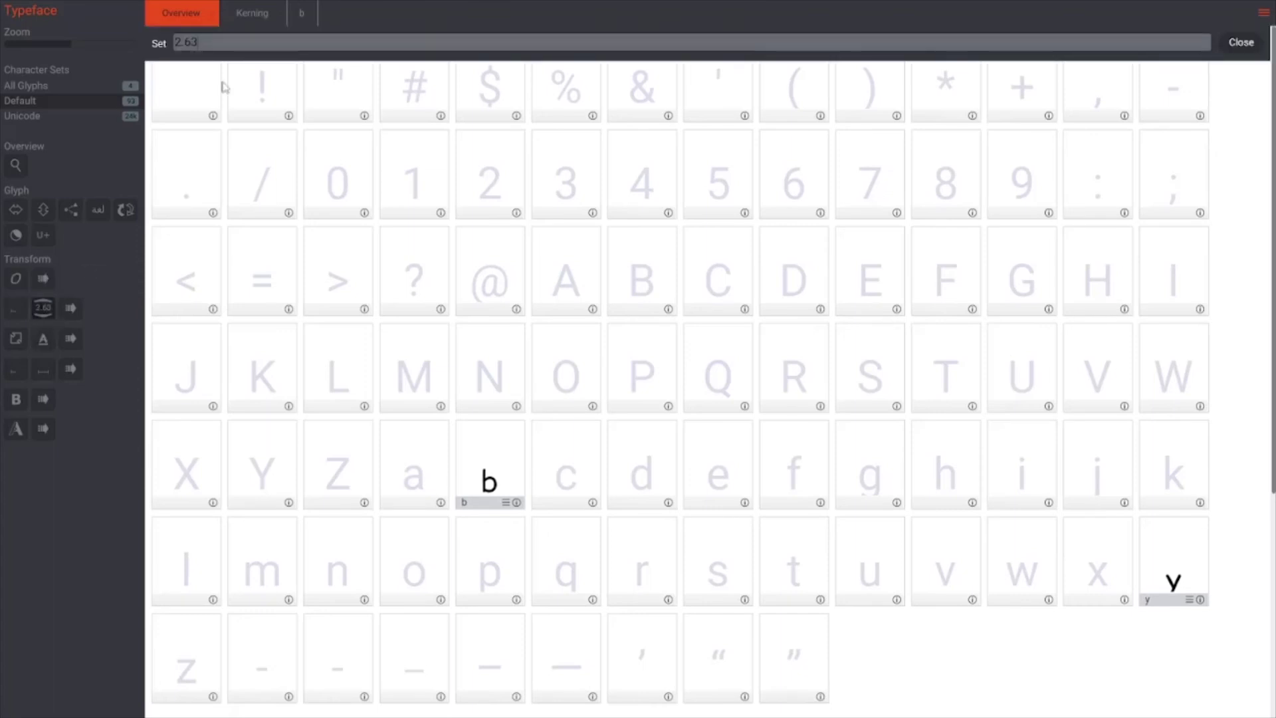
type("3")
key("Return")
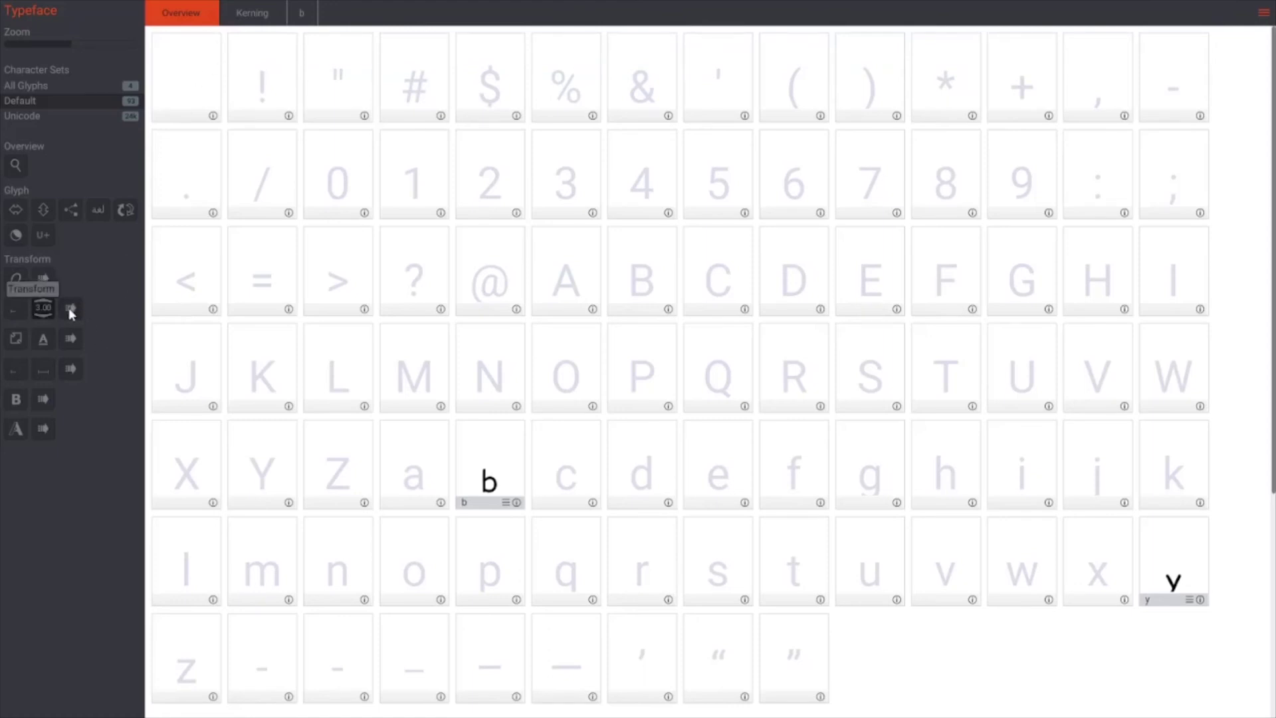
Step: Check the b glyph's new sidebearings and tighten the kerning between y and b in the kerning view's sample text
left_click(488, 460)
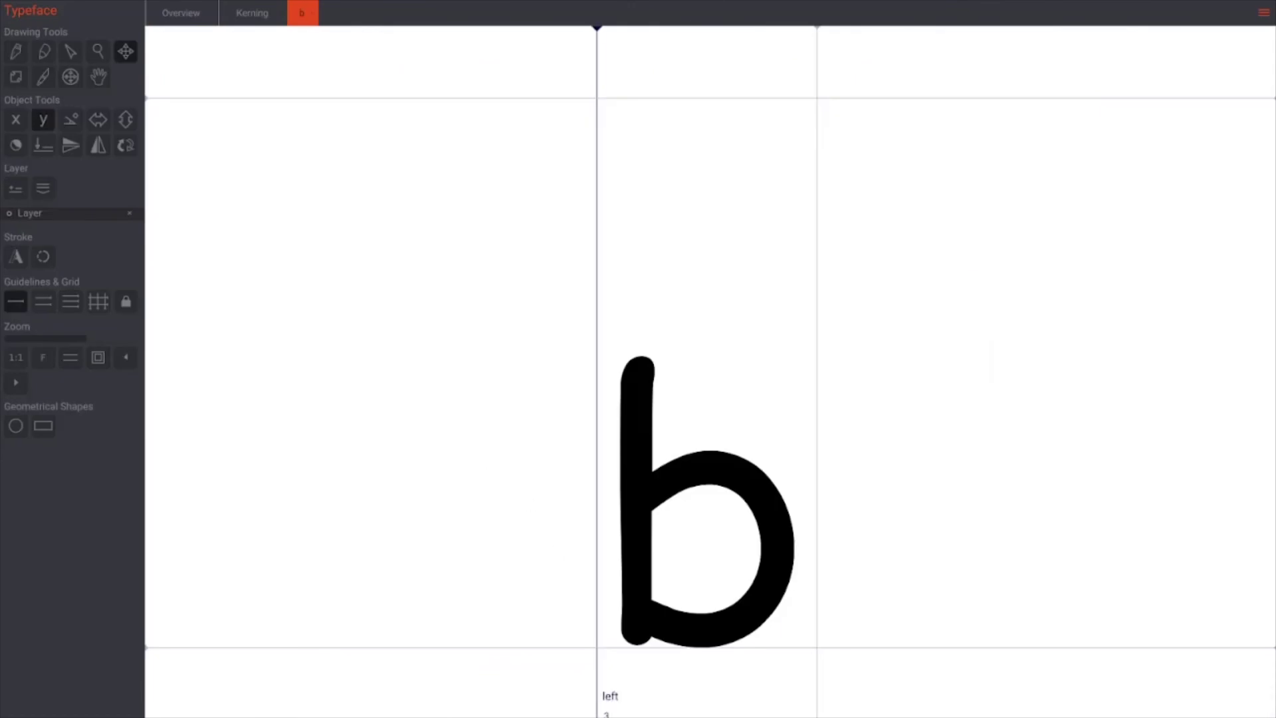
left_click(314, 10)
left_click(255, 15)
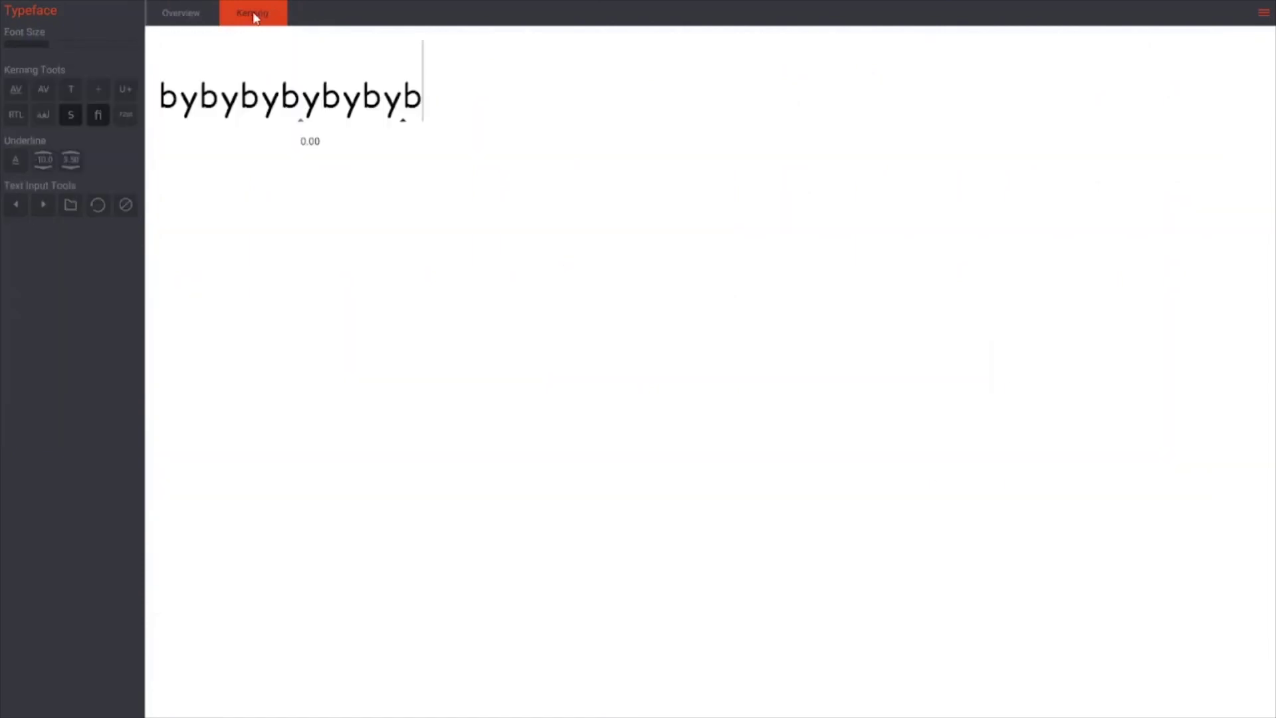
left_click(239, 94)
left_click(353, 244)
left_click(191, 122)
left_click(214, 99)
left_click(202, 108)
left_click(214, 110)
left_click(208, 104)
left_click(238, 122)
left_click(220, 126)
left_click_drag(221, 129, 219, 130)
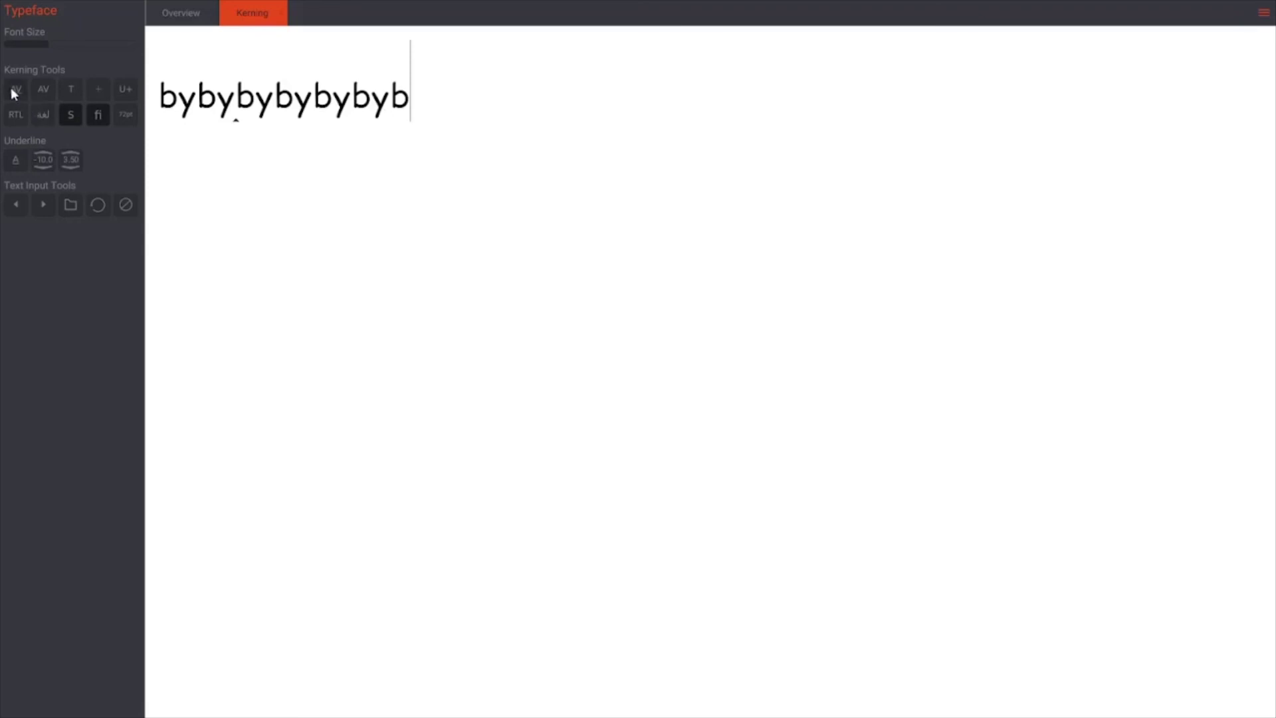
Step: Return to the glyph overview and save the font in the Lower case folder as VeryCoolFont
left_click(174, 13)
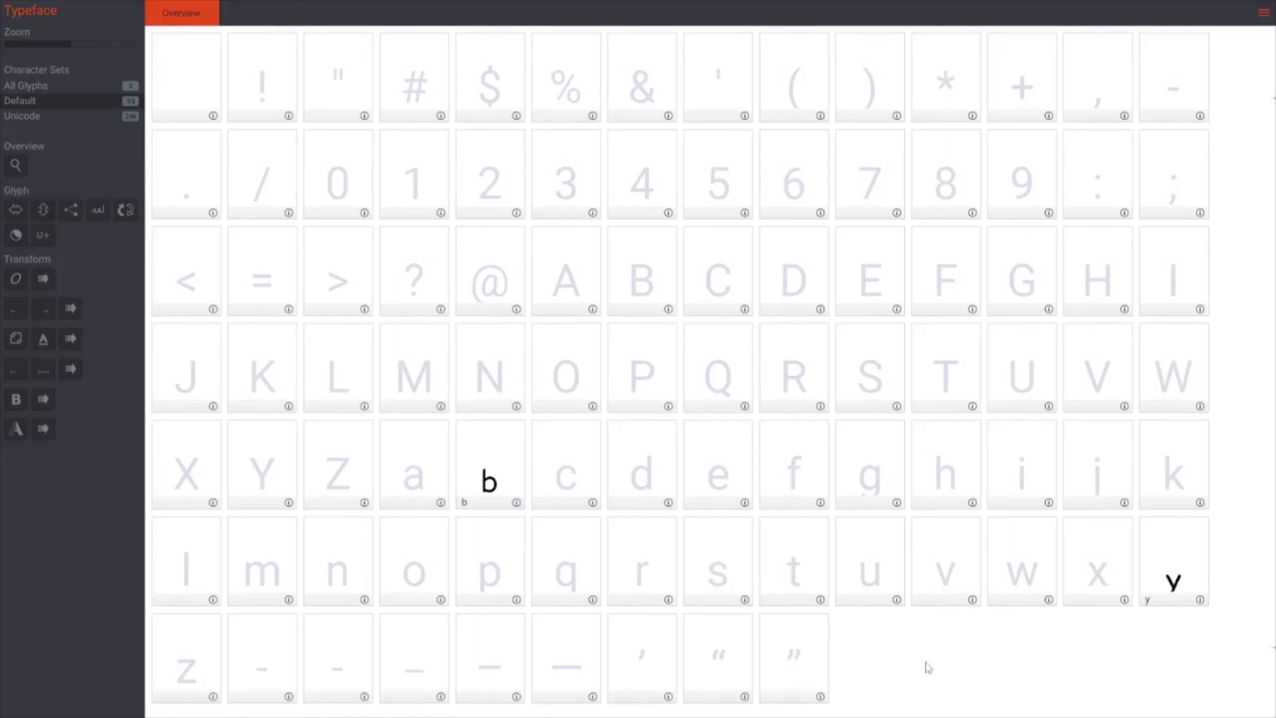
left_click(1264, 13)
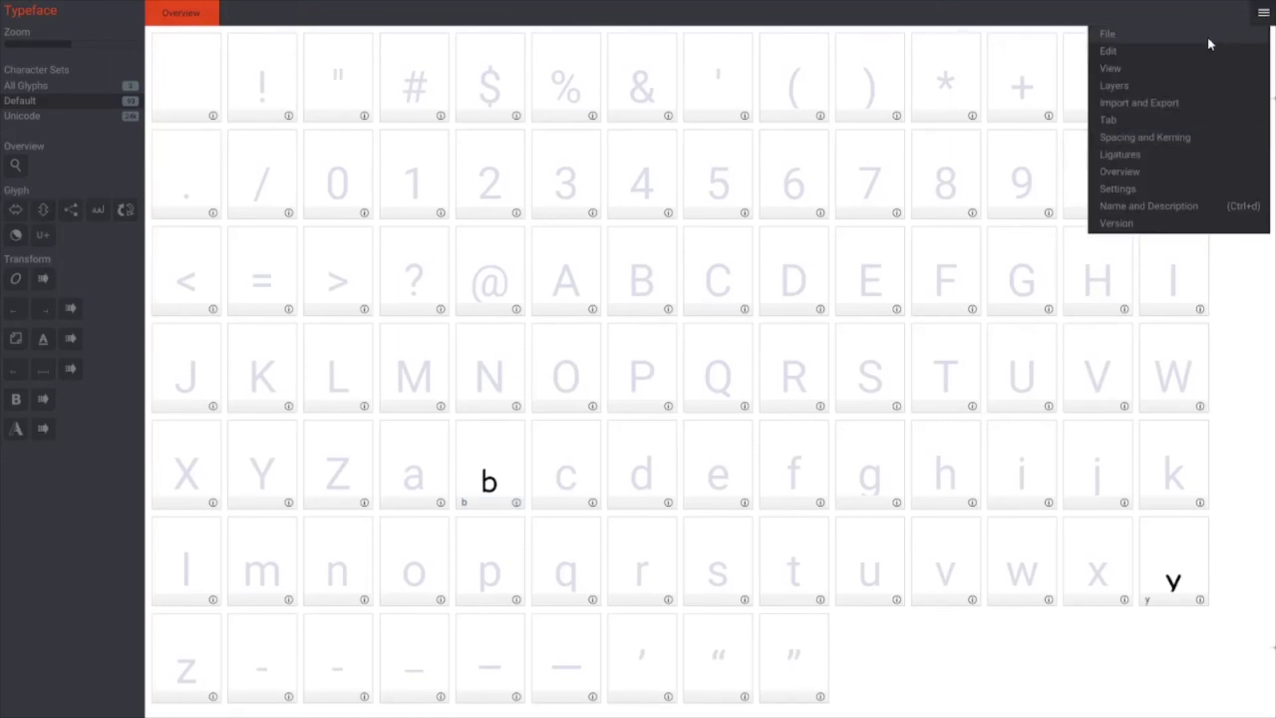
left_click(1137, 41)
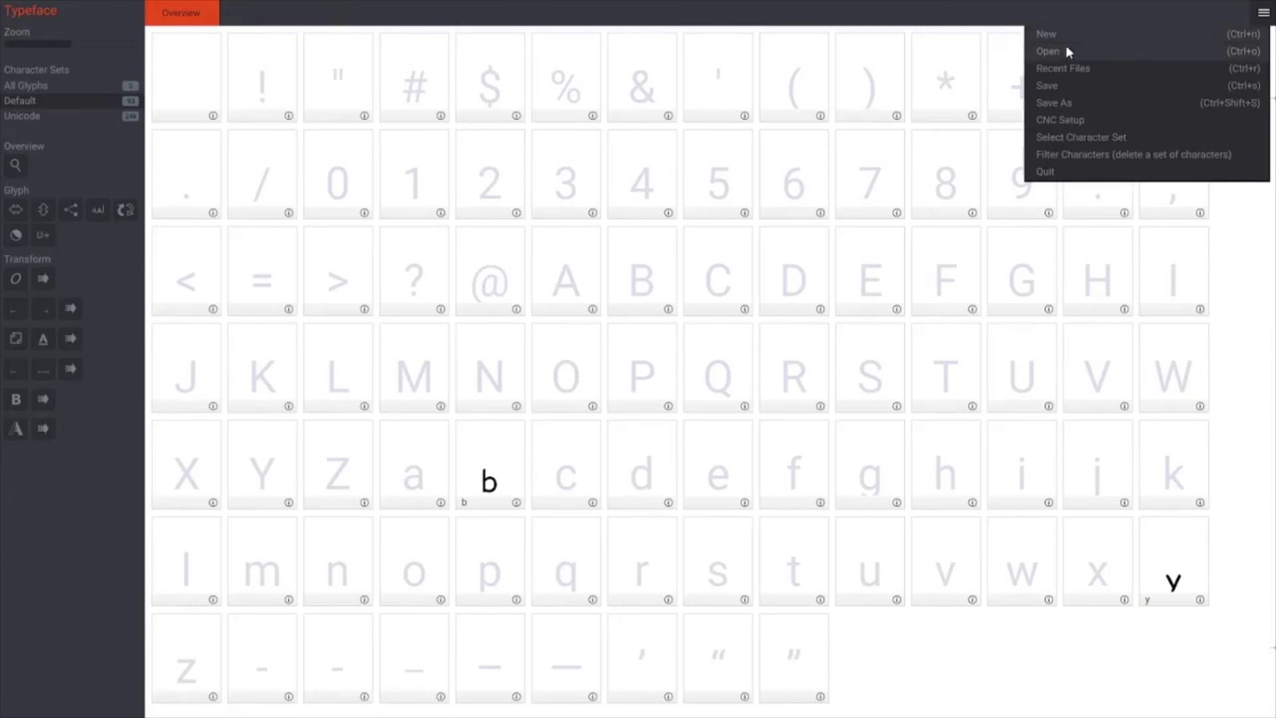
left_click(1043, 88)
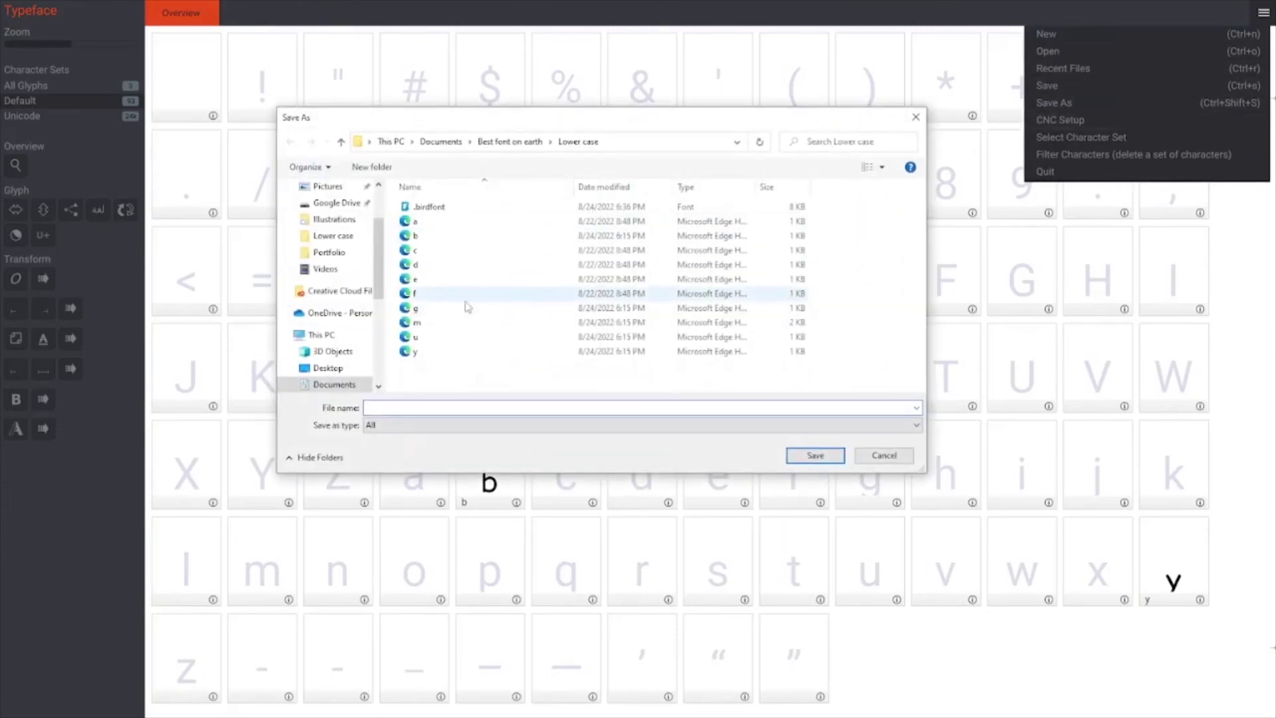
type("V")
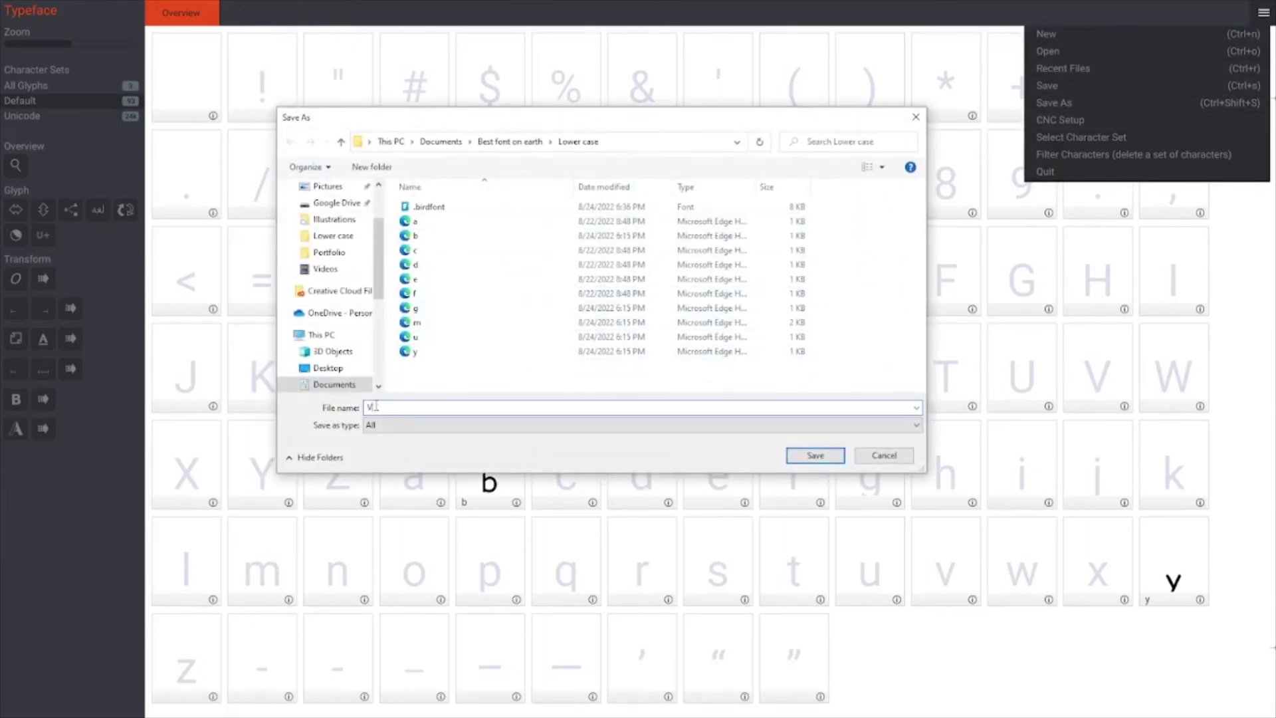
type("eryCoolFont")
key("Return")
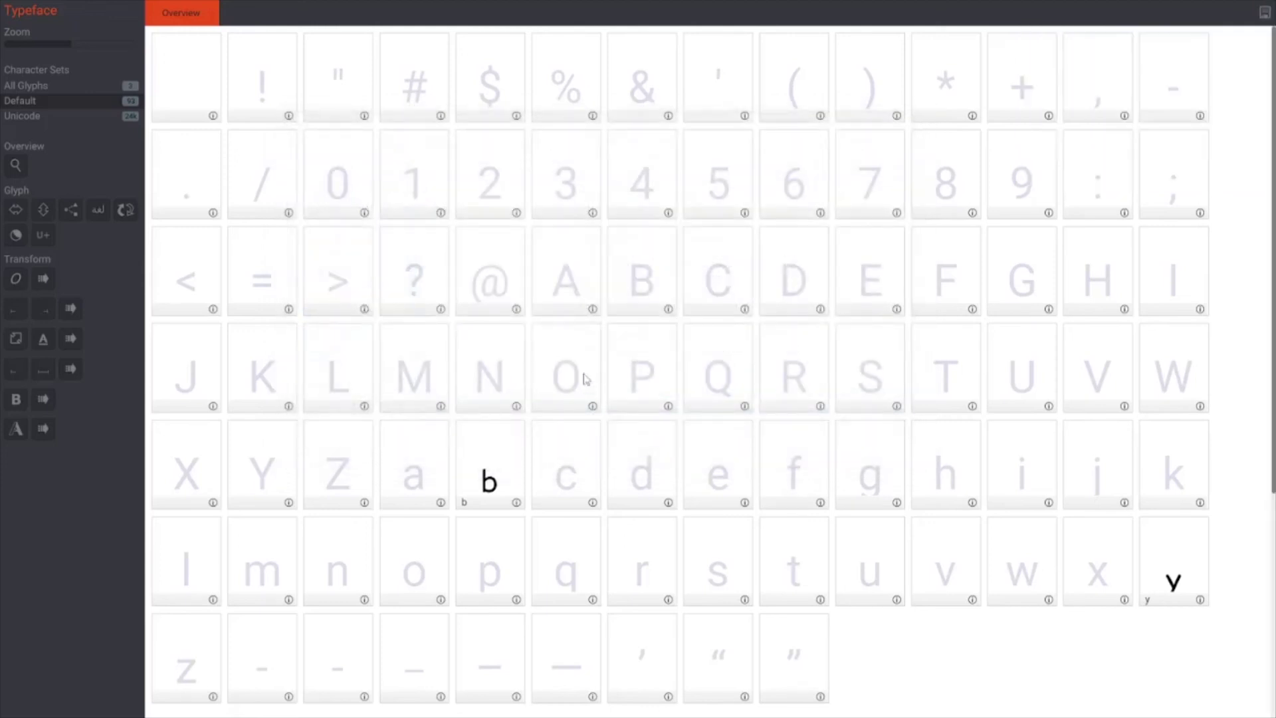
Step: Export the font with the file name VeryCoolFont, keeping the TTF and SVG formats selected
left_click(1262, 15)
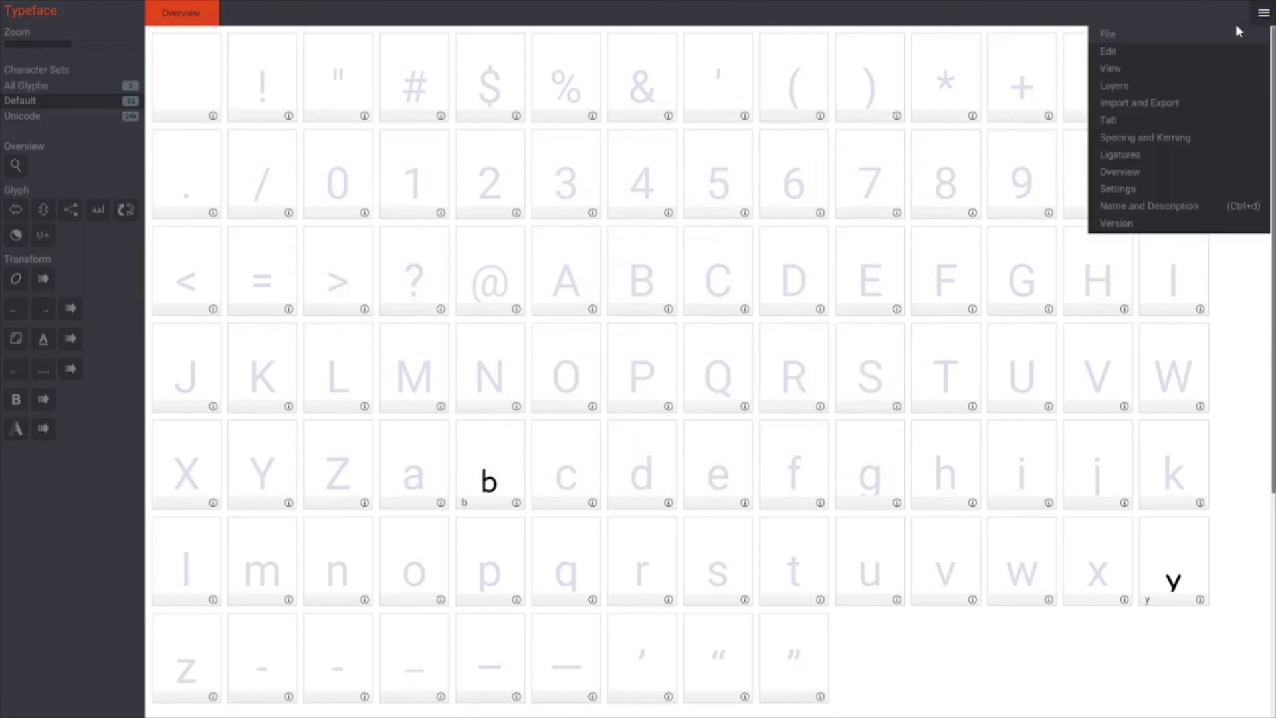
left_click(1139, 105)
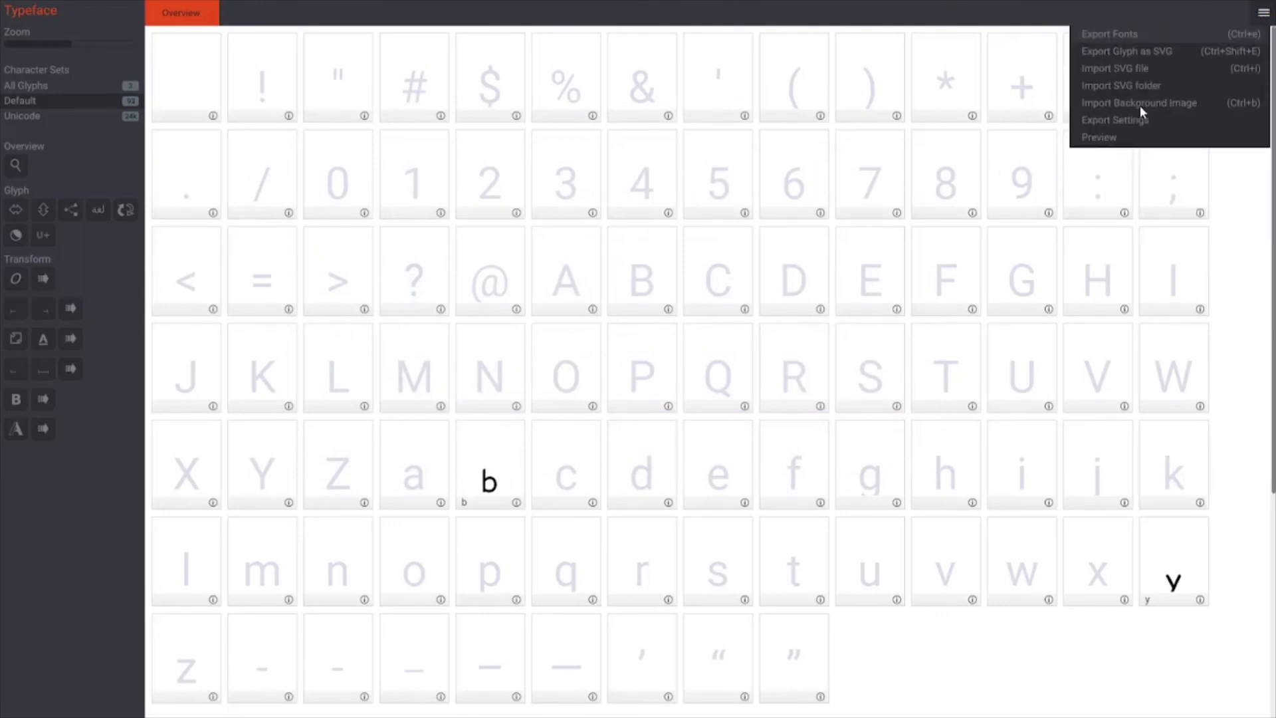
left_click(1121, 35)
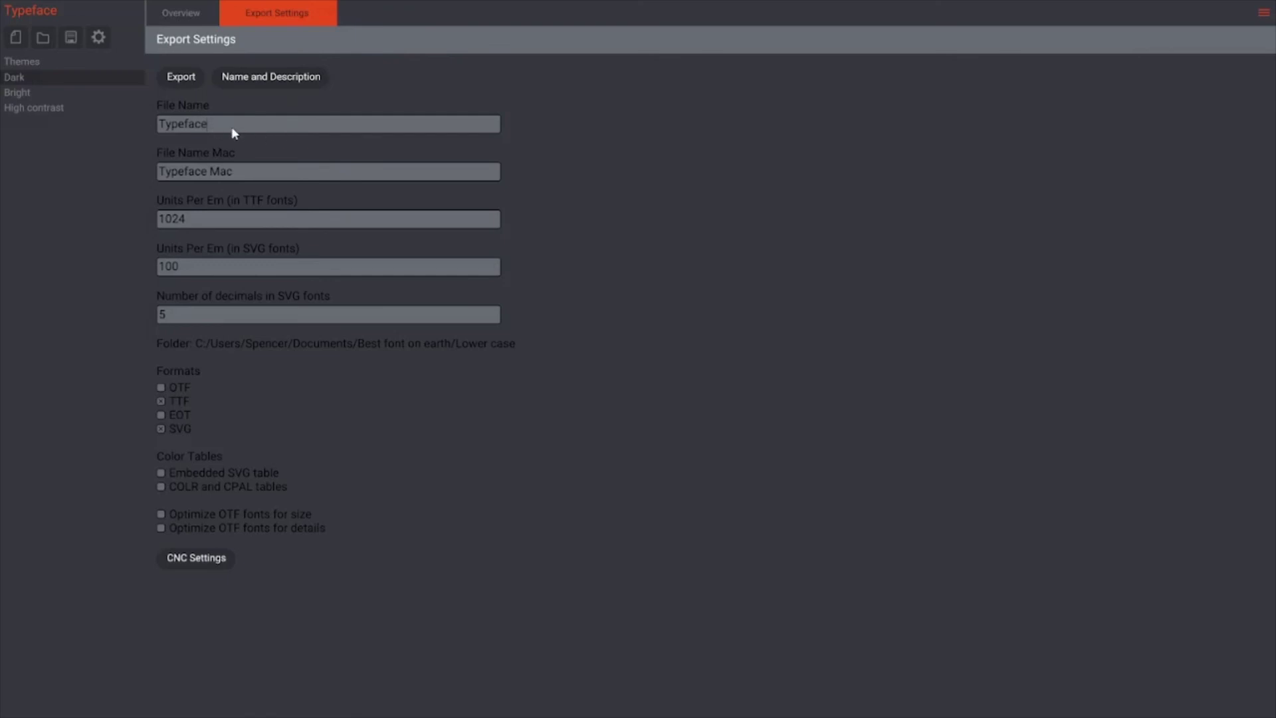
type("VeryCoolFont")
left_click(180, 78)
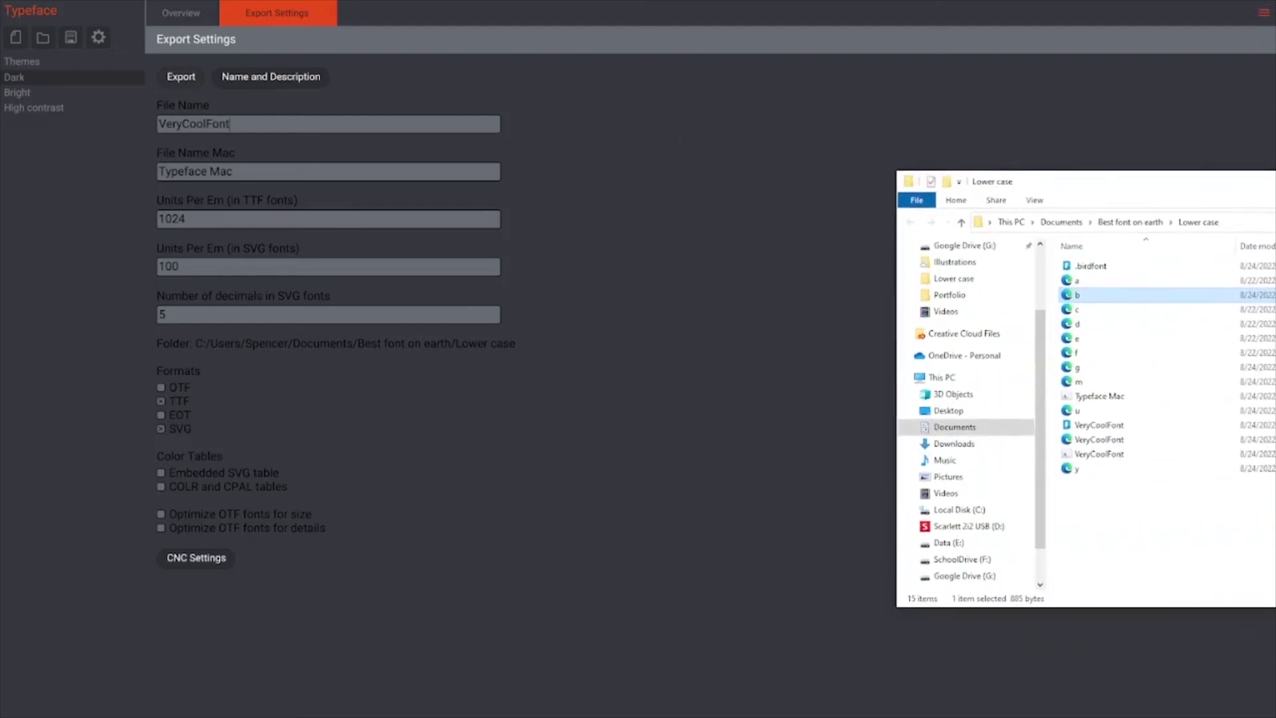
Step: Open the exported VeryCoolFont TrueType file from the Lower case folder in File Explorer, and go back to the folder window
left_click_drag(1272, 167, 634, 94)
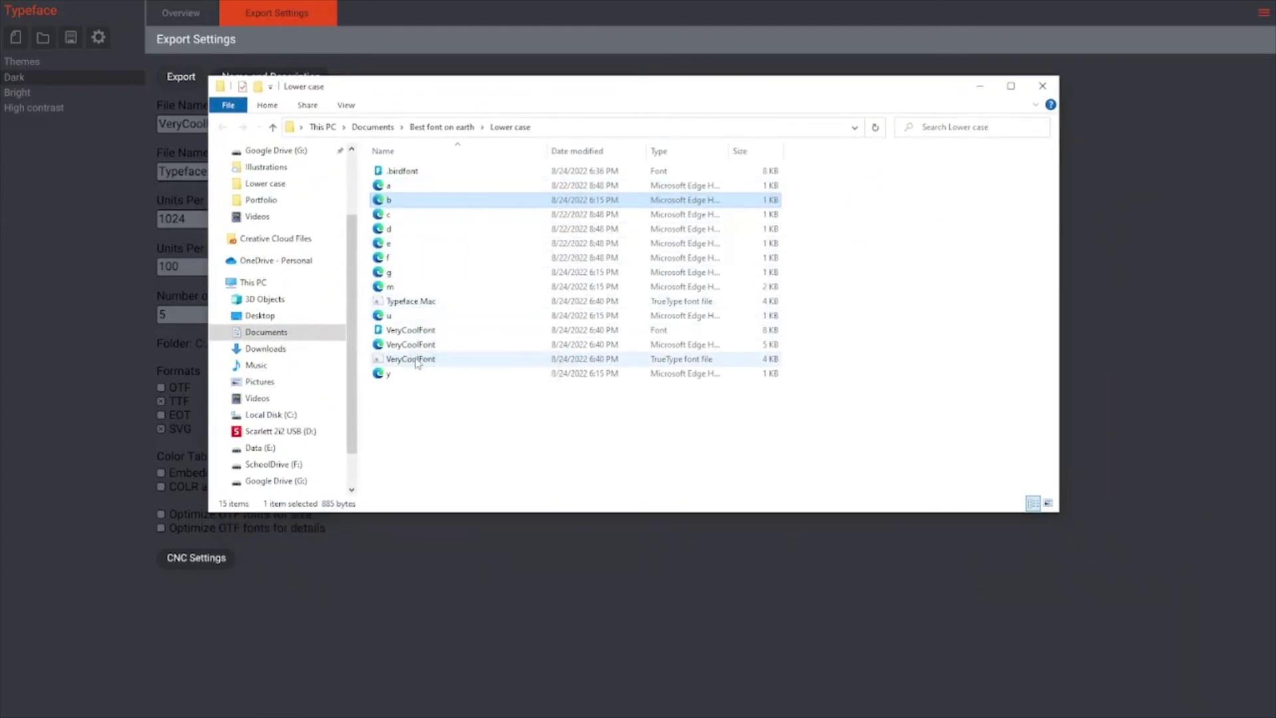
mouse_move(417, 363)
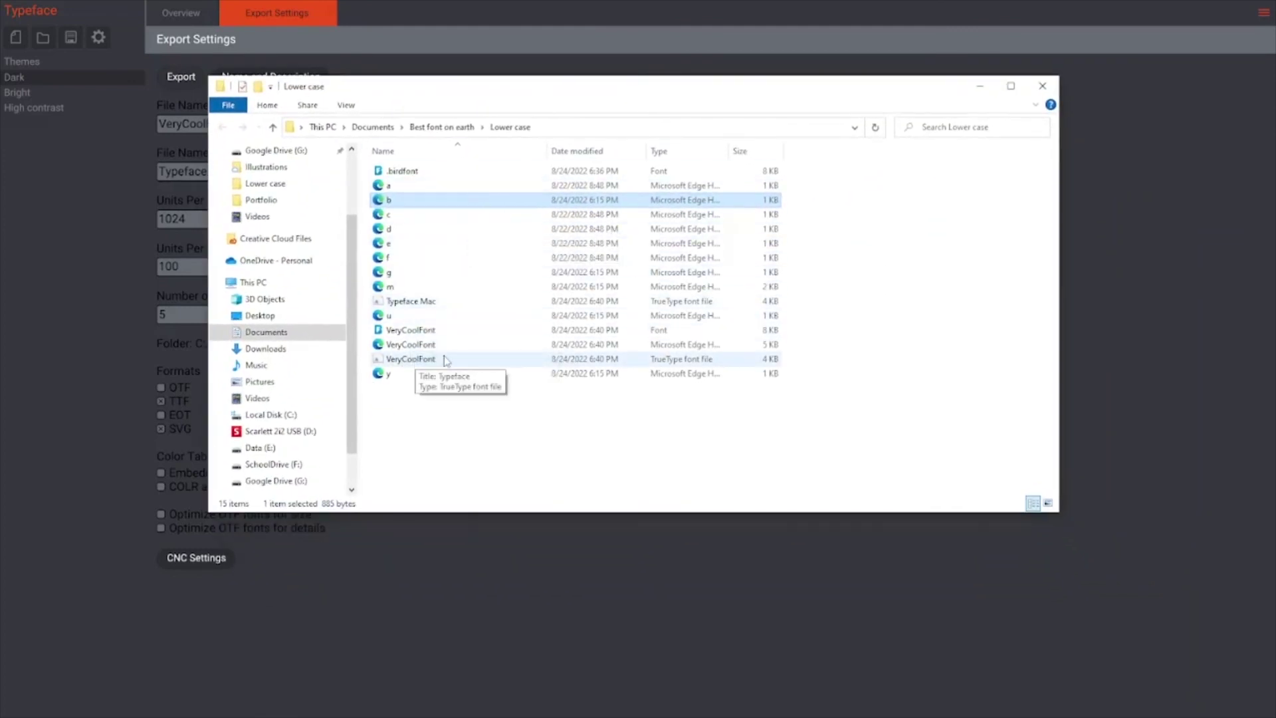
double_click(408, 360)
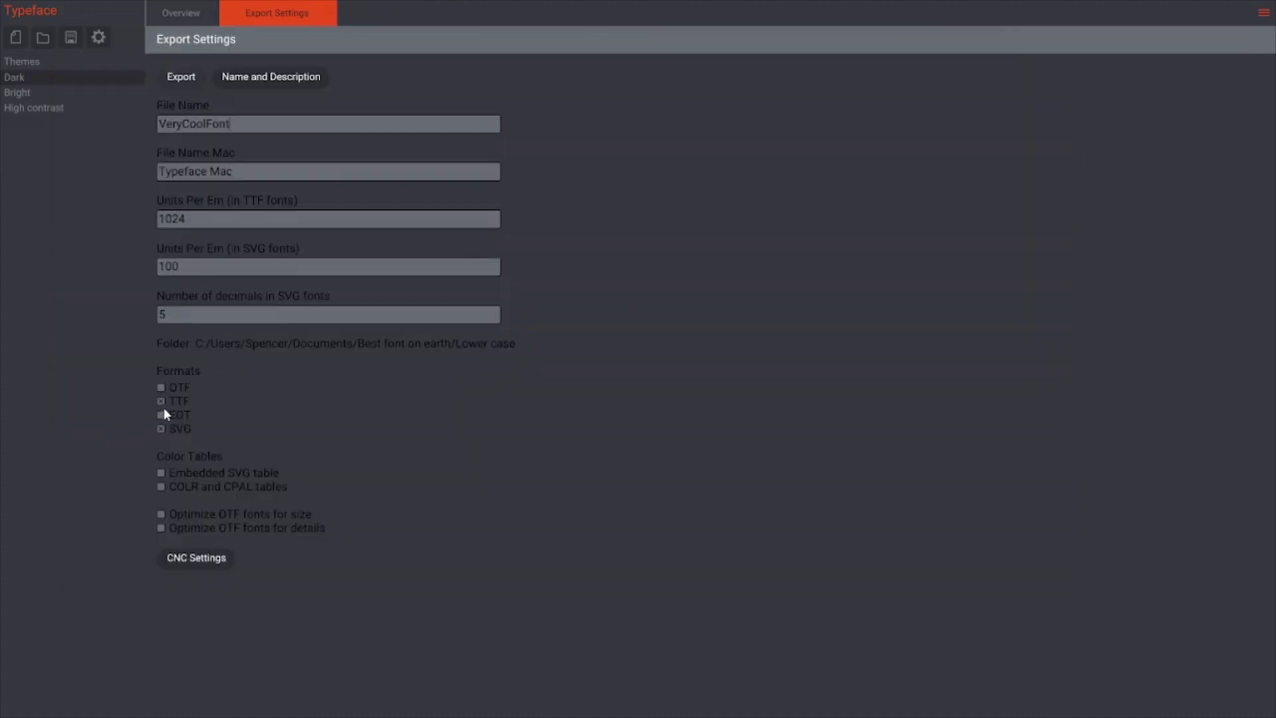
key("alt+Tab")
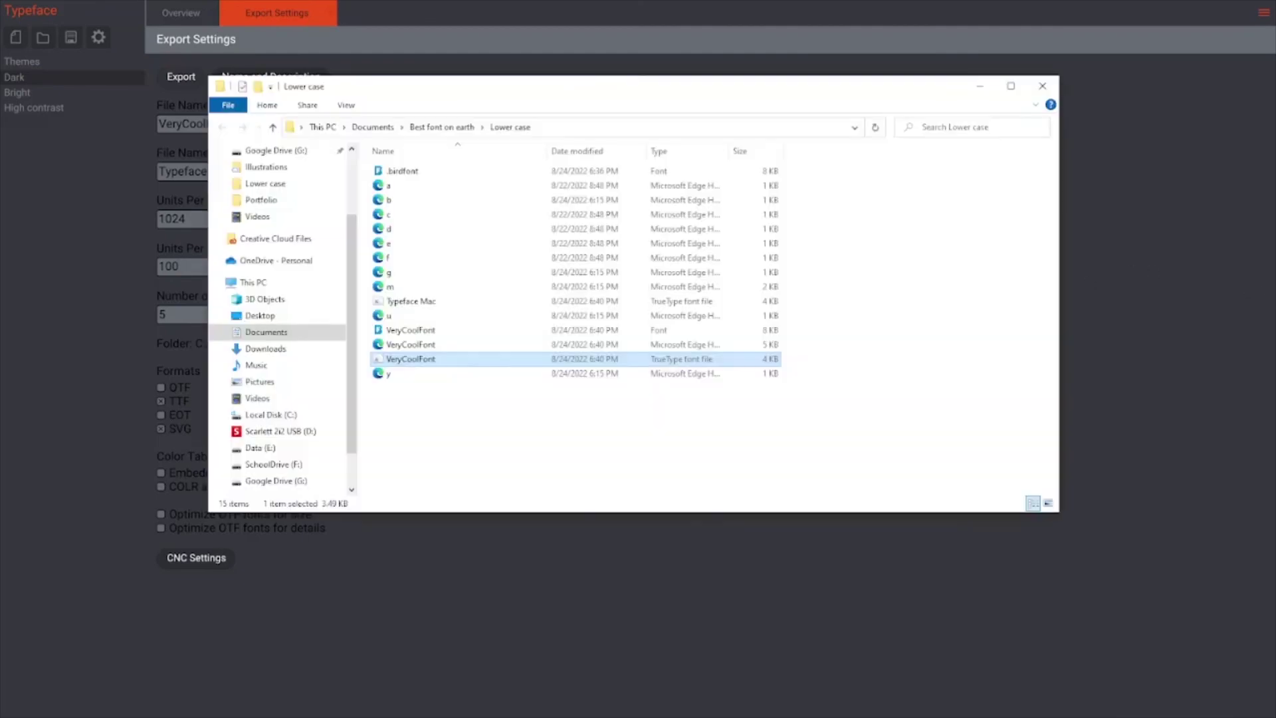